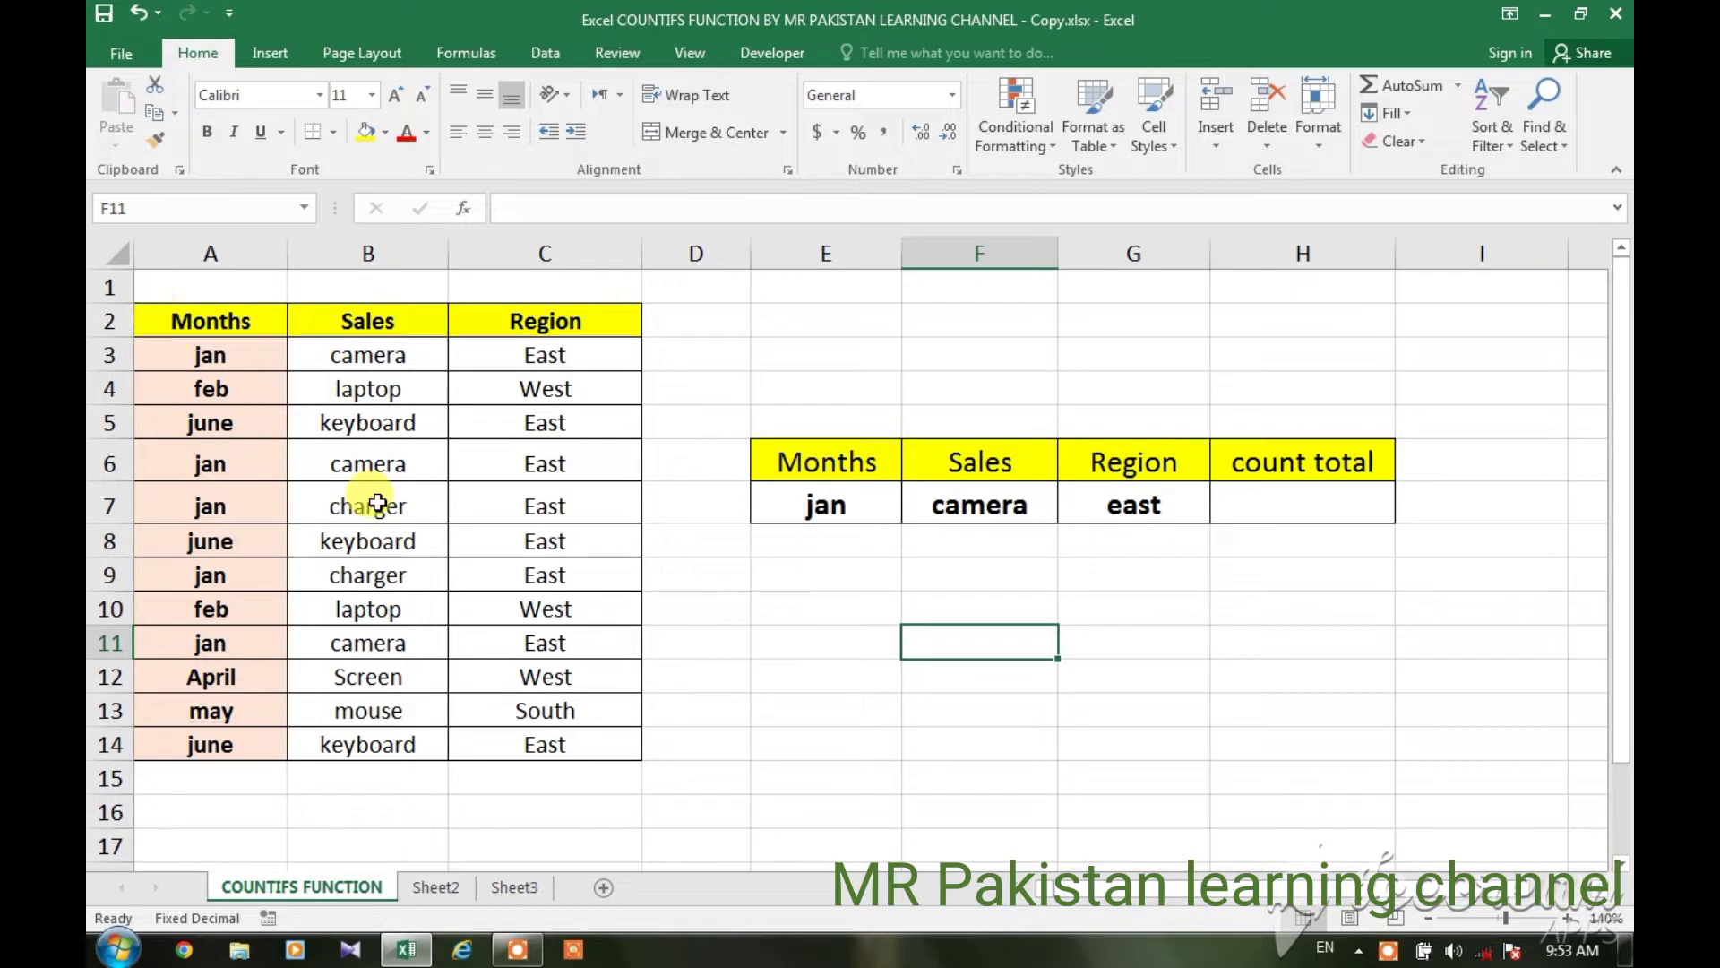
# Step: Review the month, sales and region criteria in E7:G7 and the count total cell H7
pyautogui.click(837, 503)
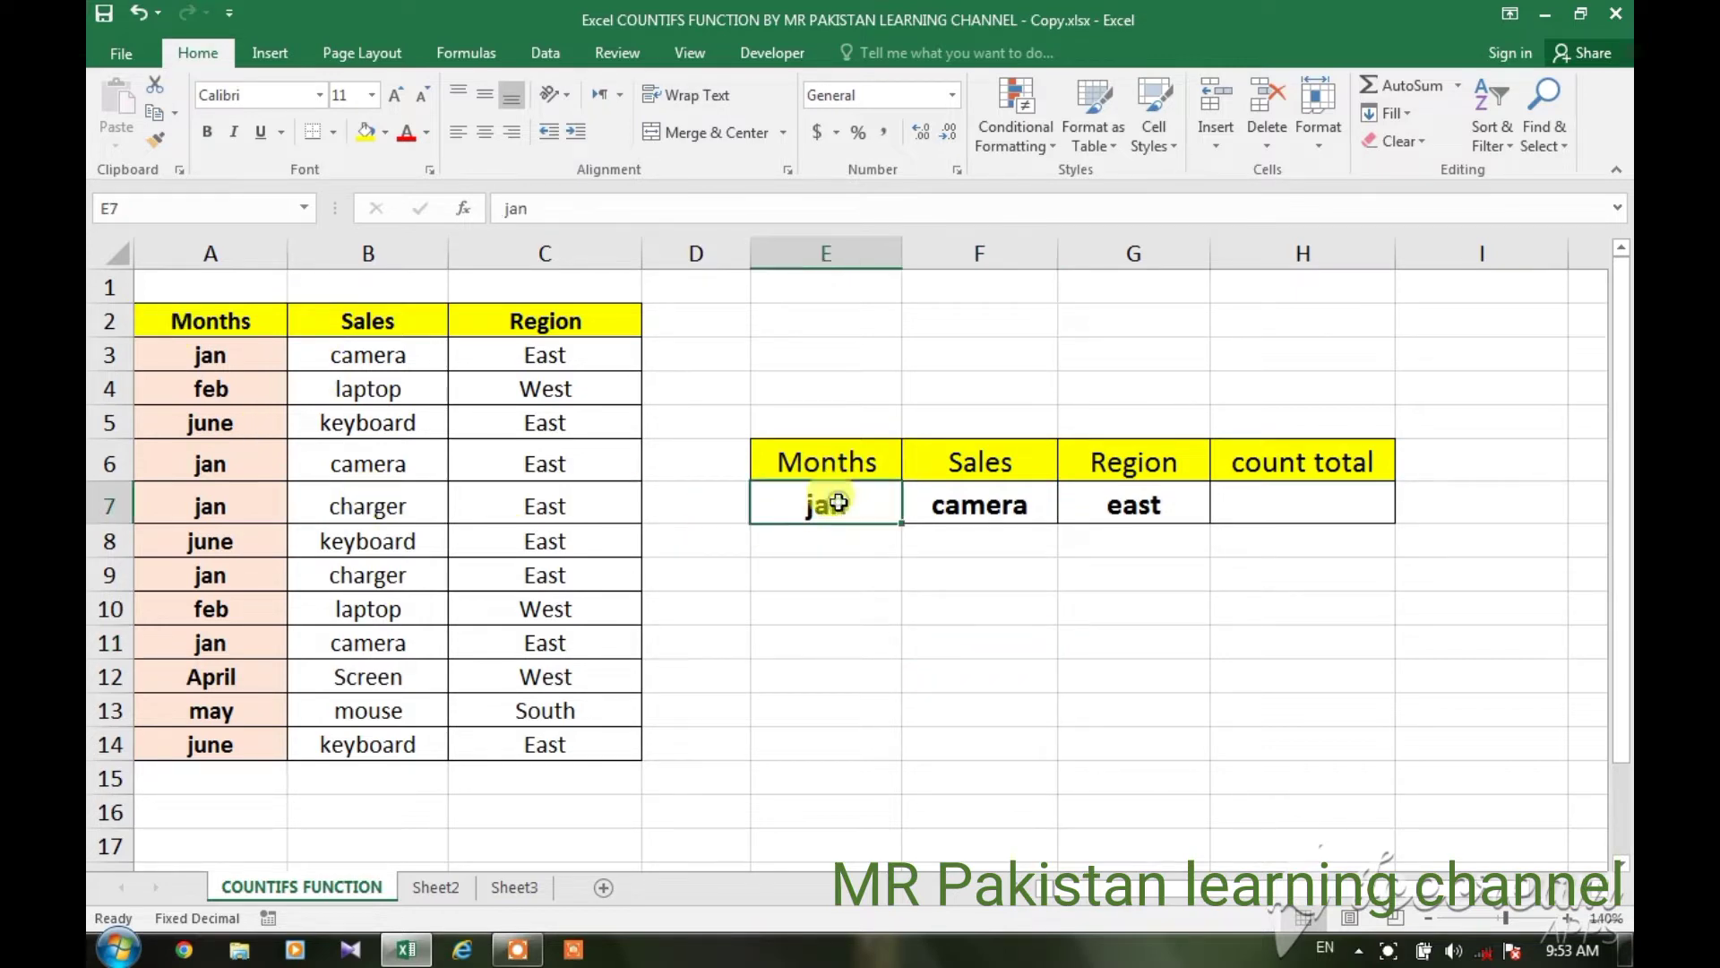
pyautogui.click(973, 512)
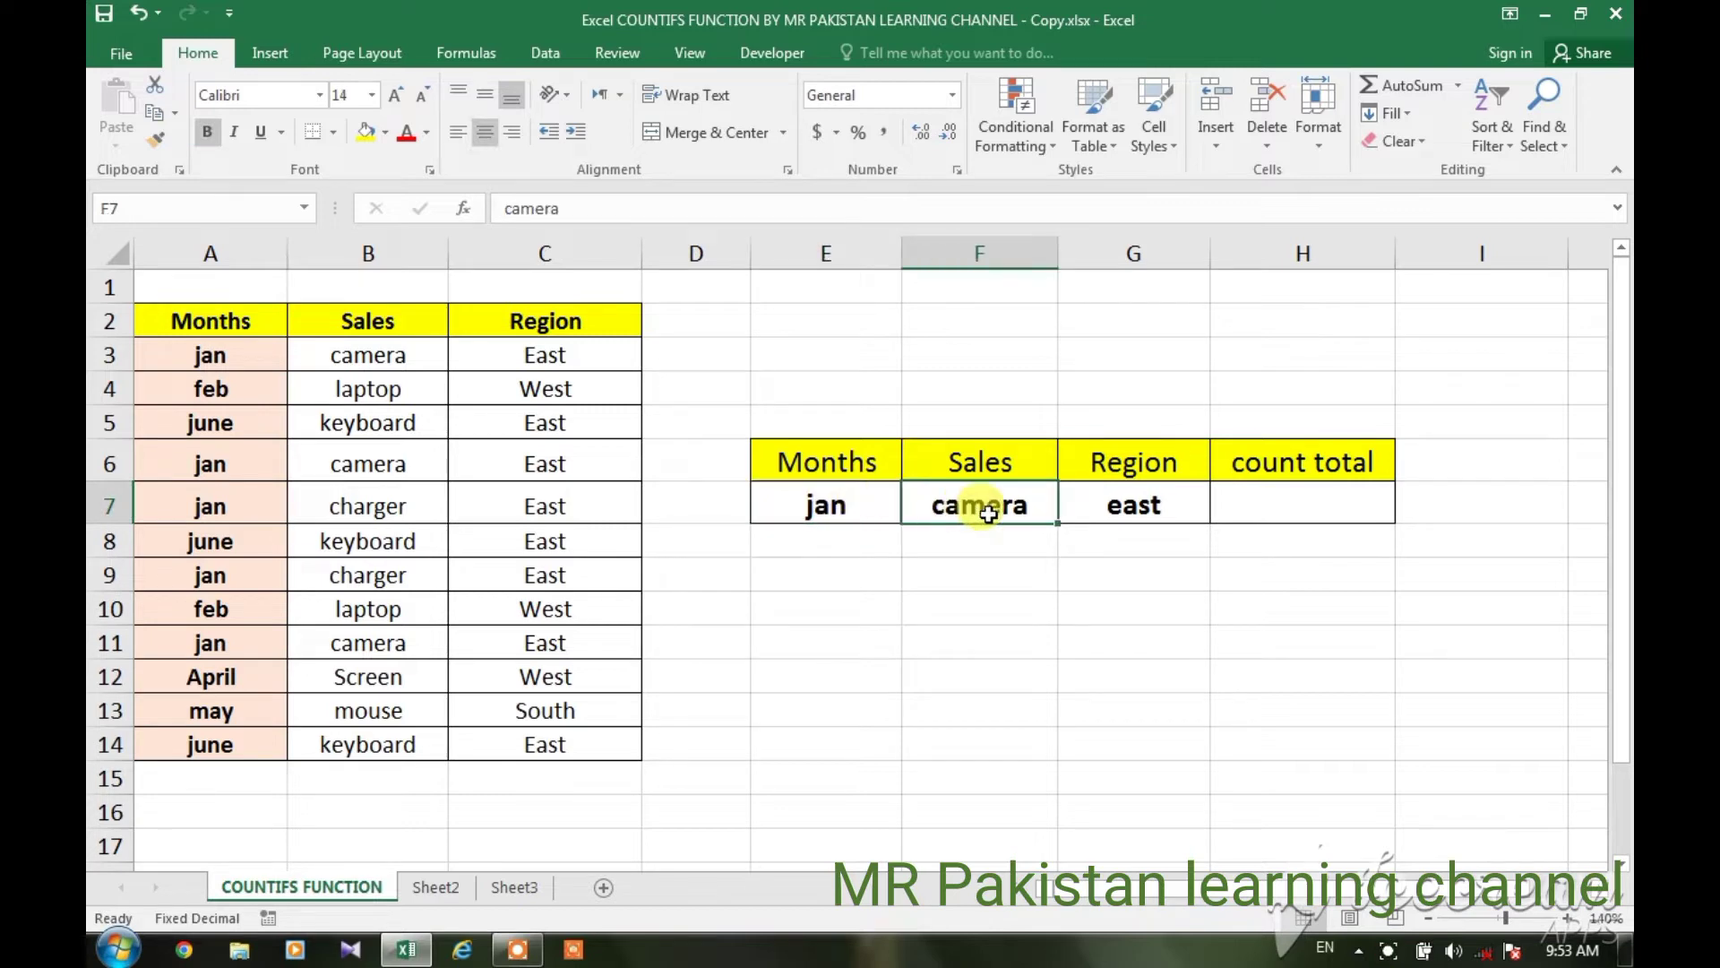
pyautogui.click(1129, 505)
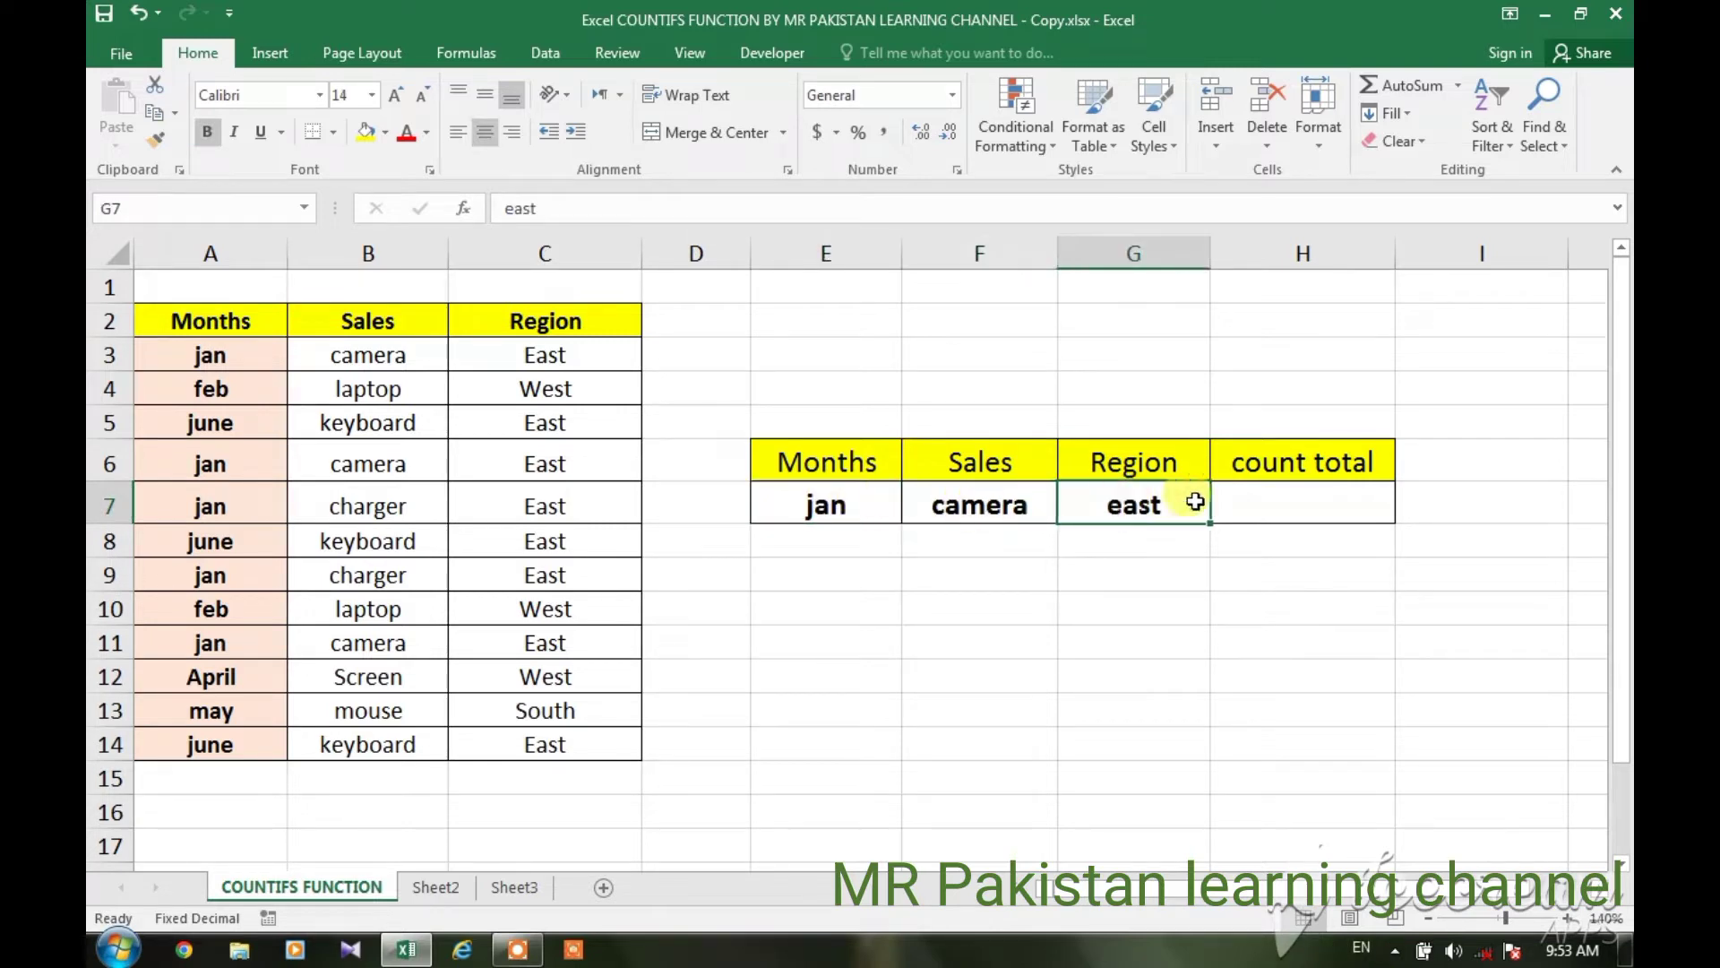
pyautogui.click(1275, 497)
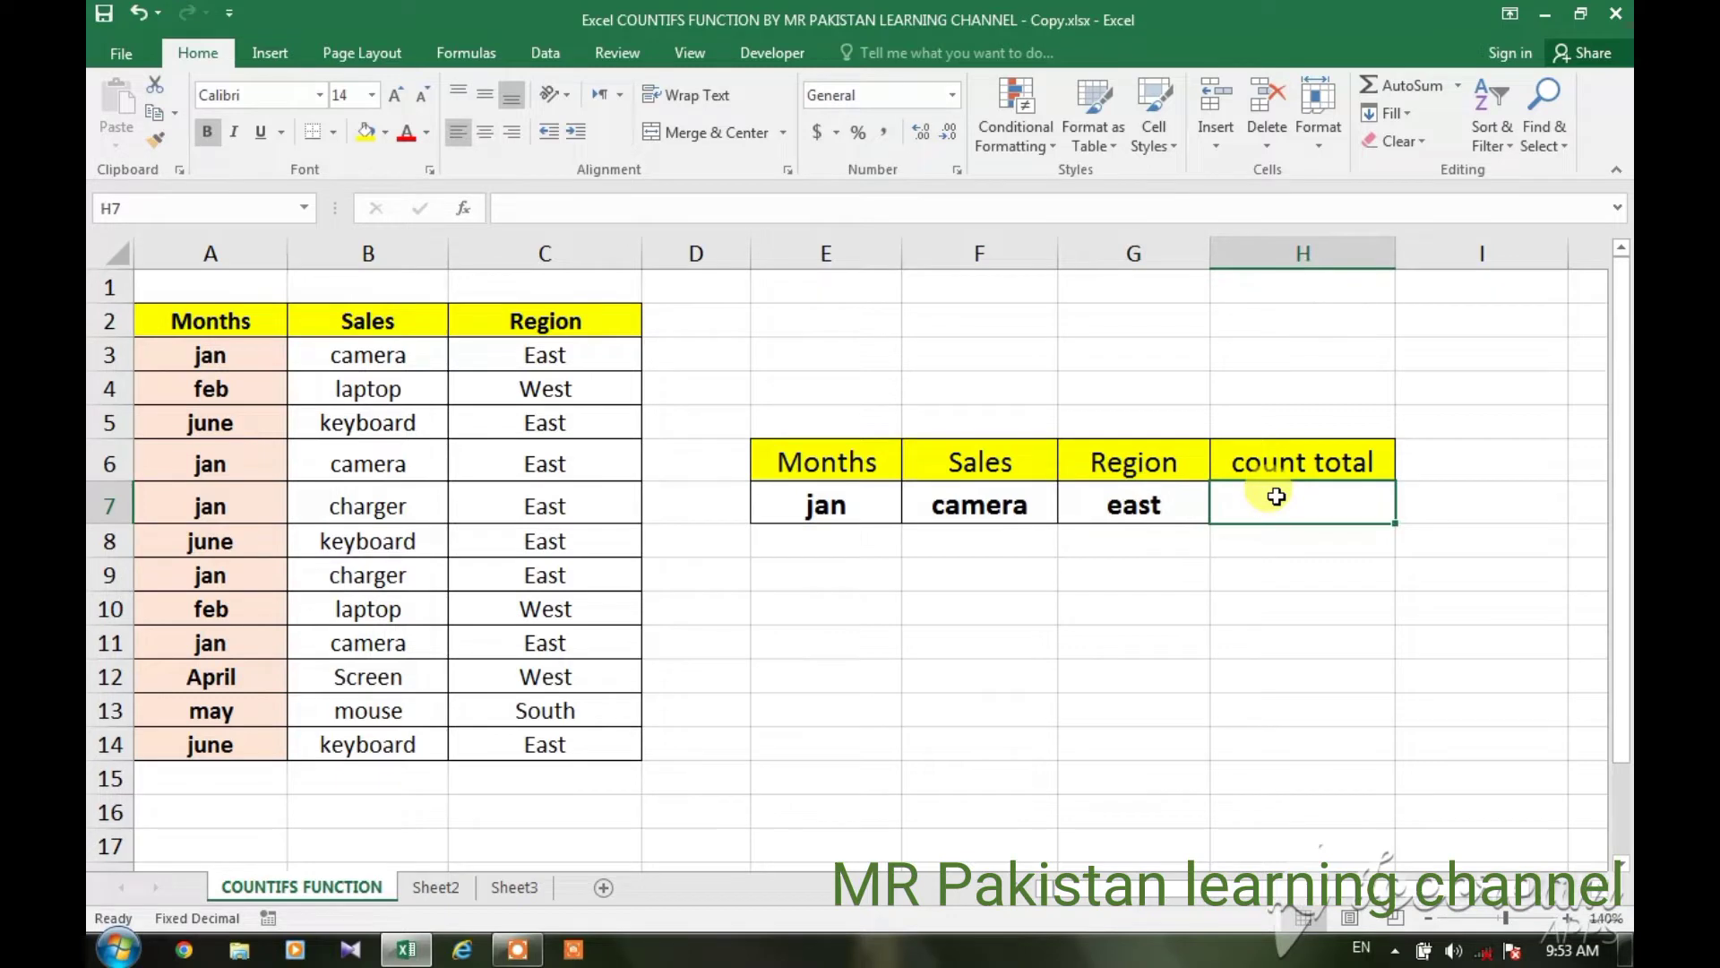
pyautogui.click(825, 508)
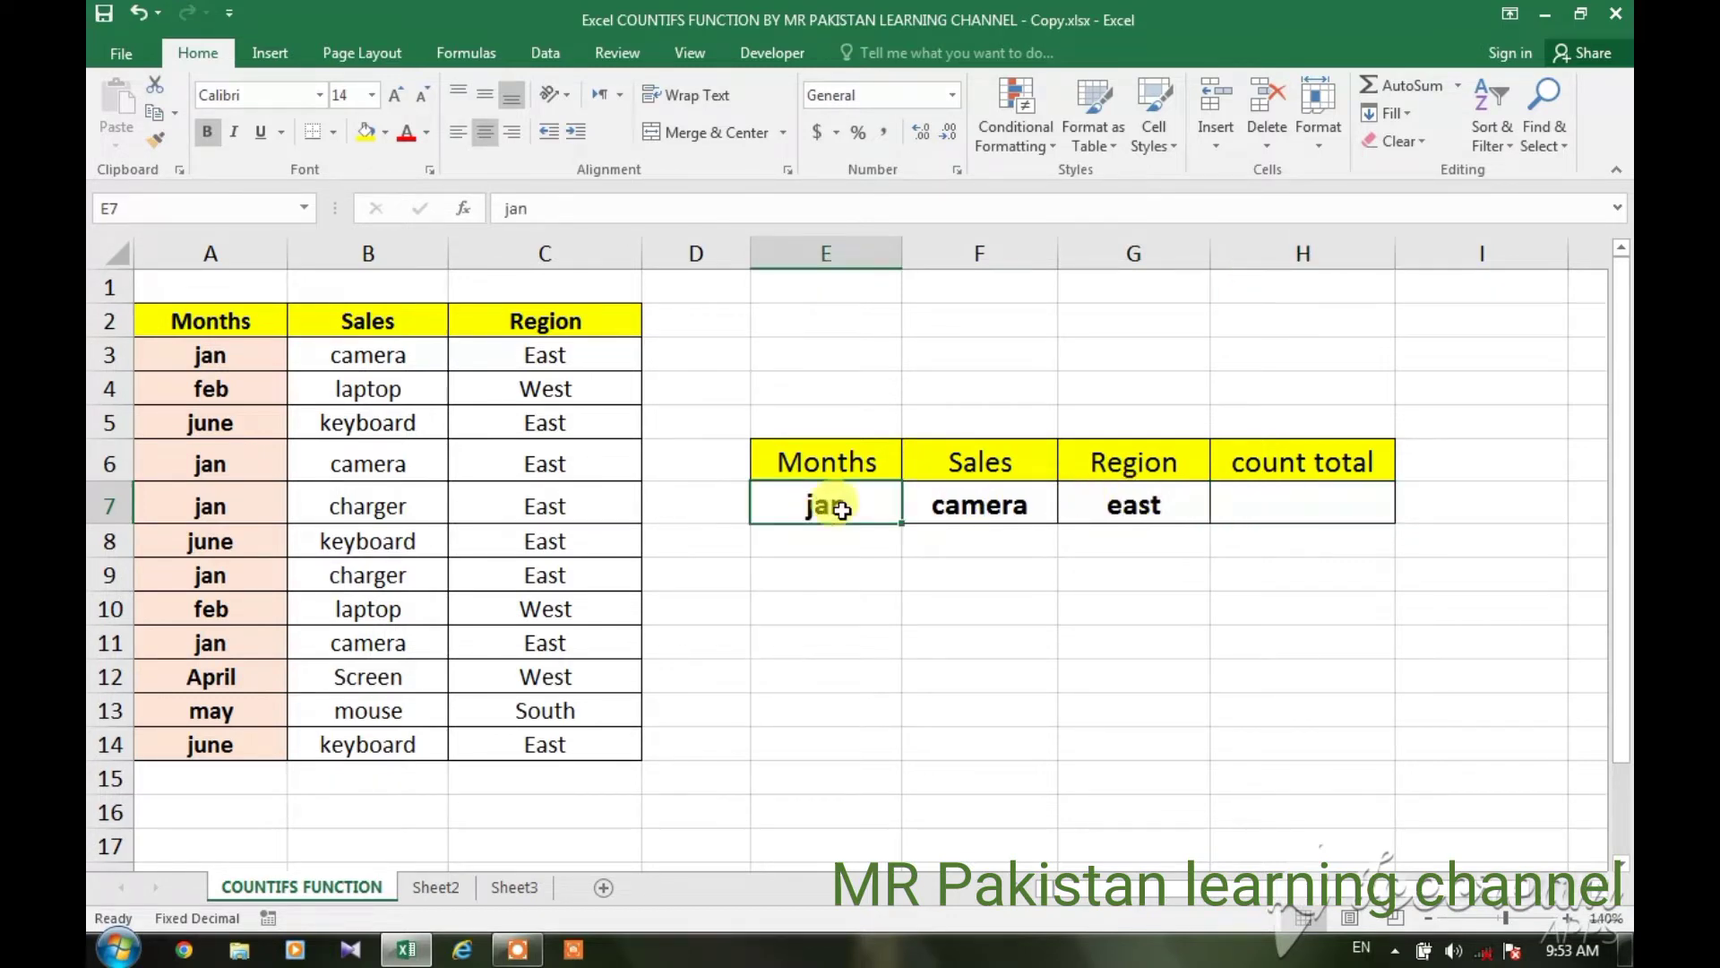
# Step: Start a COUNTIFS formula in the count total cell H7, matching the months range A3:A14 against criterion E7
pyautogui.click(1279, 507)
pyautogui.write('=')
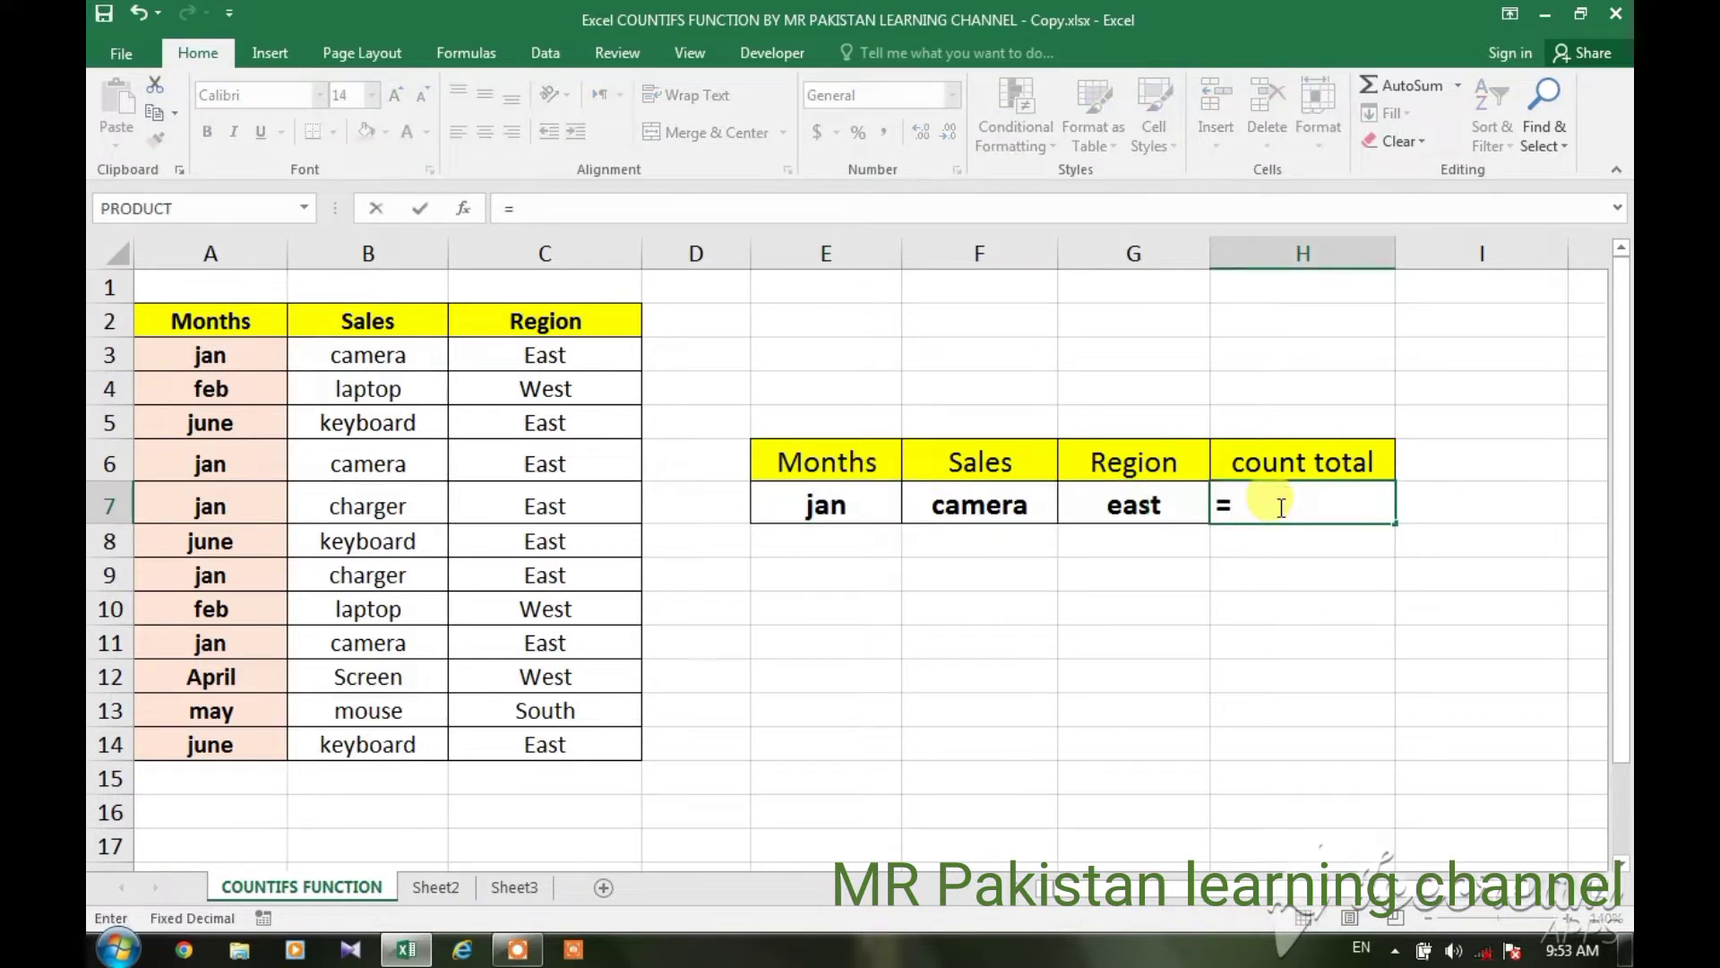
pyautogui.write('count')
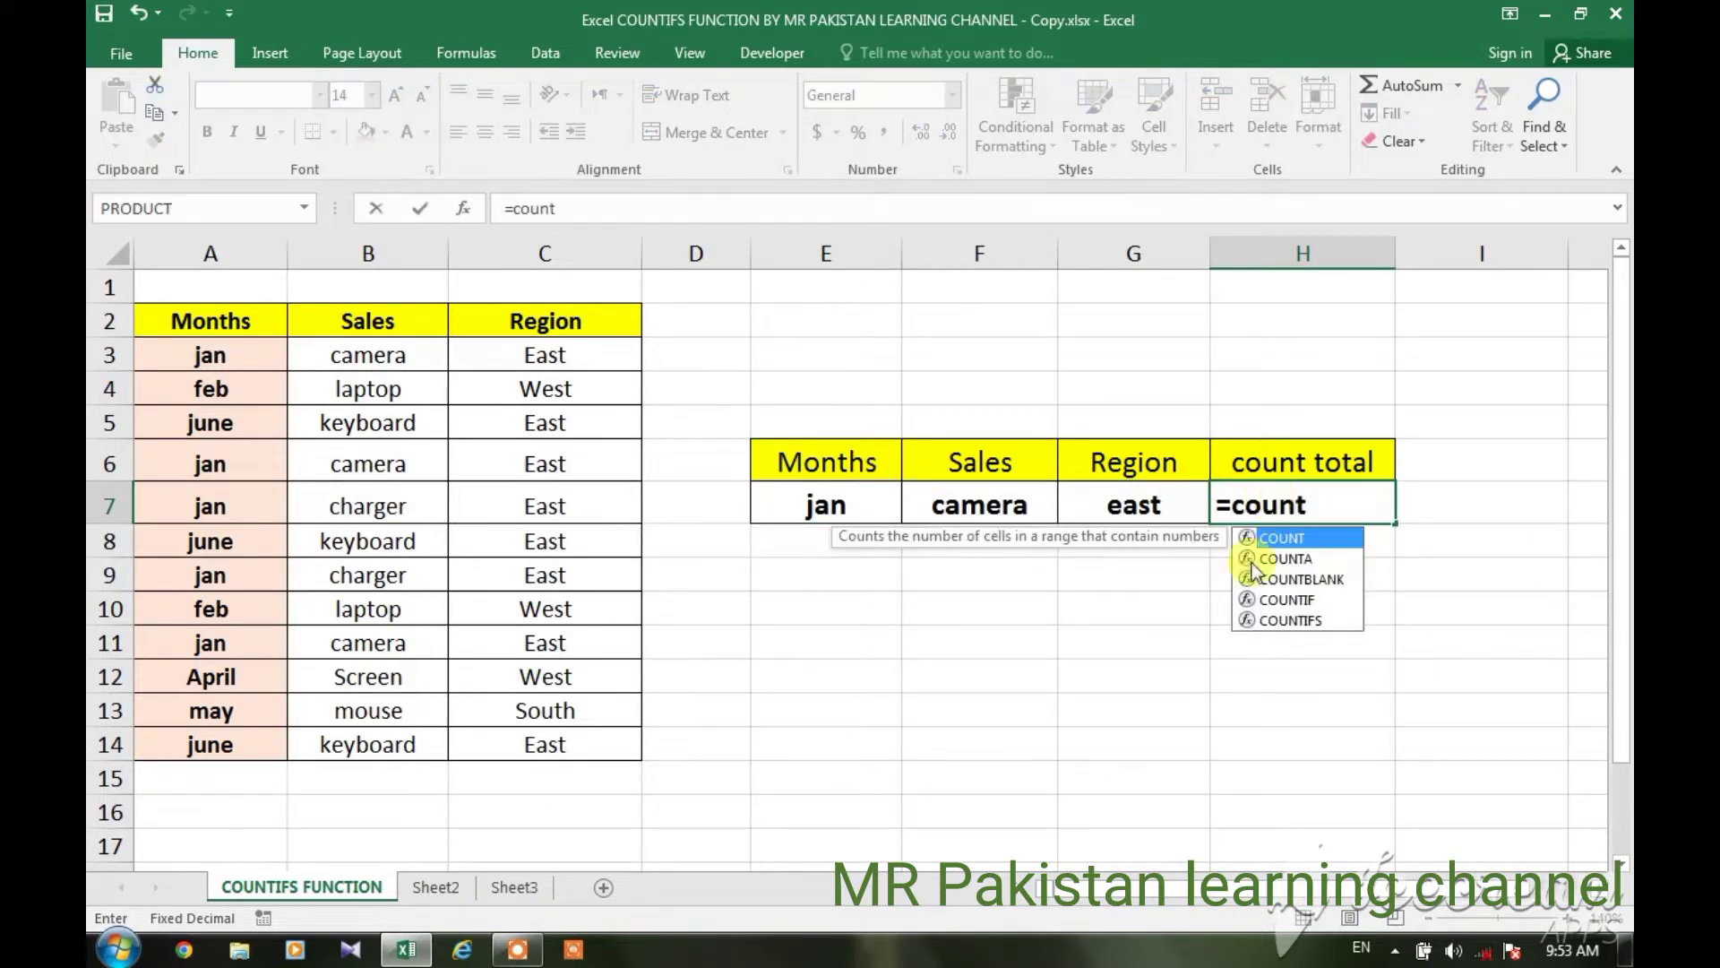
pyautogui.doubleClick(1299, 621)
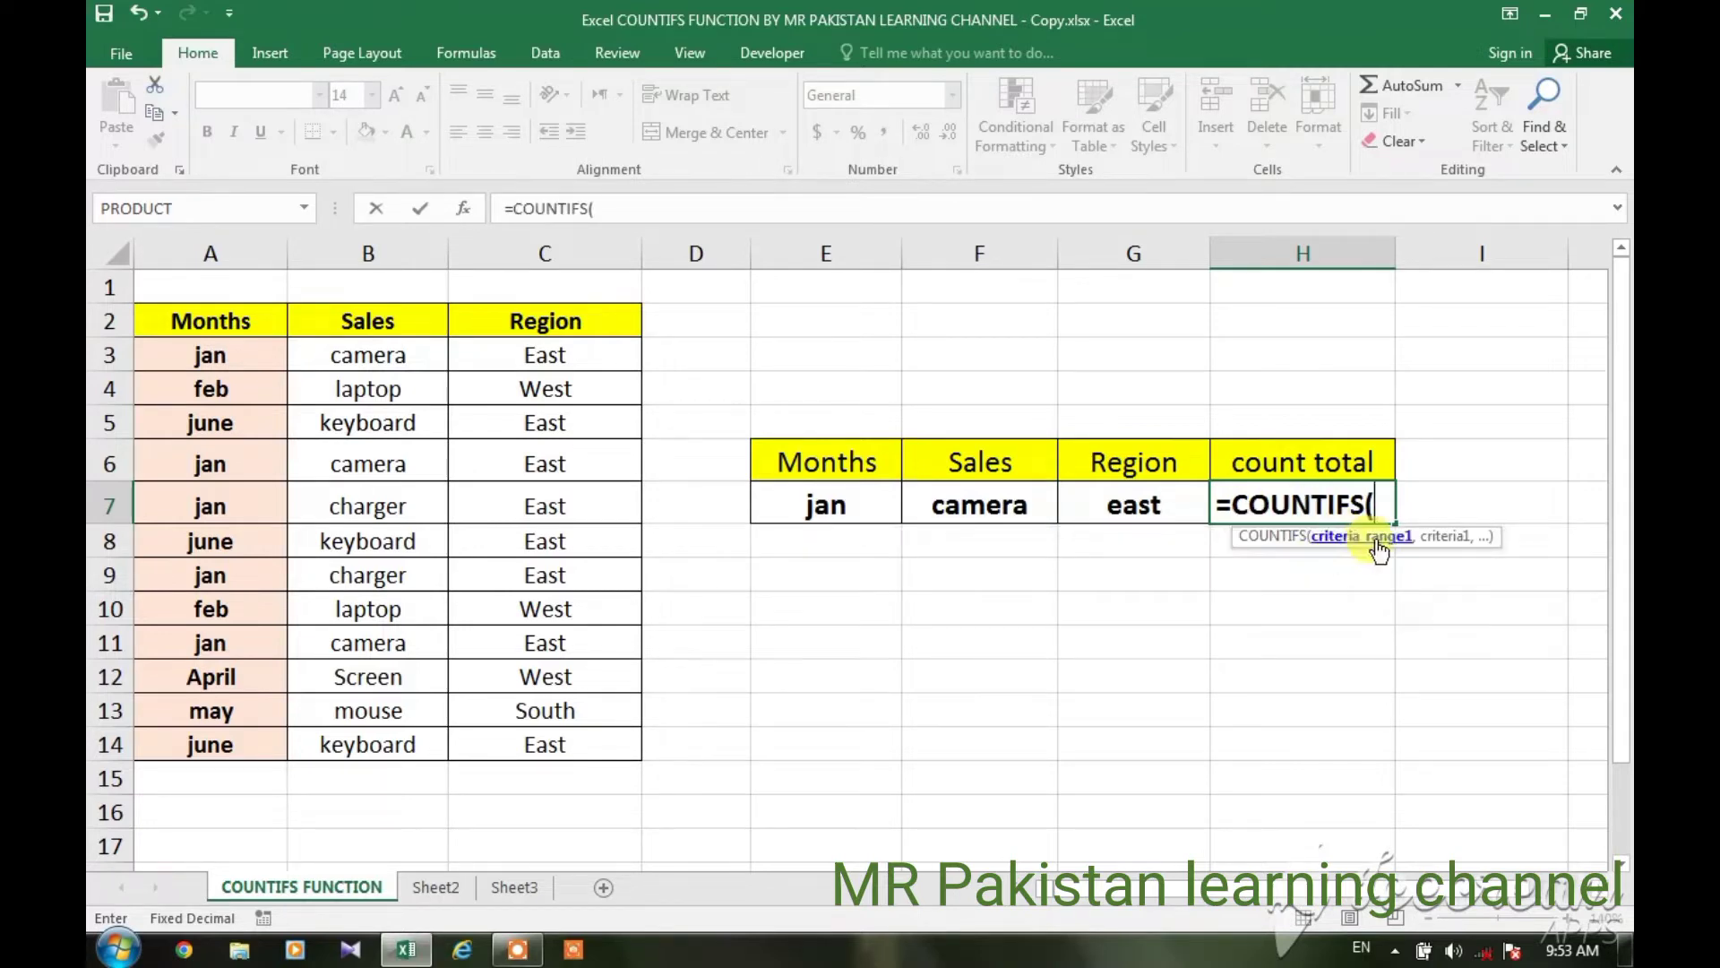
pyautogui.click(226, 354)
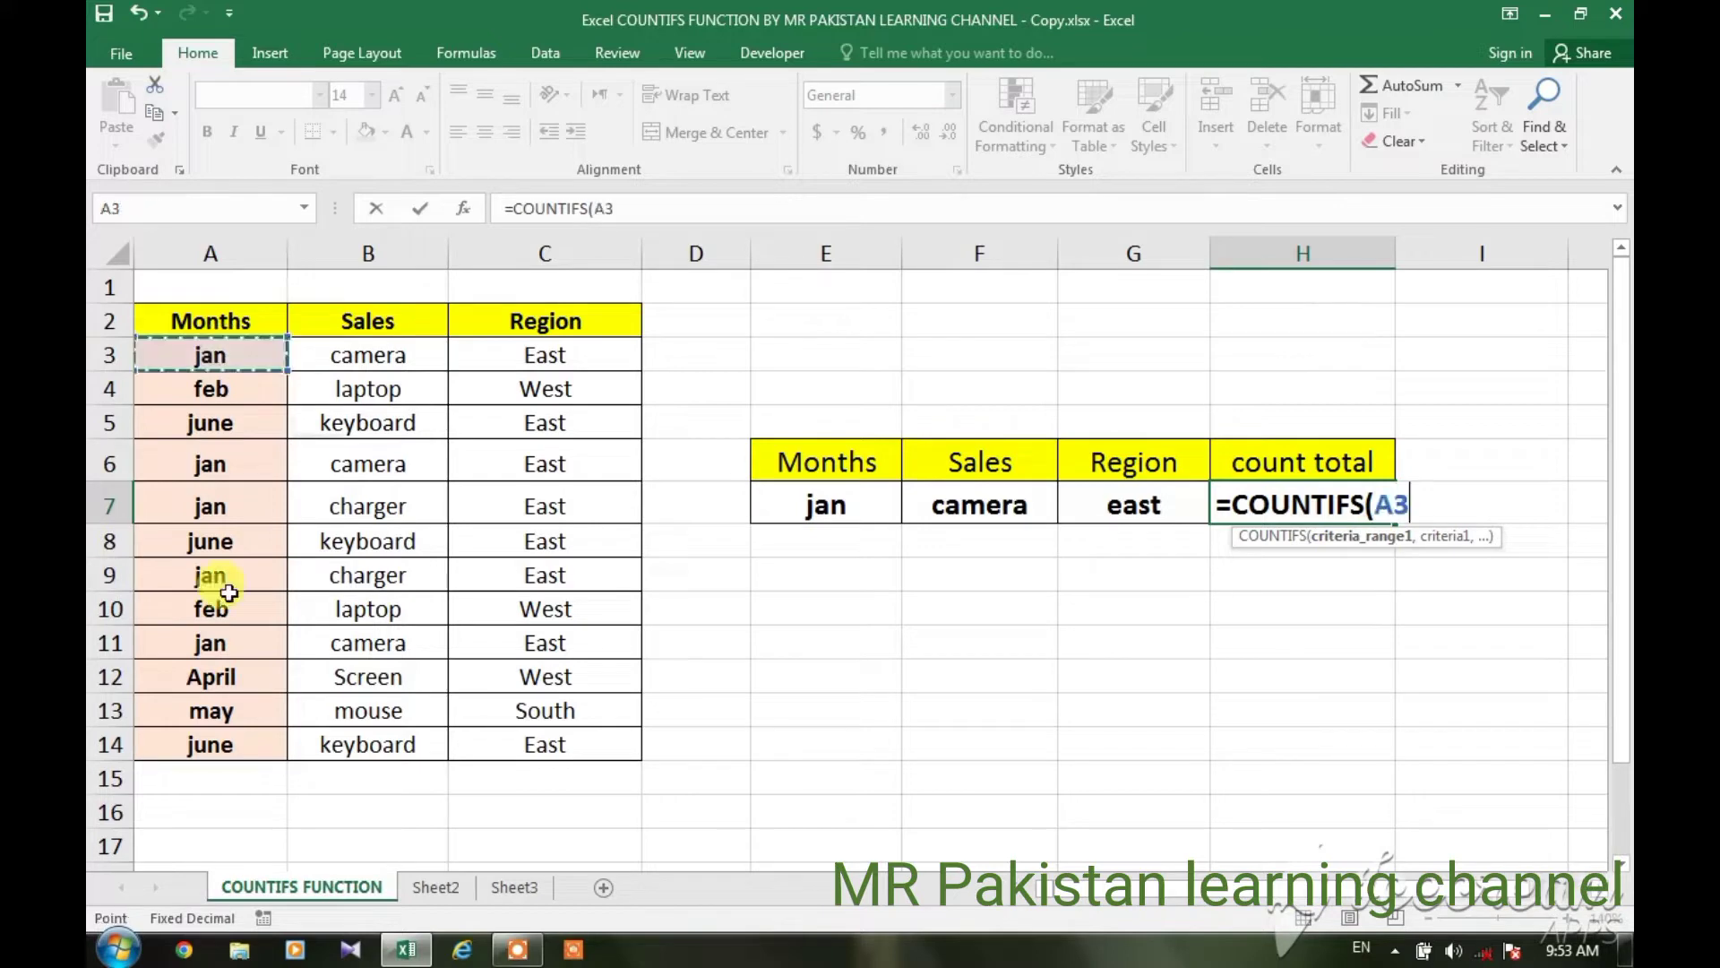
pyautogui.moveTo(229, 592); pyautogui.dragTo(230, 745)
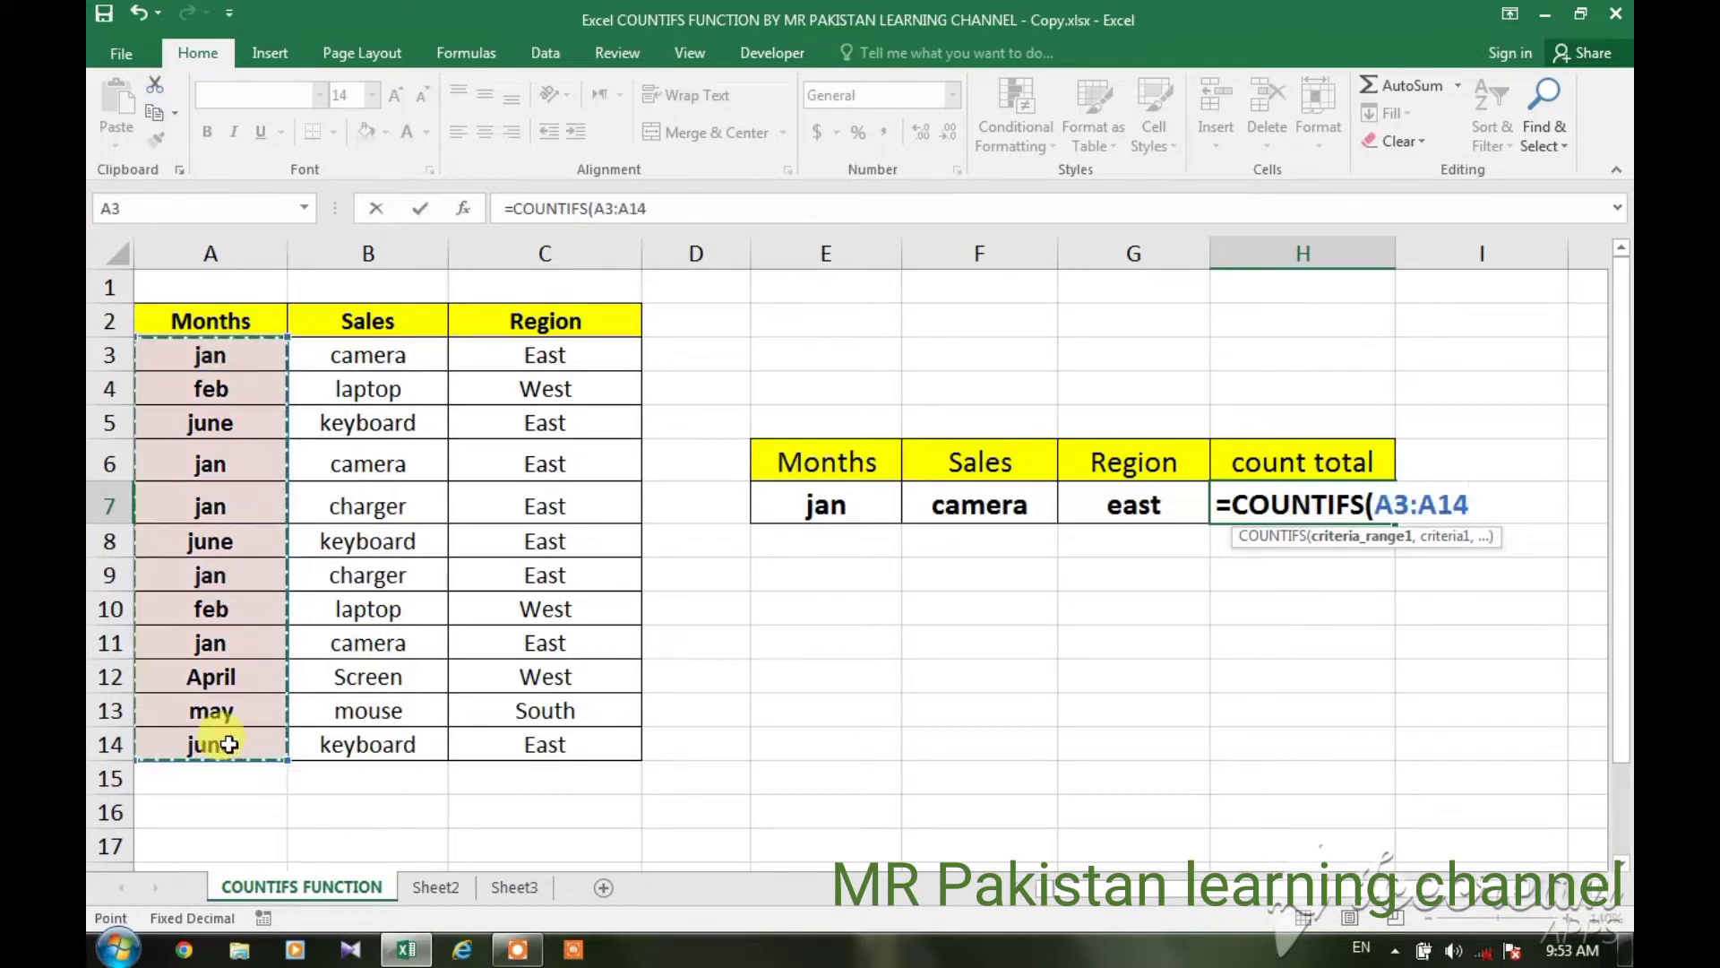
pyautogui.write(',')
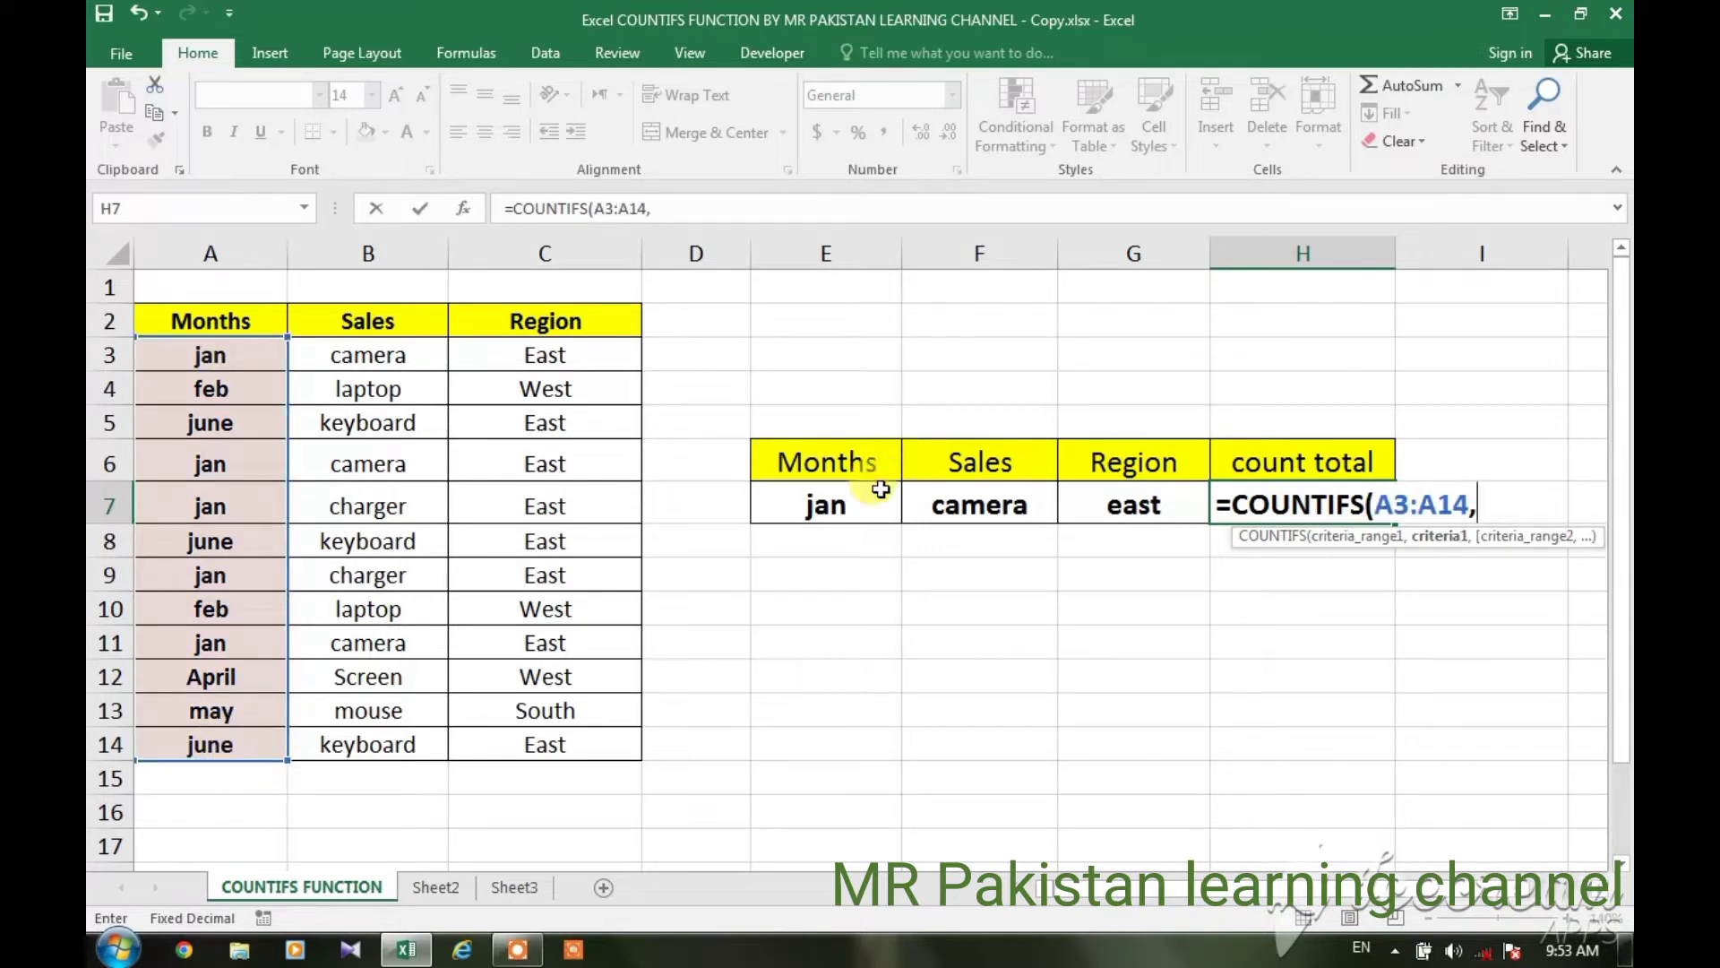
pyautogui.click(824, 506)
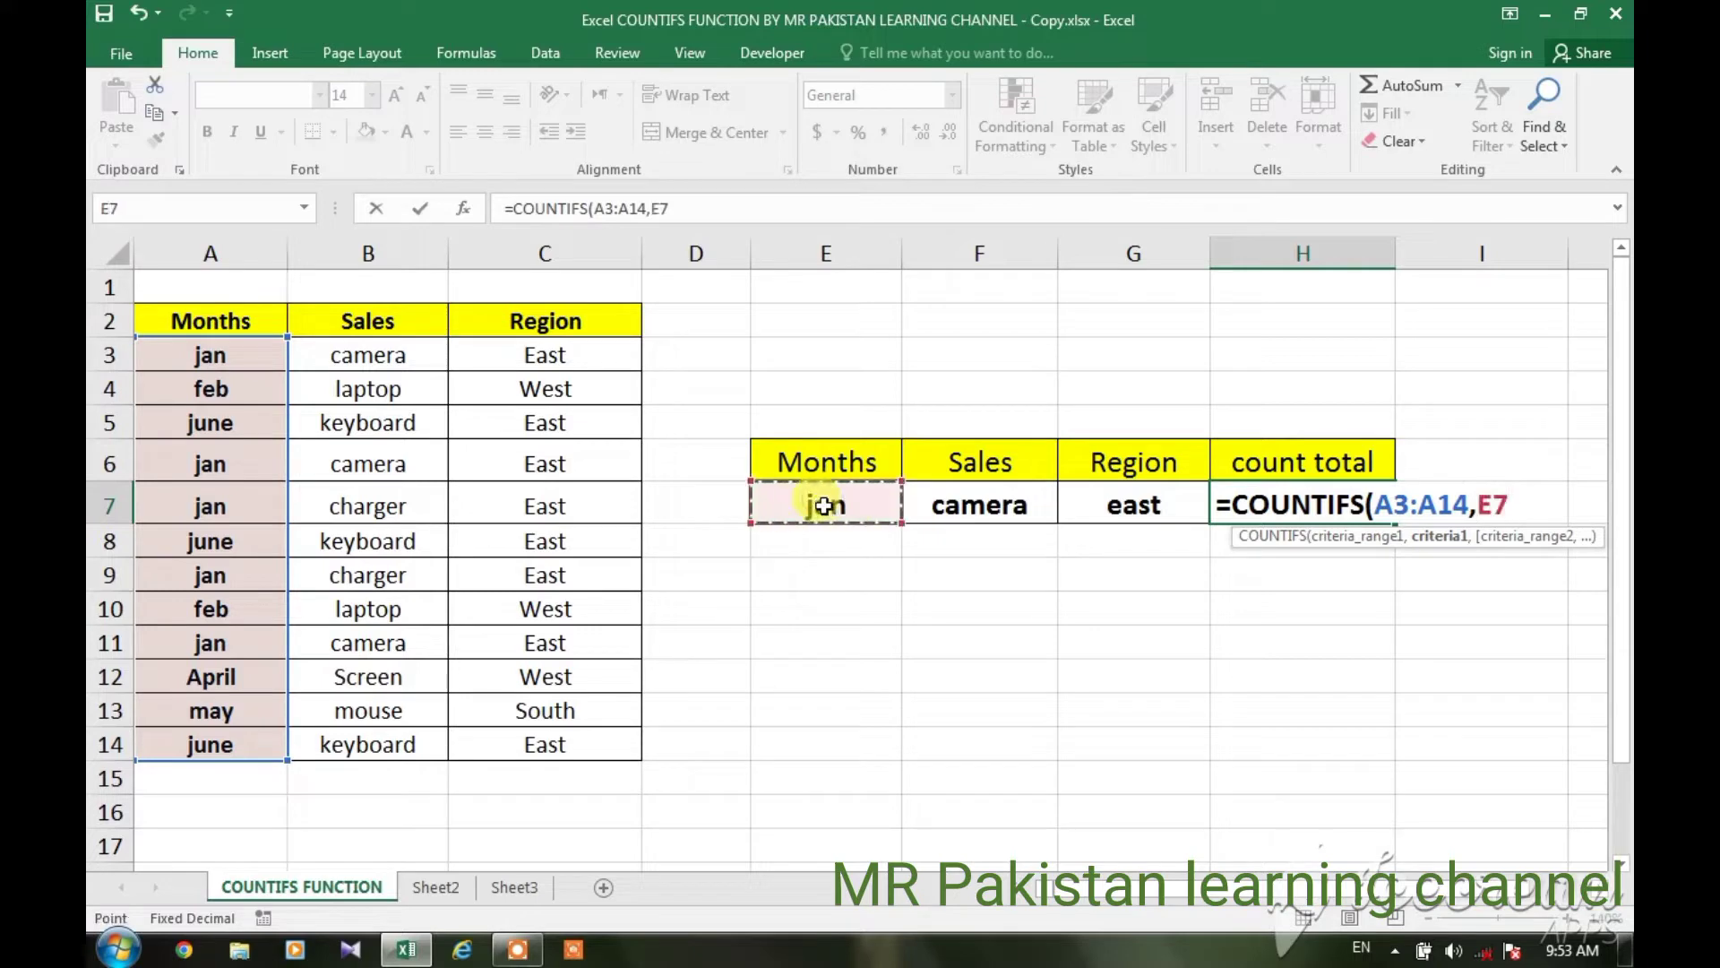
pyautogui.write(',')
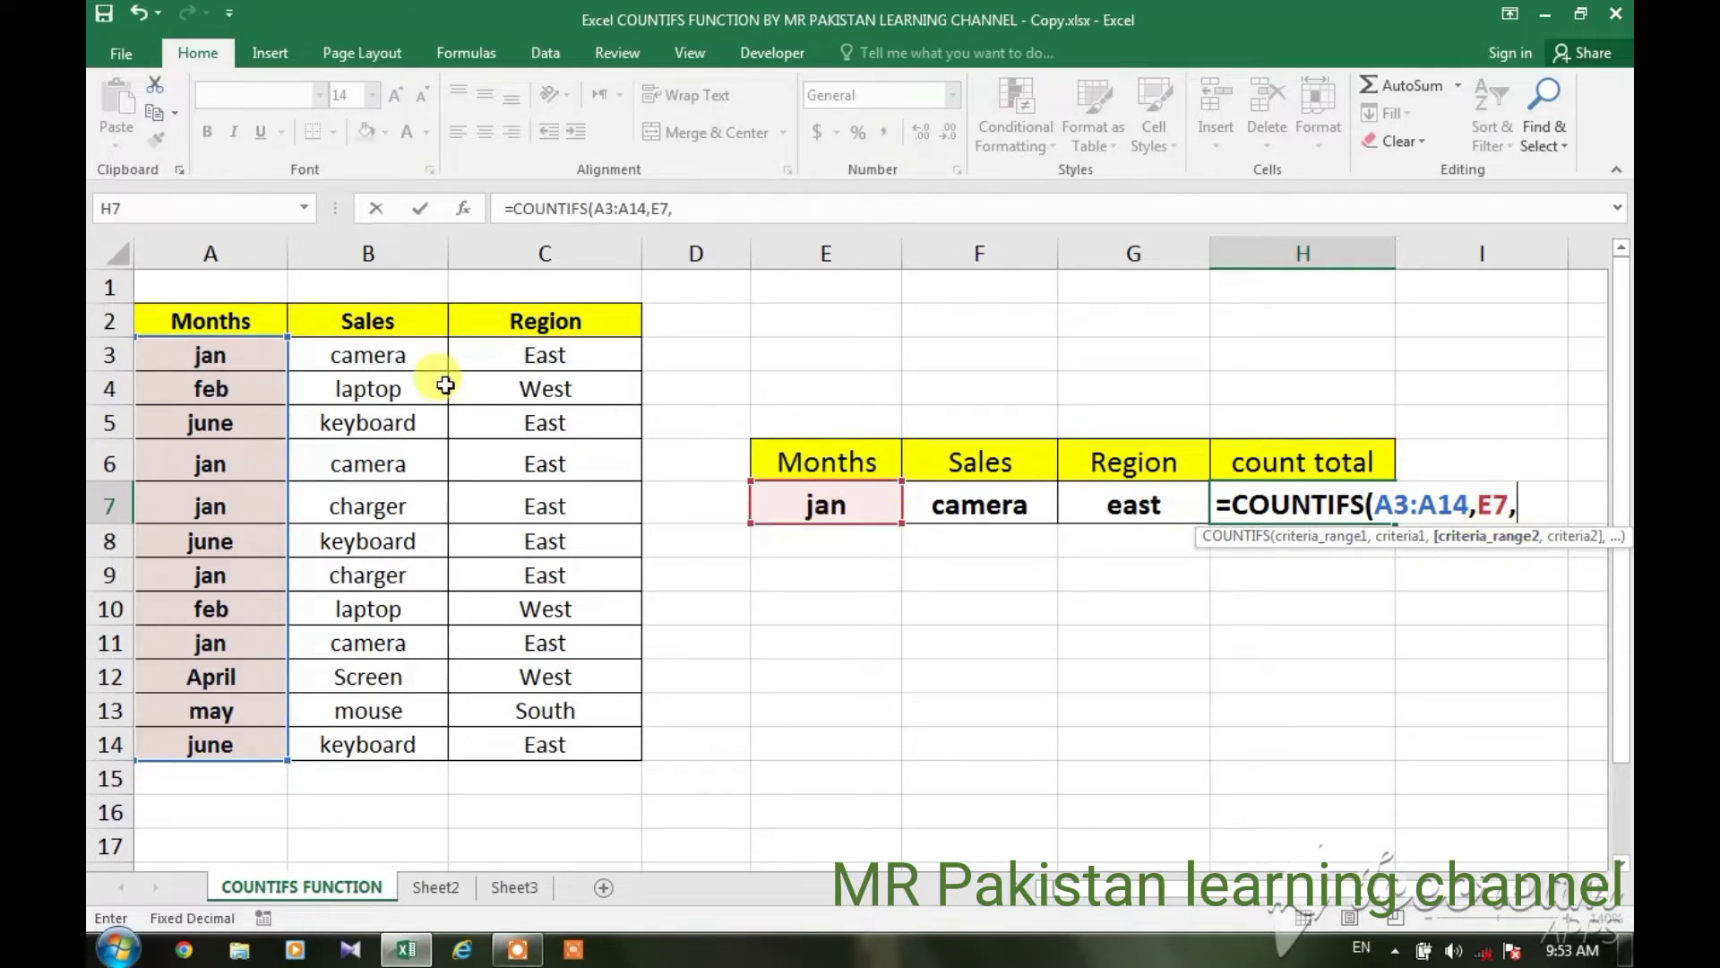
# Step: Complete the COUNTIFS formula with sales range B3:B14 matching F7 and region range C3:C14 matching G7
pyautogui.moveTo(393, 355); pyautogui.dragTo(402, 746)
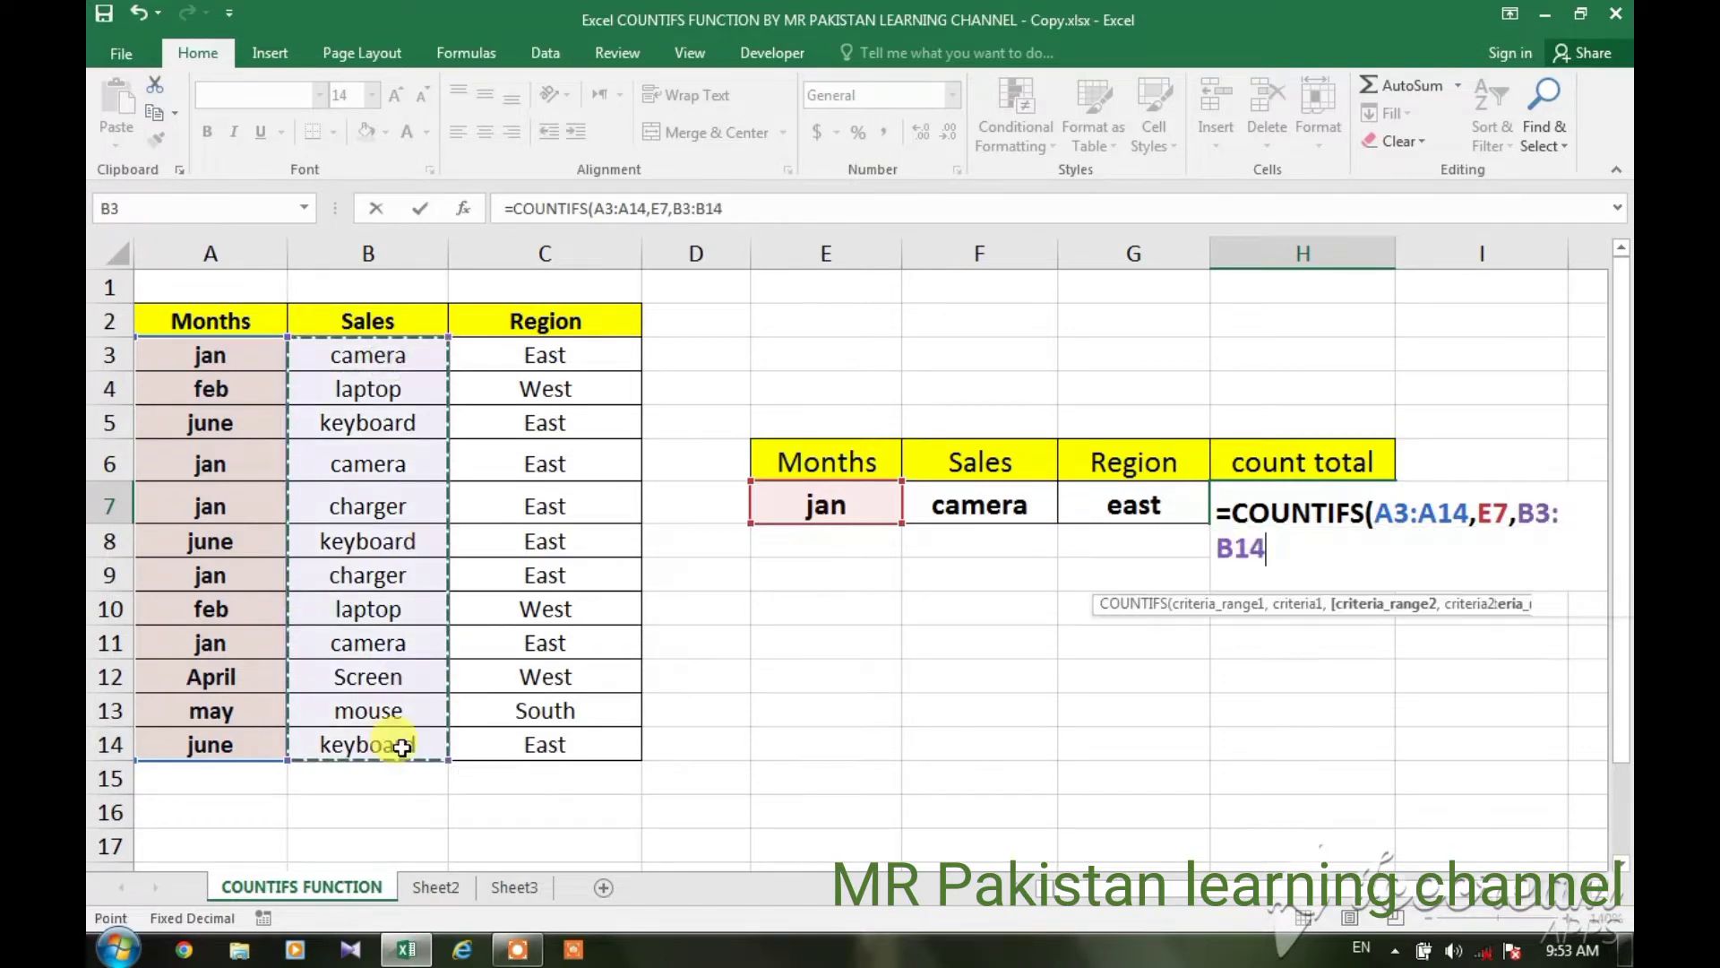
pyautogui.write(',')
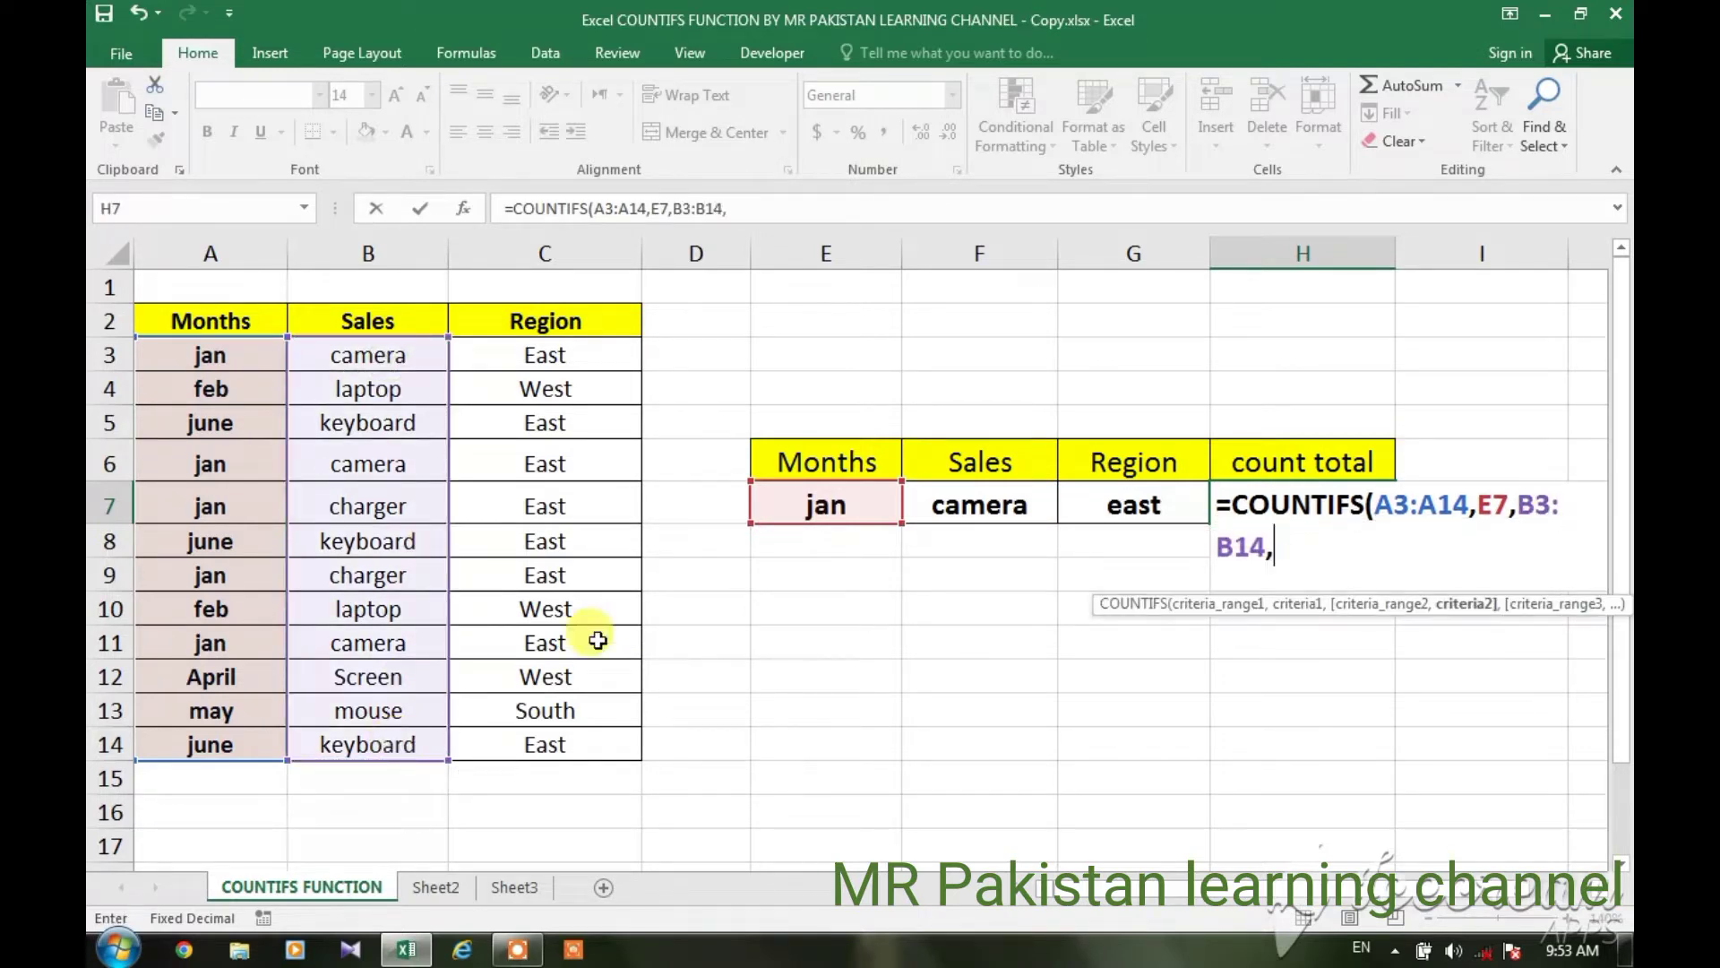
pyautogui.click(982, 507)
pyautogui.write(',')
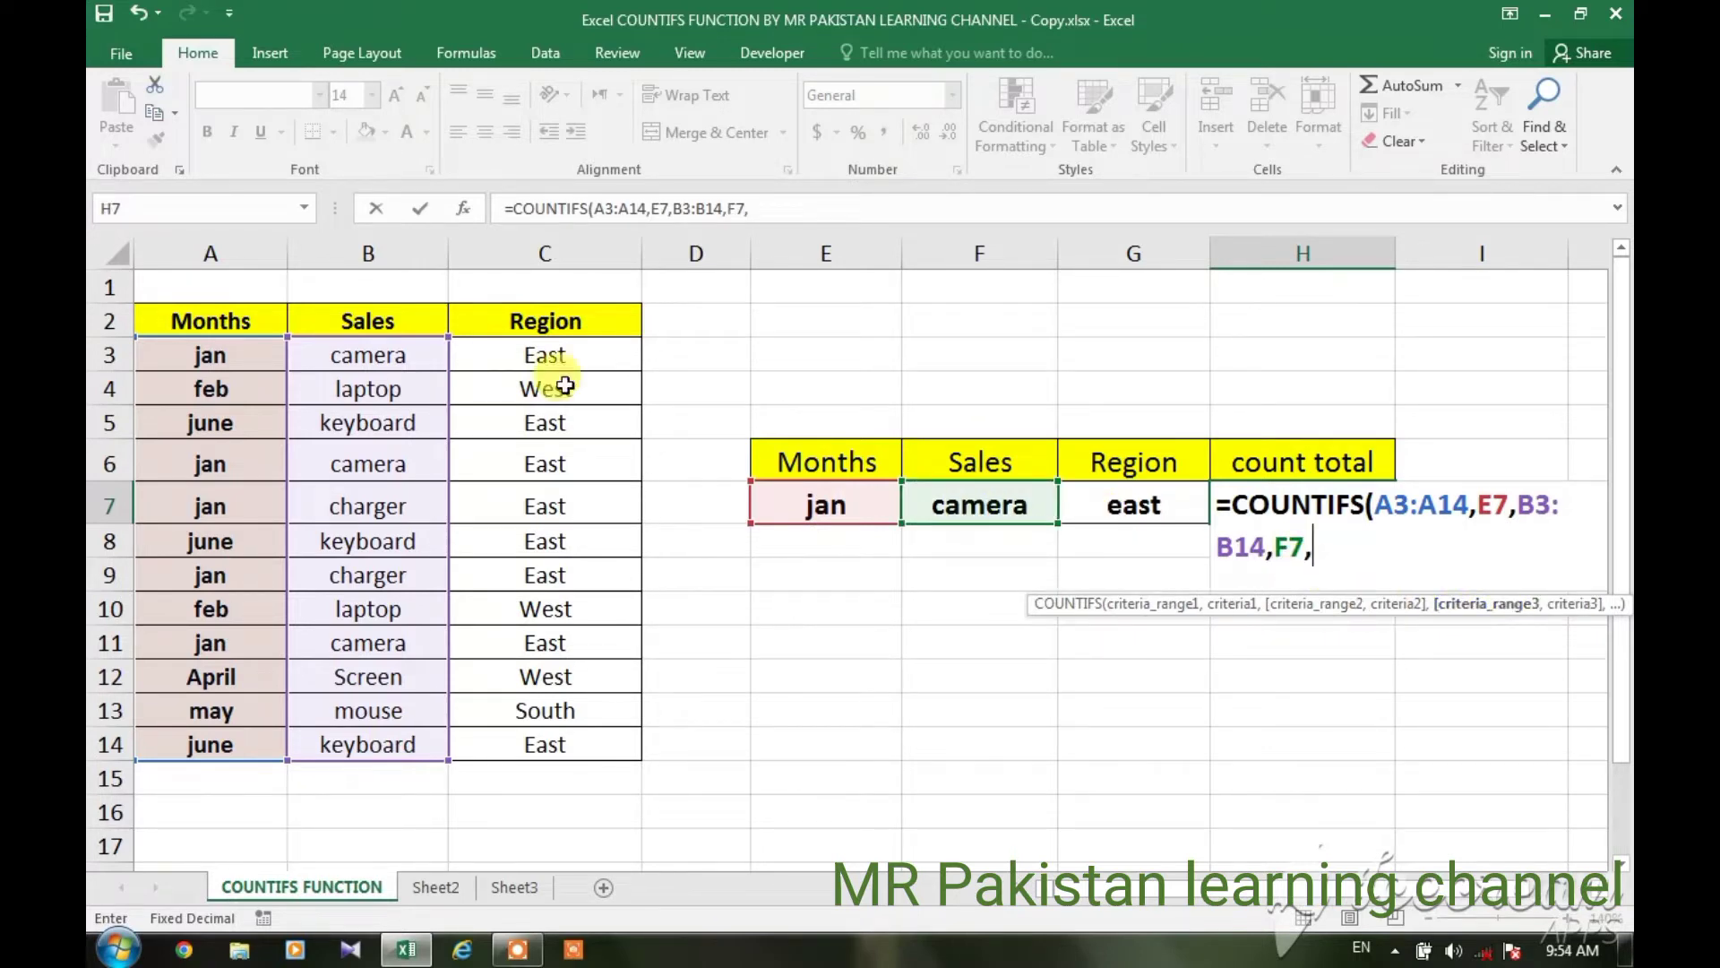
pyautogui.moveTo(556, 356); pyautogui.dragTo(565, 749)
pyautogui.write(',')
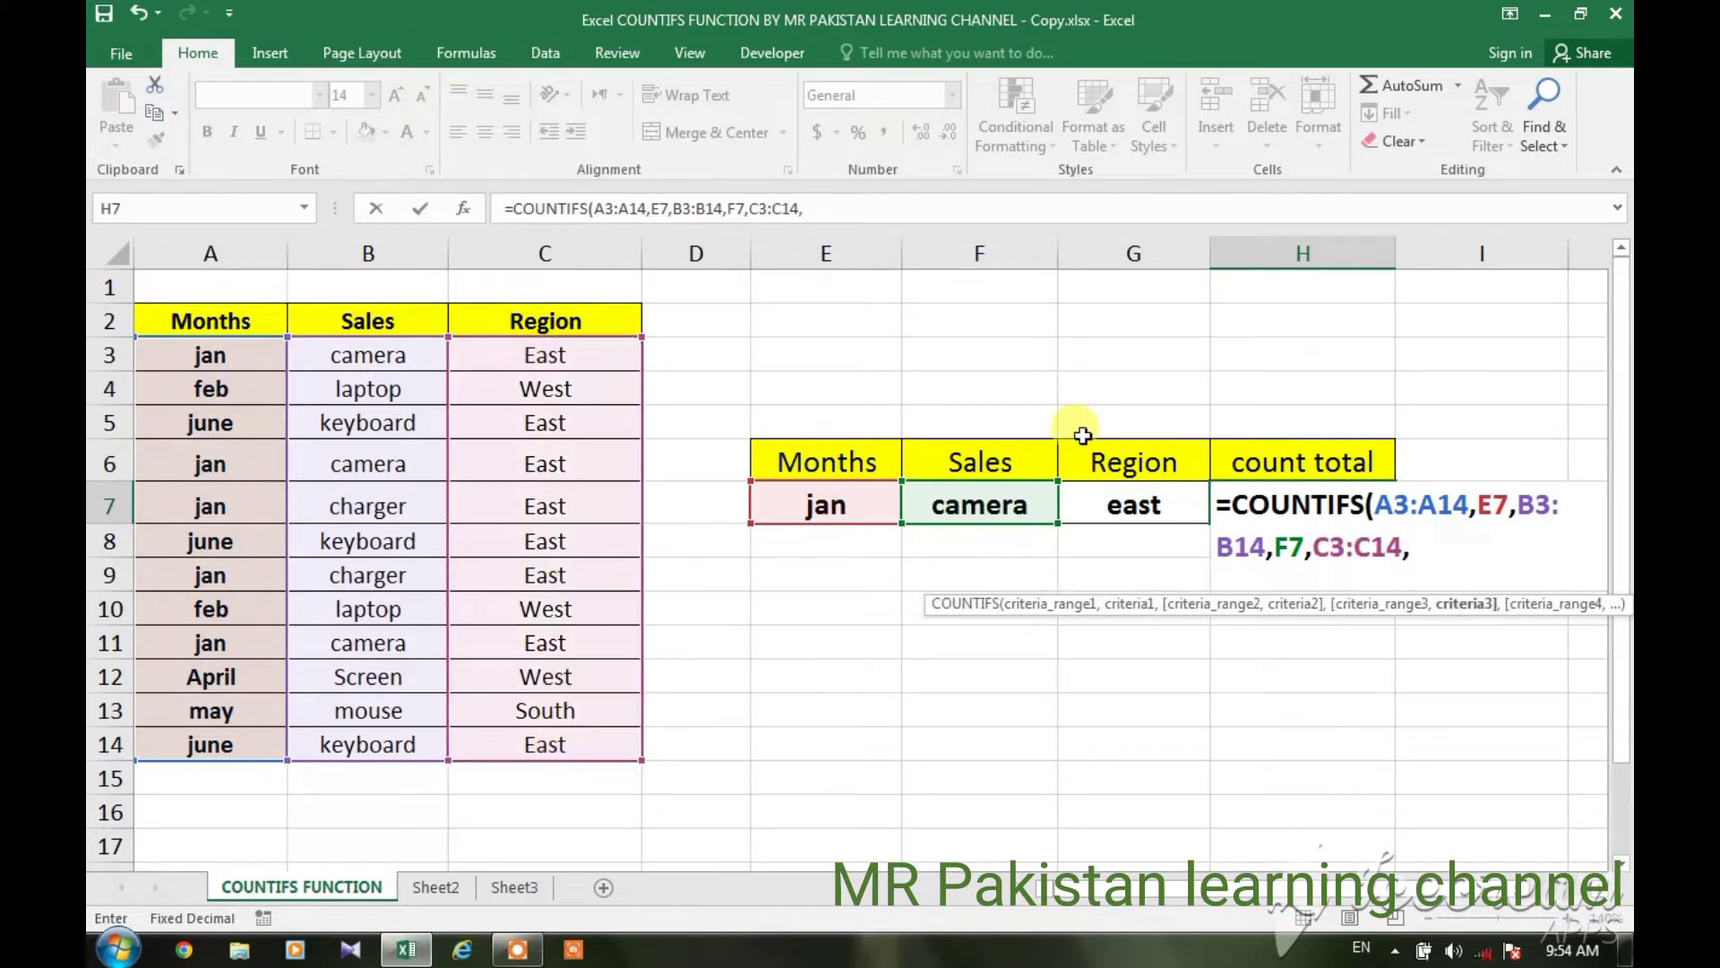
pyautogui.click(1135, 513)
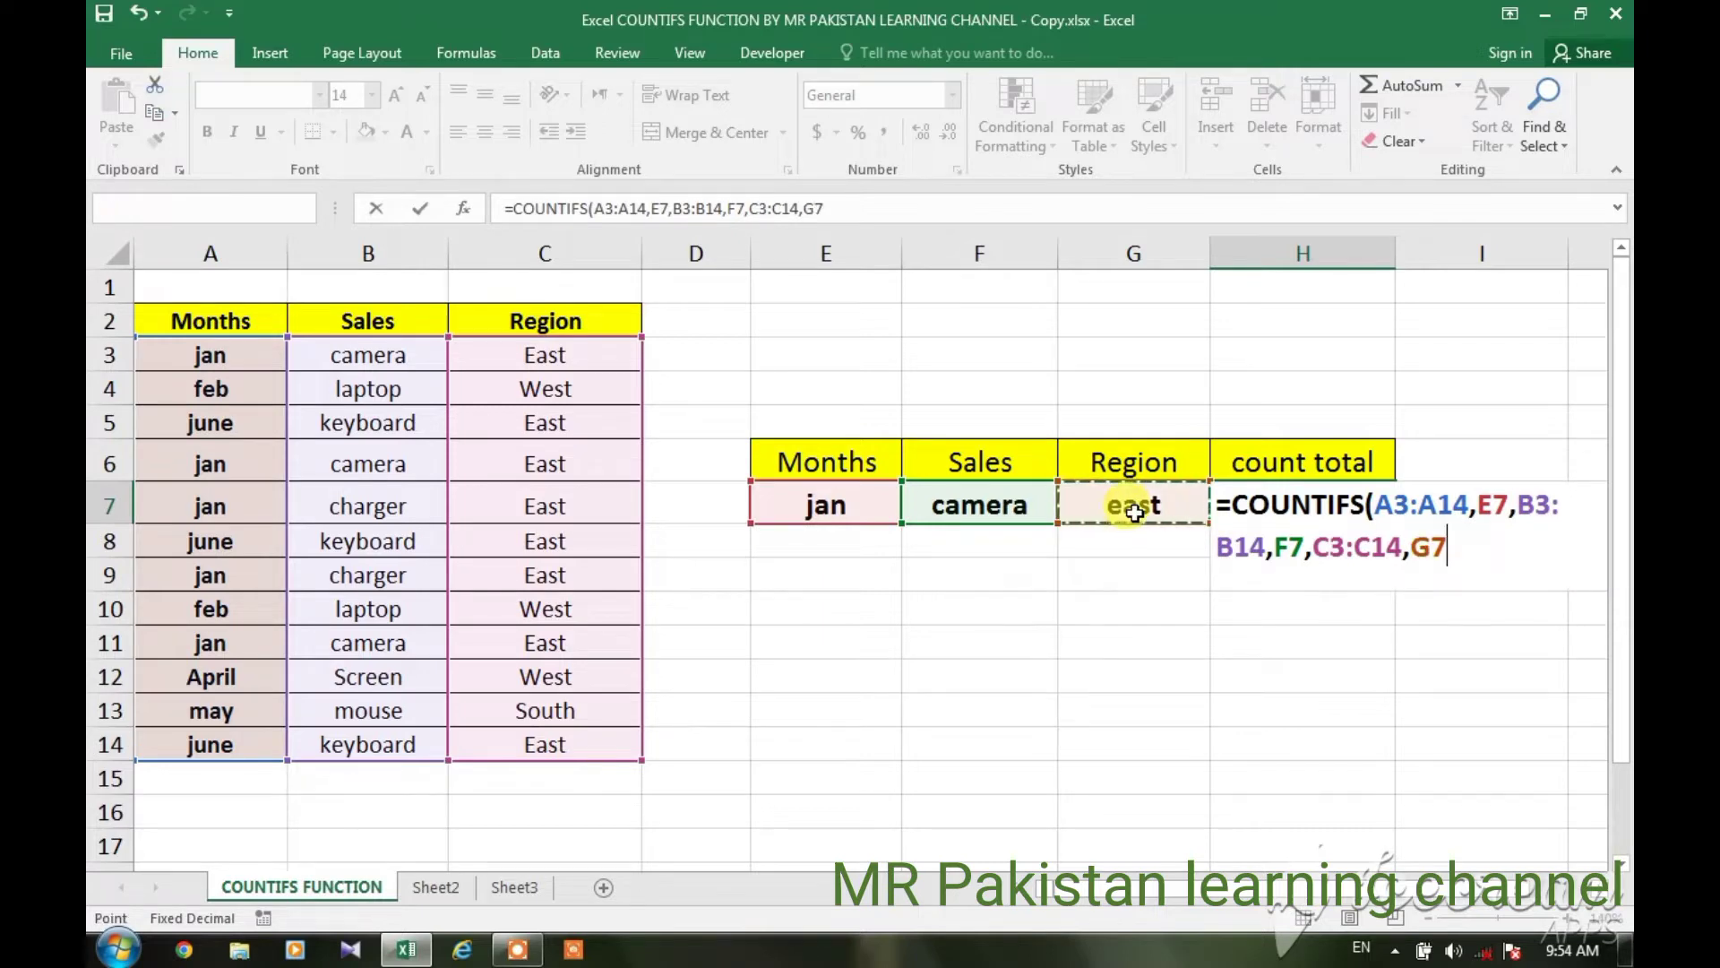
pyautogui.press('Return')
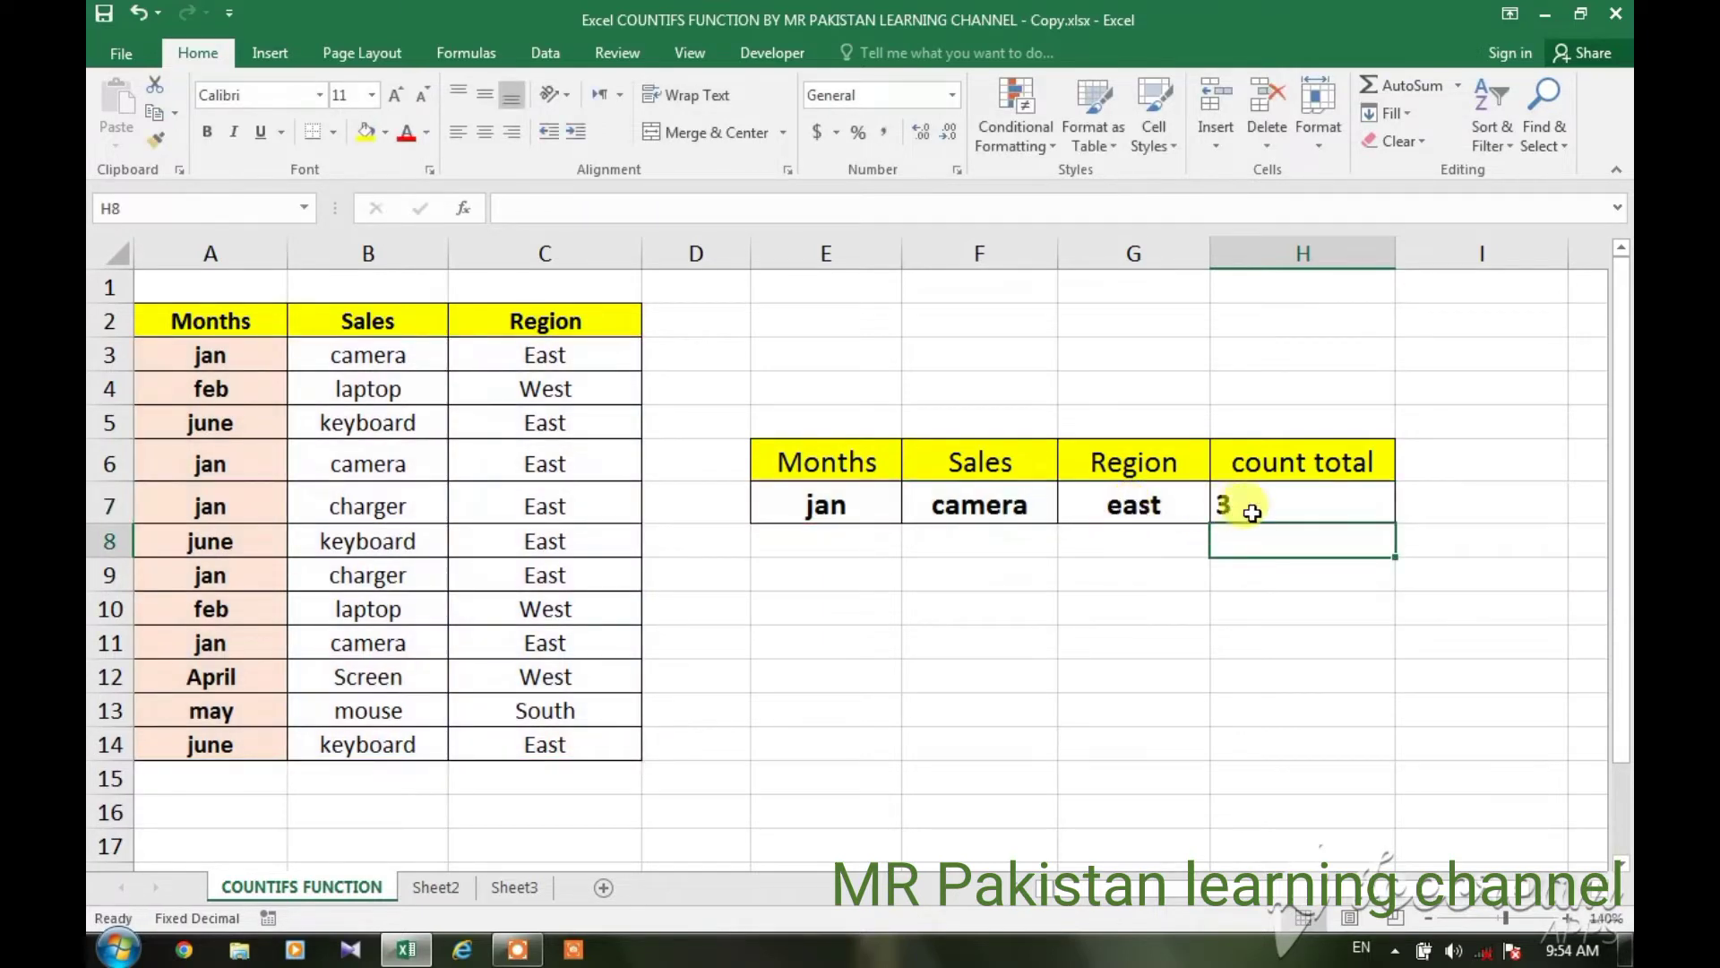
# Step: Check the count total in H7 against its criteria cells and the jan, camera, East rows of the data table
pyautogui.press('Up')
pyautogui.click(834, 503)
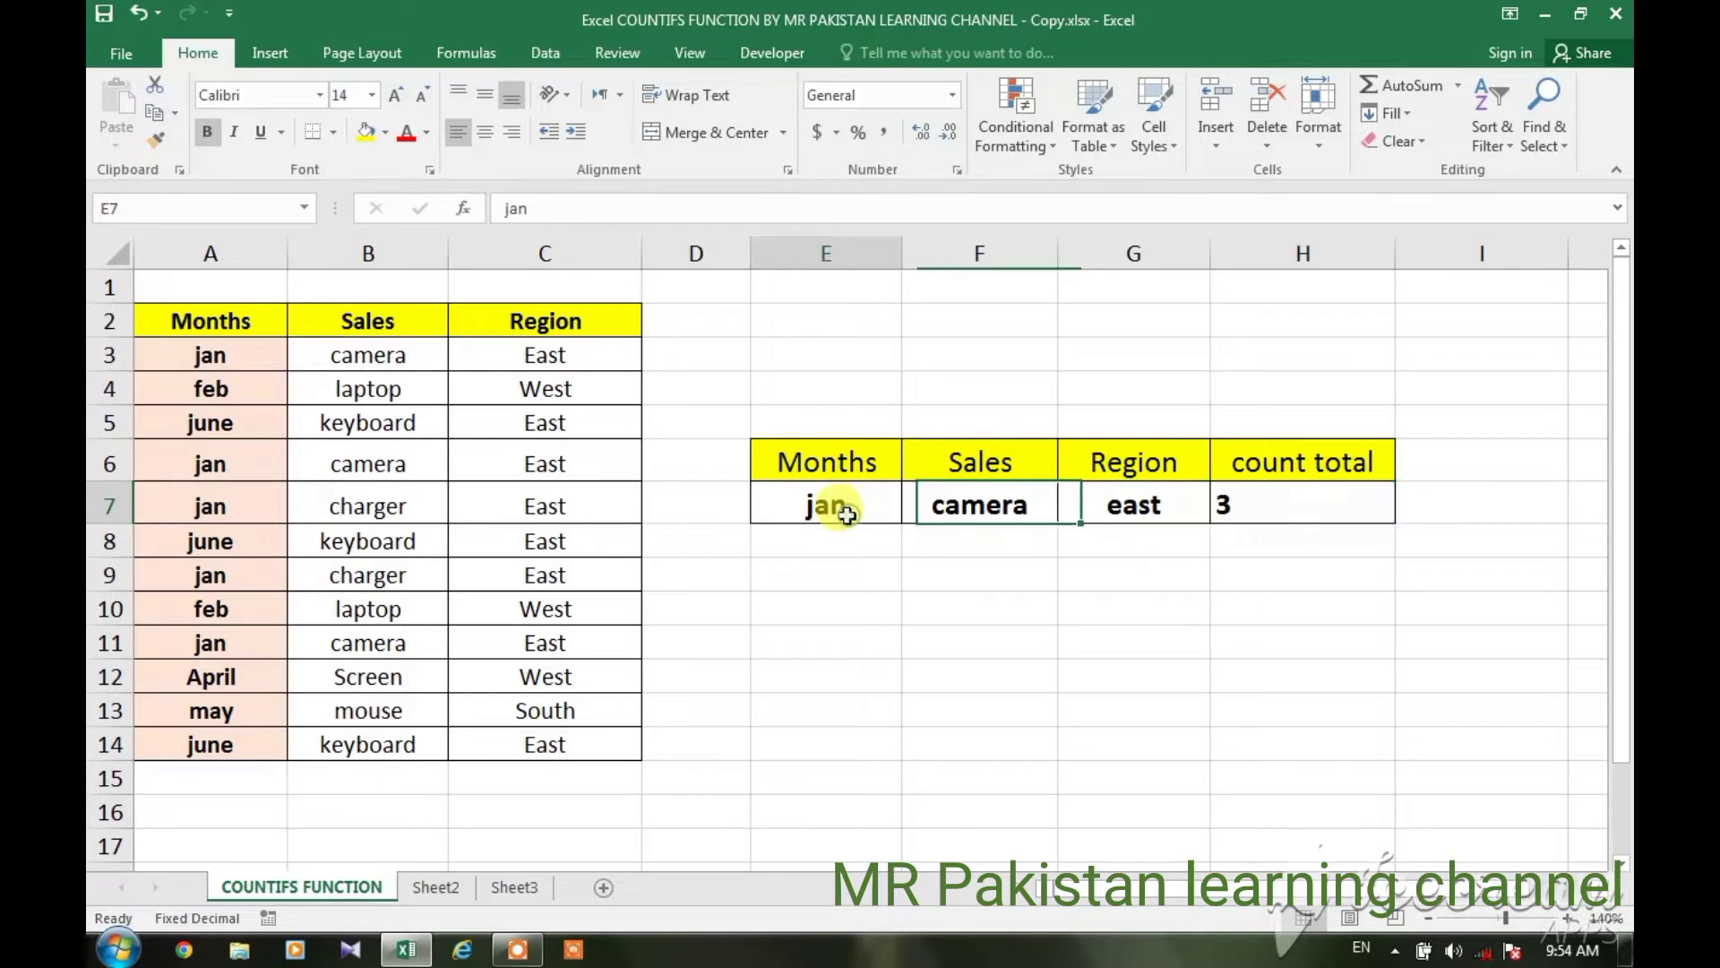
pyautogui.click(979, 507)
pyautogui.click(1097, 506)
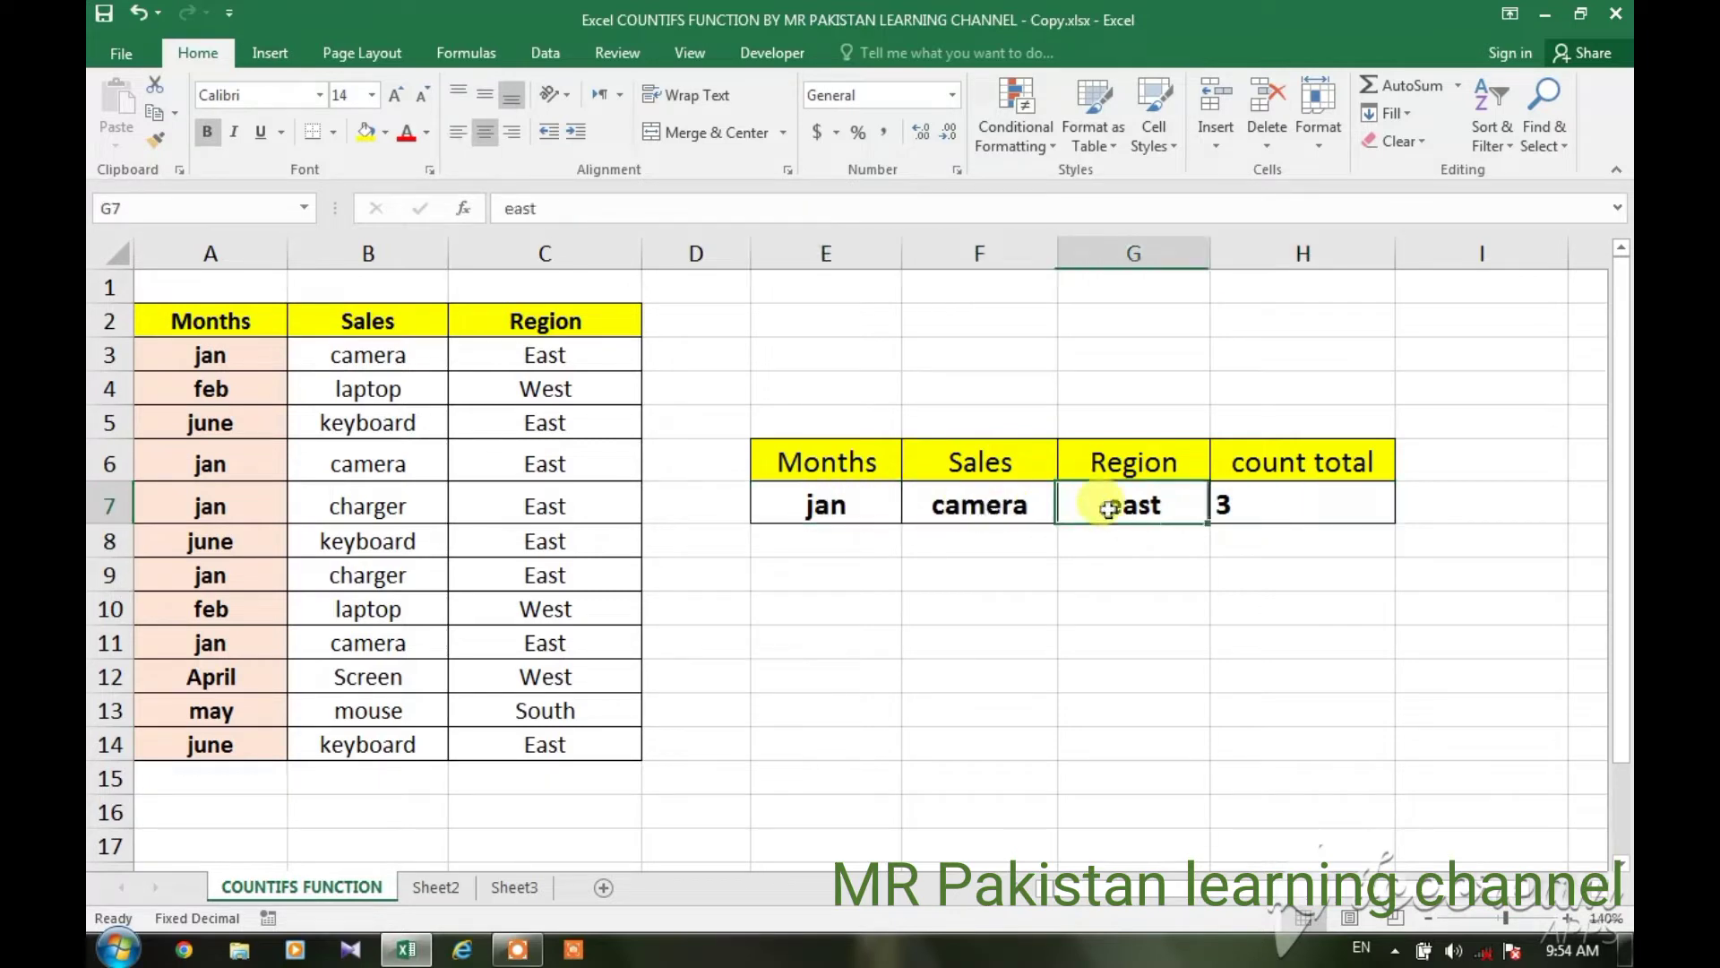
pyautogui.click(1250, 509)
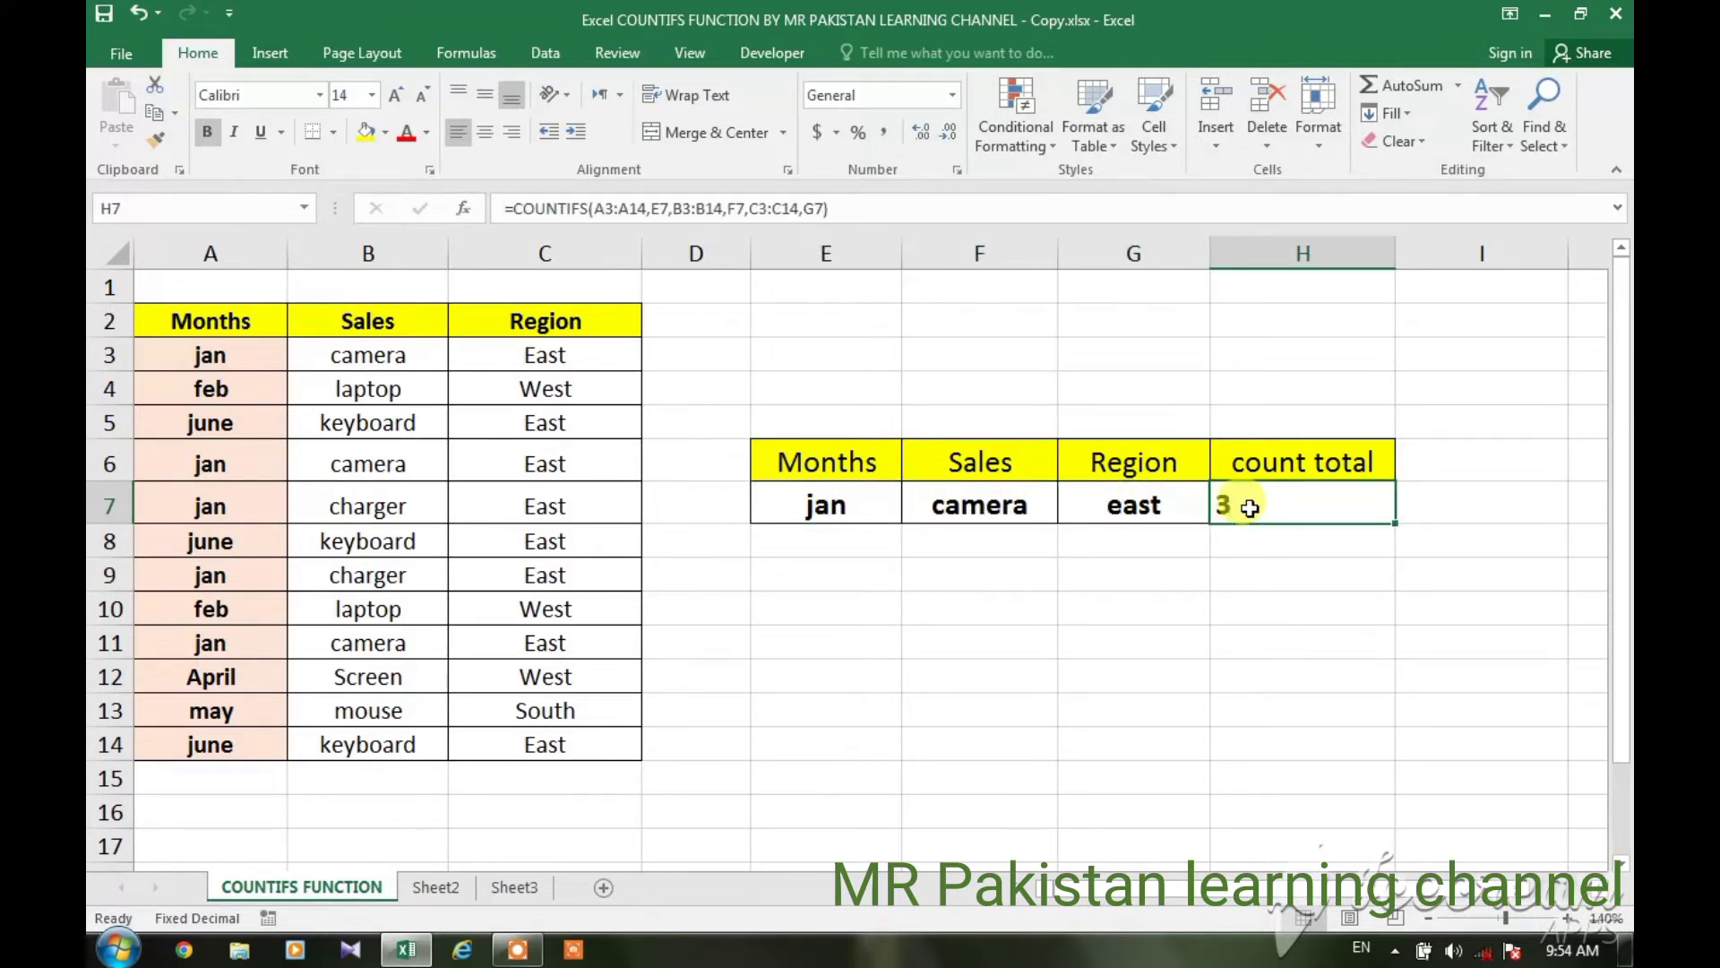
pyautogui.moveTo(170, 348); pyautogui.dragTo(548, 358)
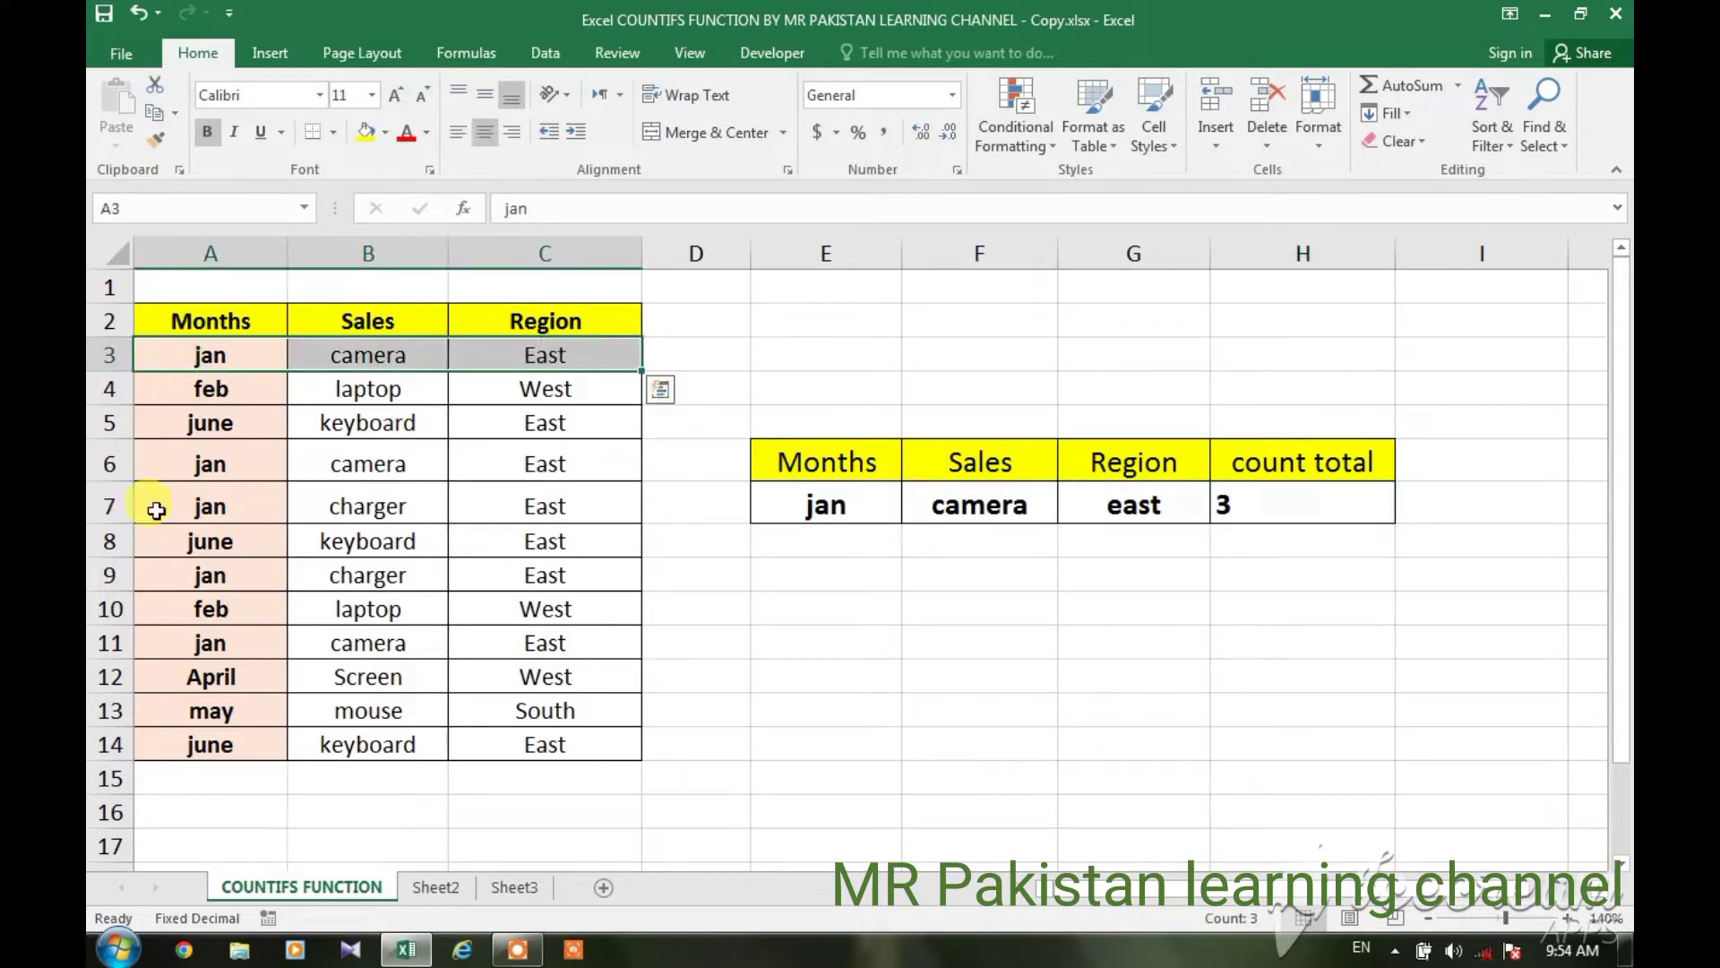
pyautogui.moveTo(151, 472); pyautogui.dragTo(526, 462)
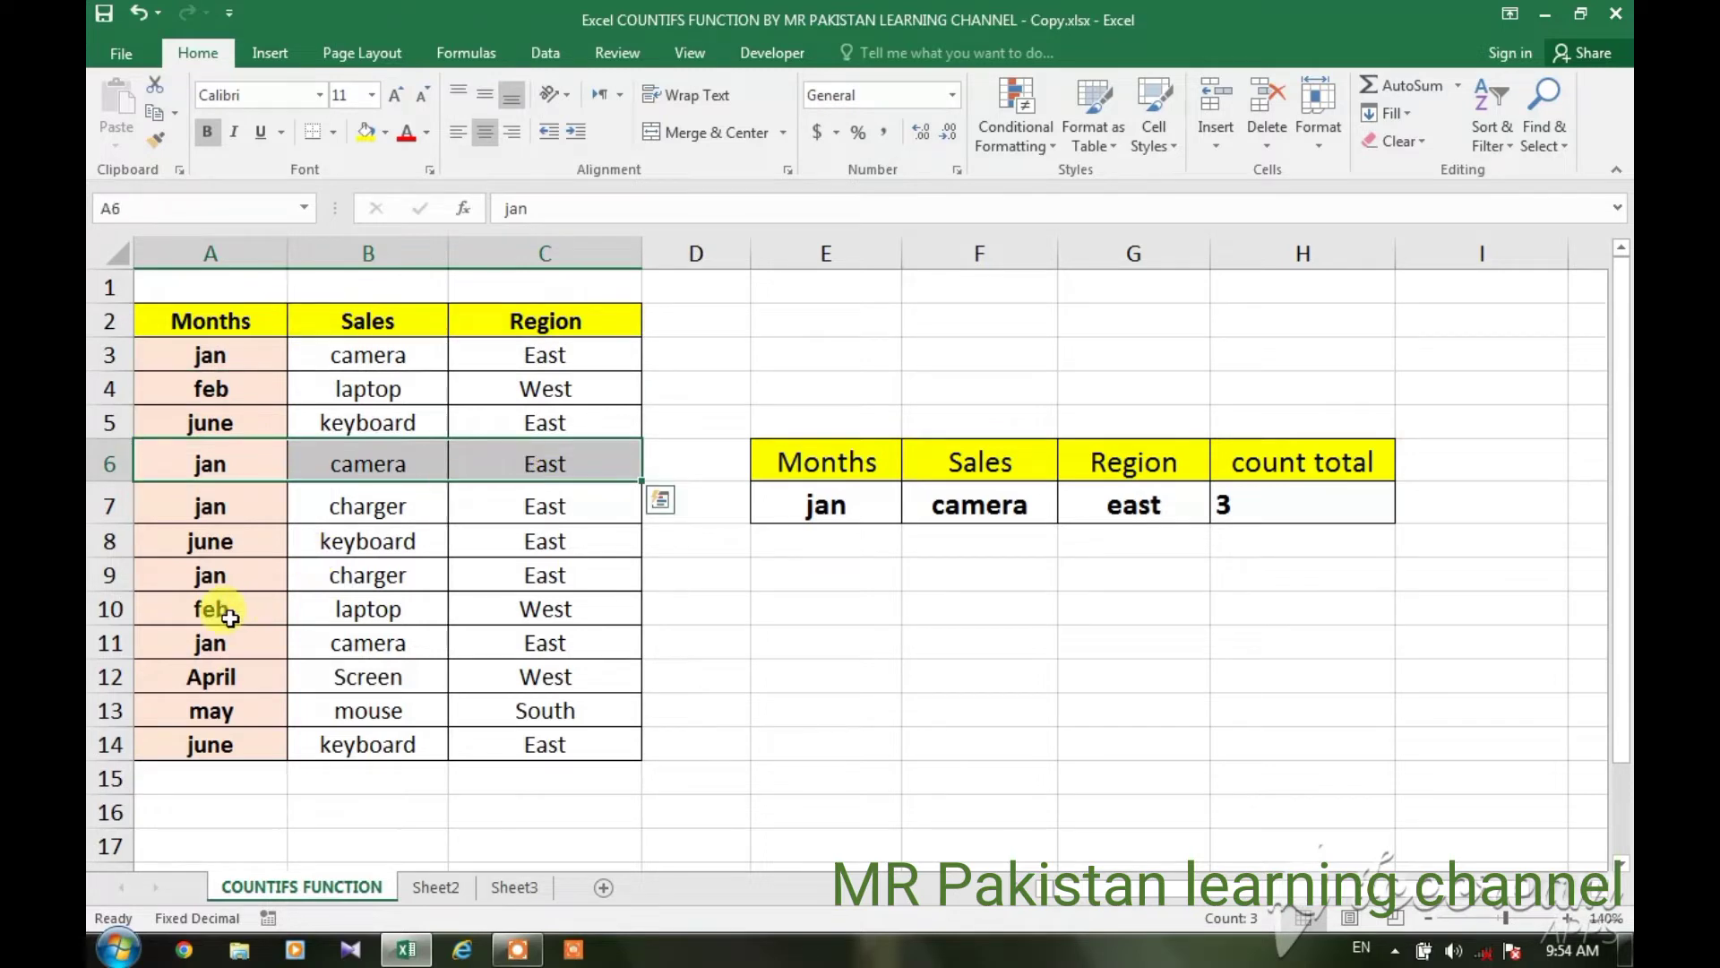
pyautogui.moveTo(179, 643); pyautogui.dragTo(524, 645)
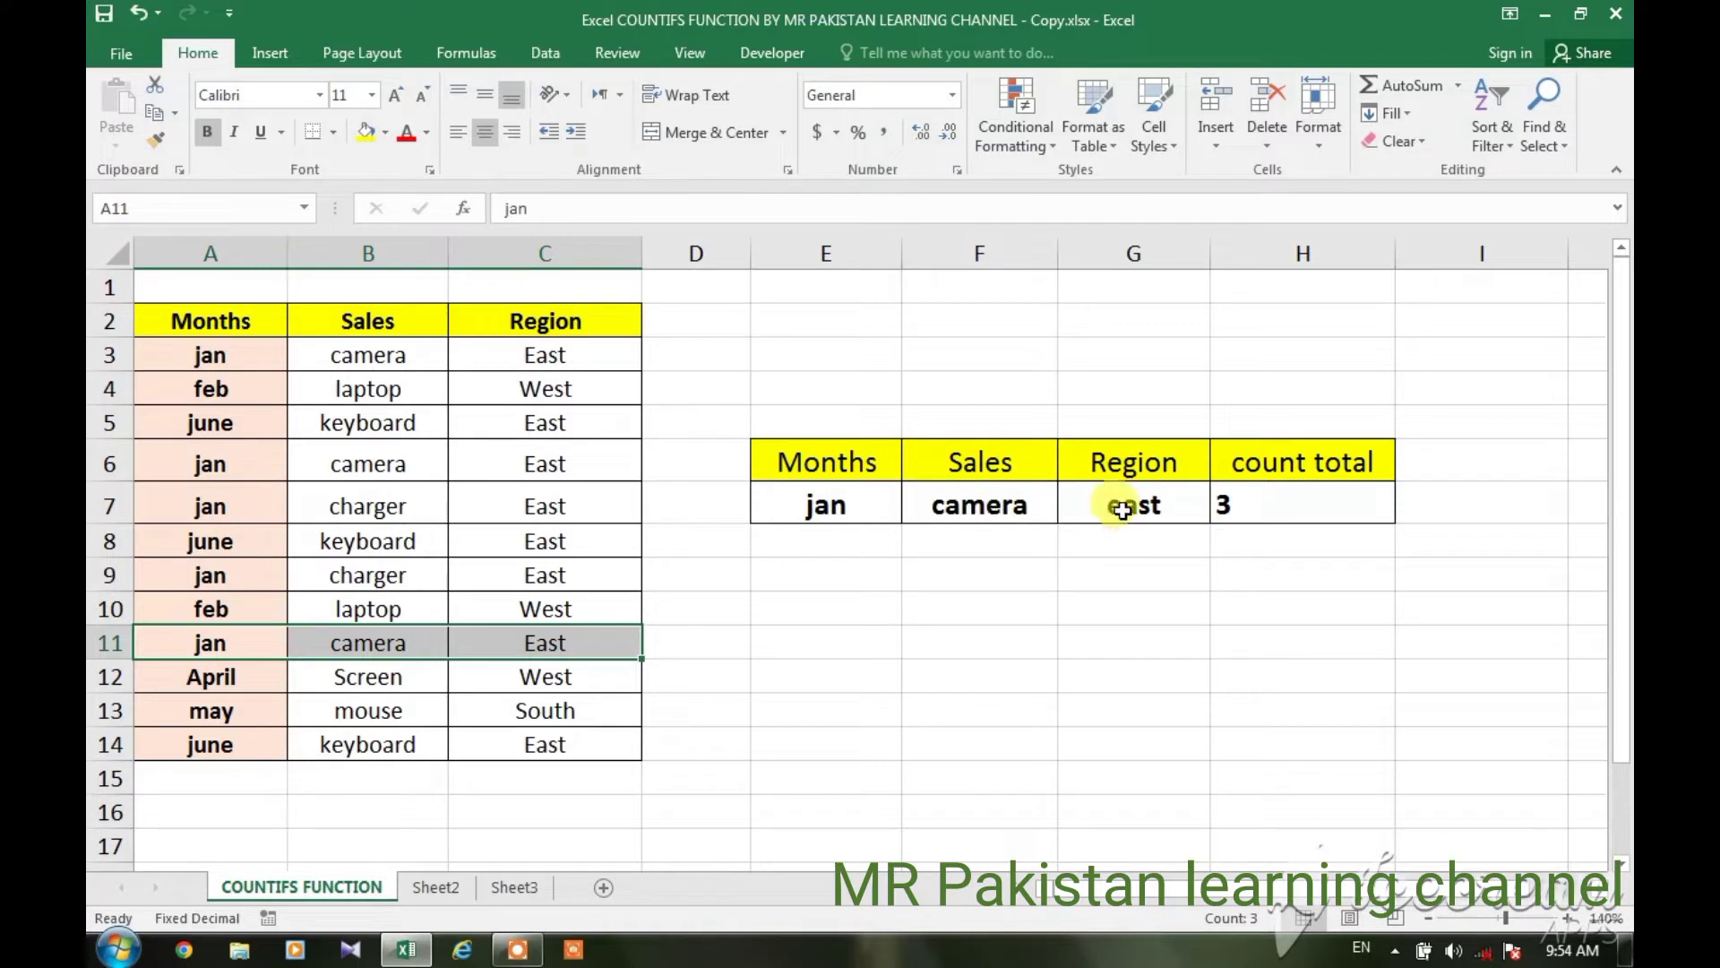
pyautogui.click(904, 647)
# Step: Add a List data validation to the Months criterion cell E7 with source =$A$3:$A$14
pyautogui.click(835, 507)
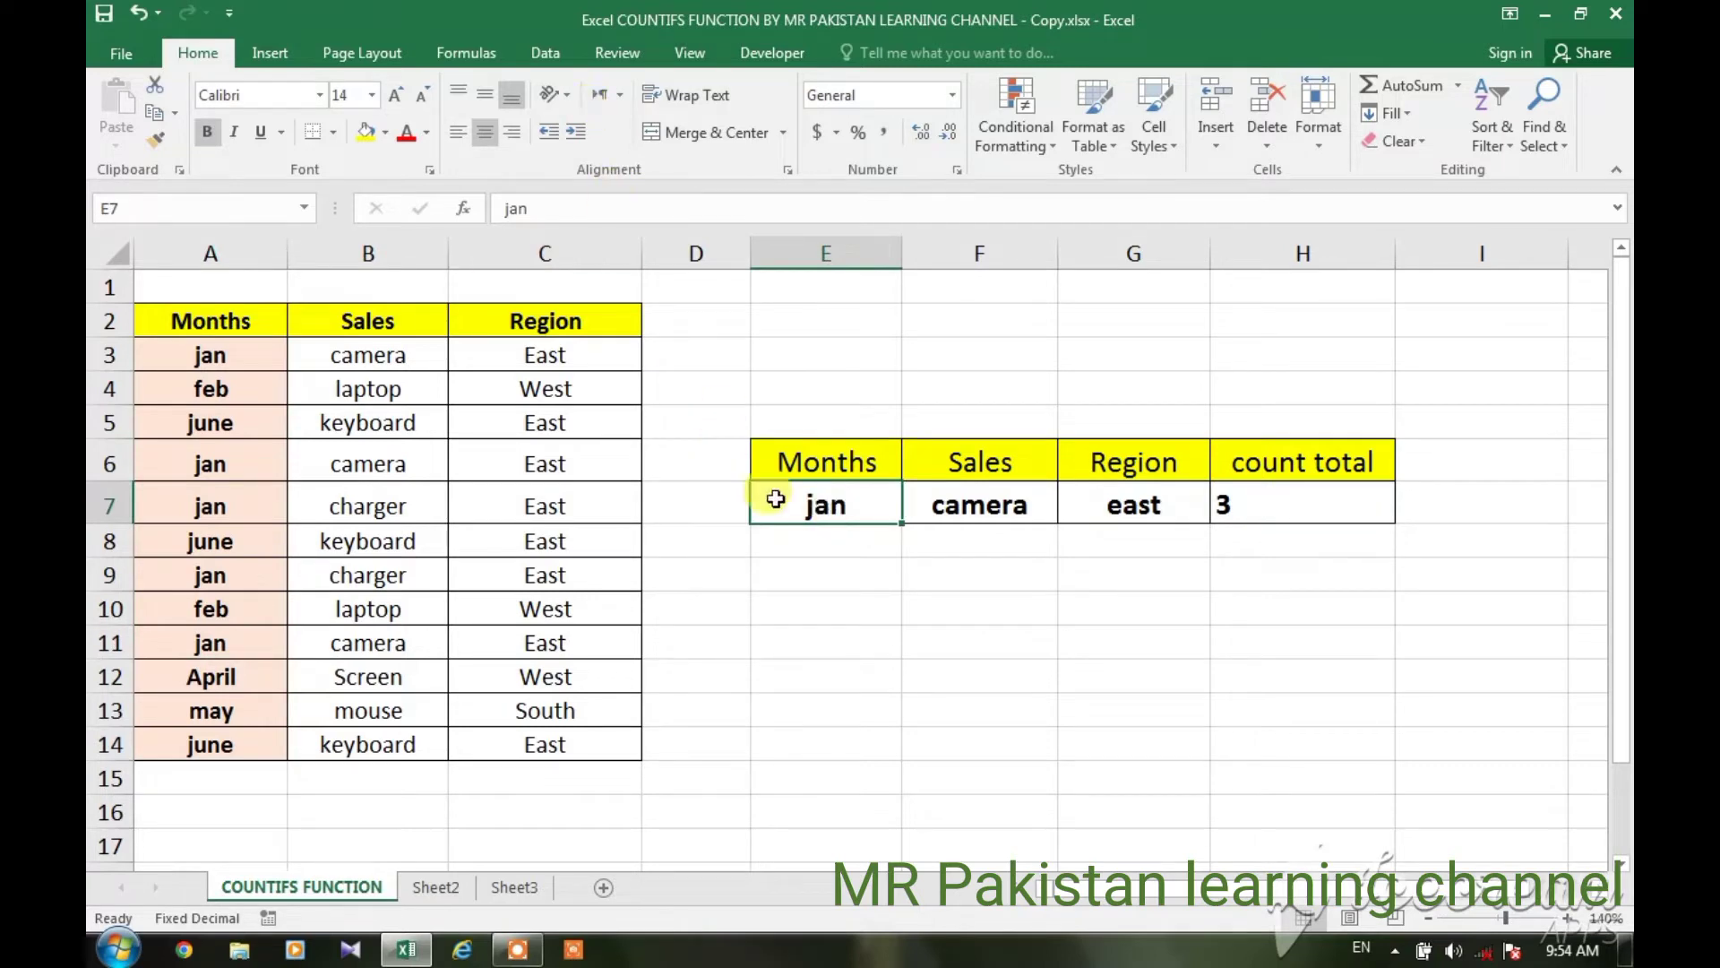
pyautogui.click(546, 56)
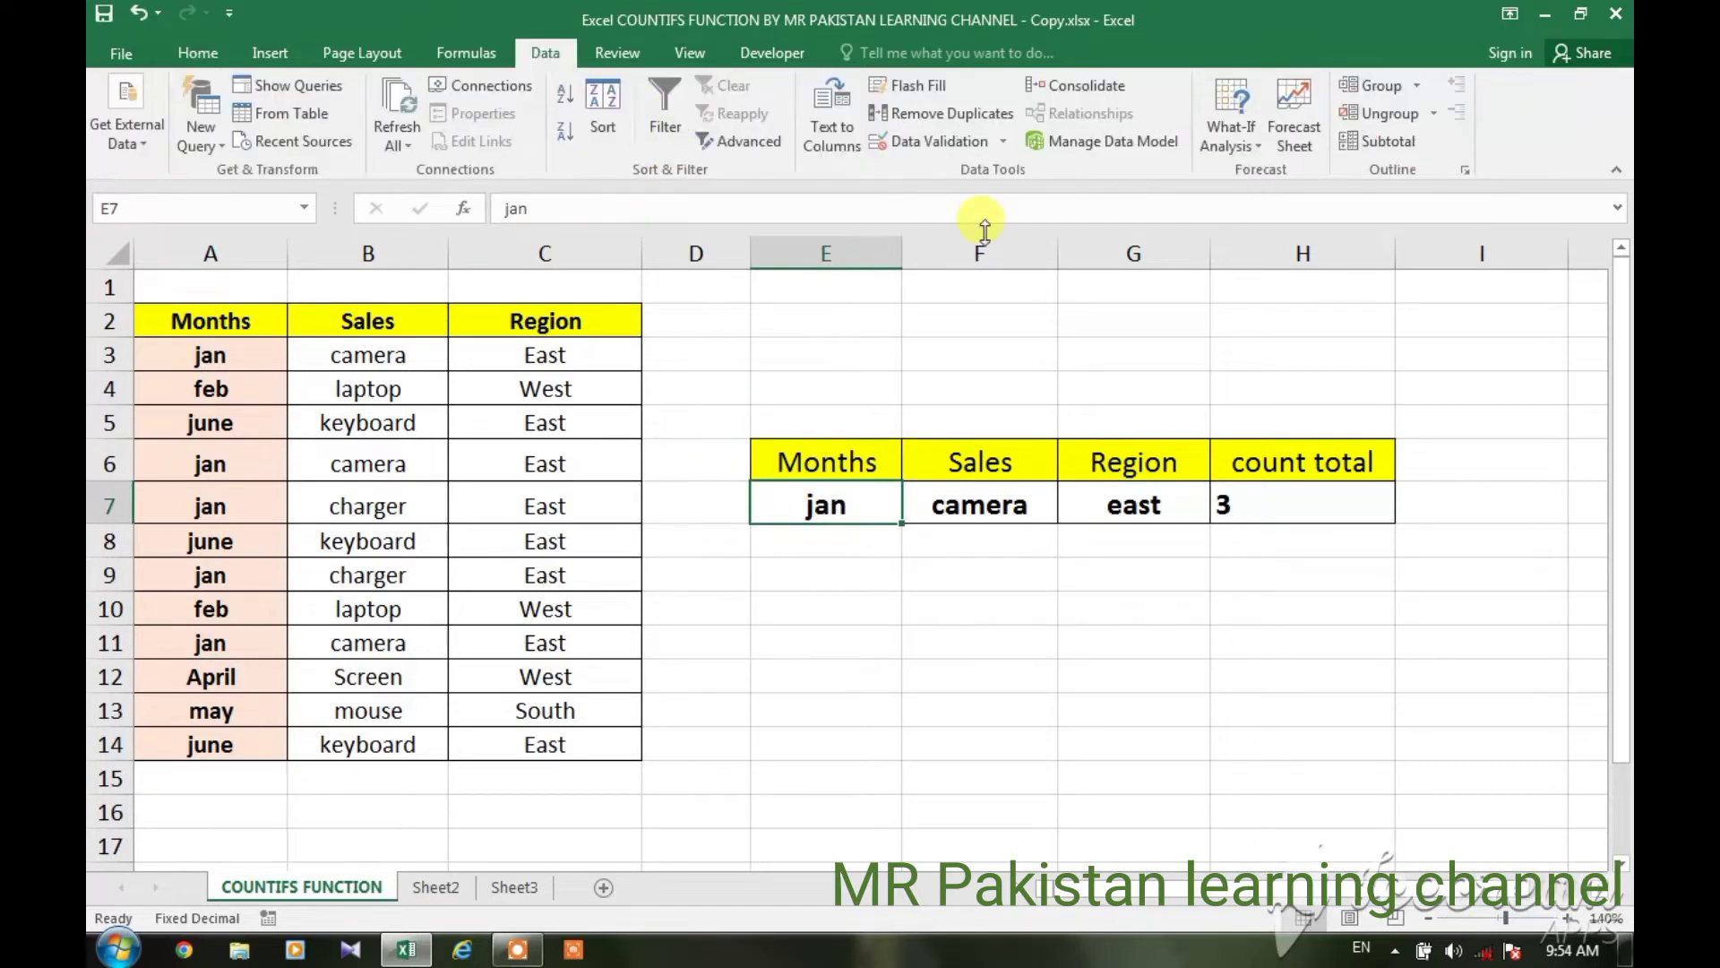
pyautogui.click(925, 143)
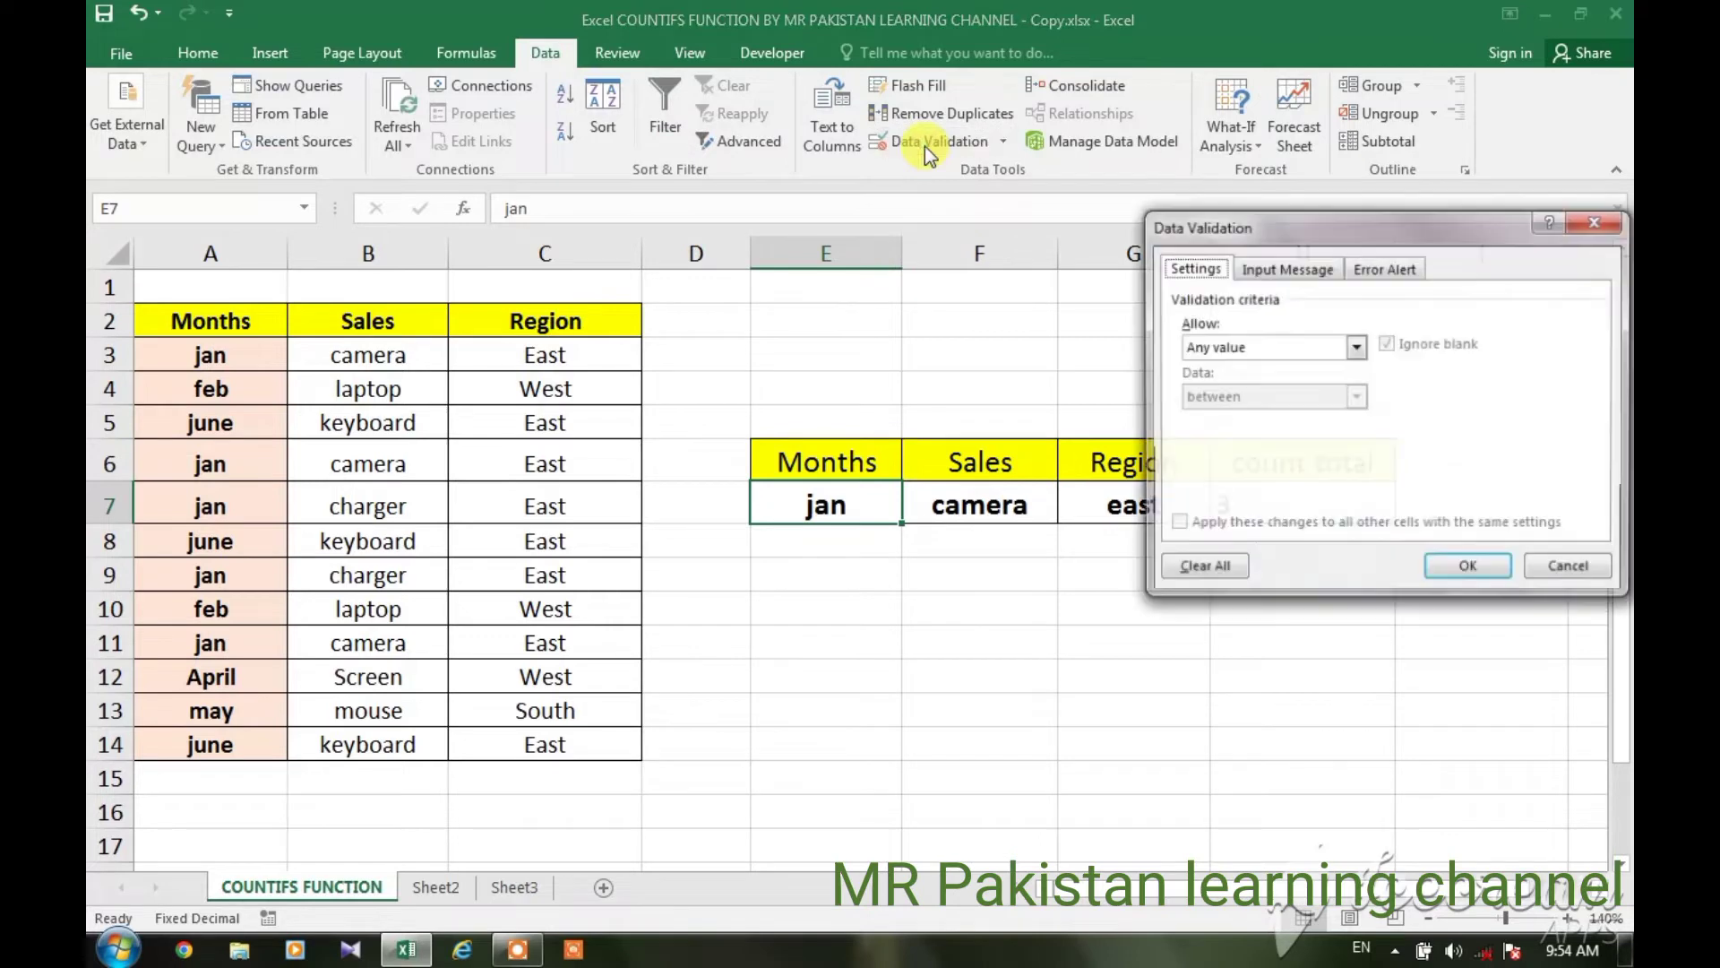
pyautogui.click(1250, 349)
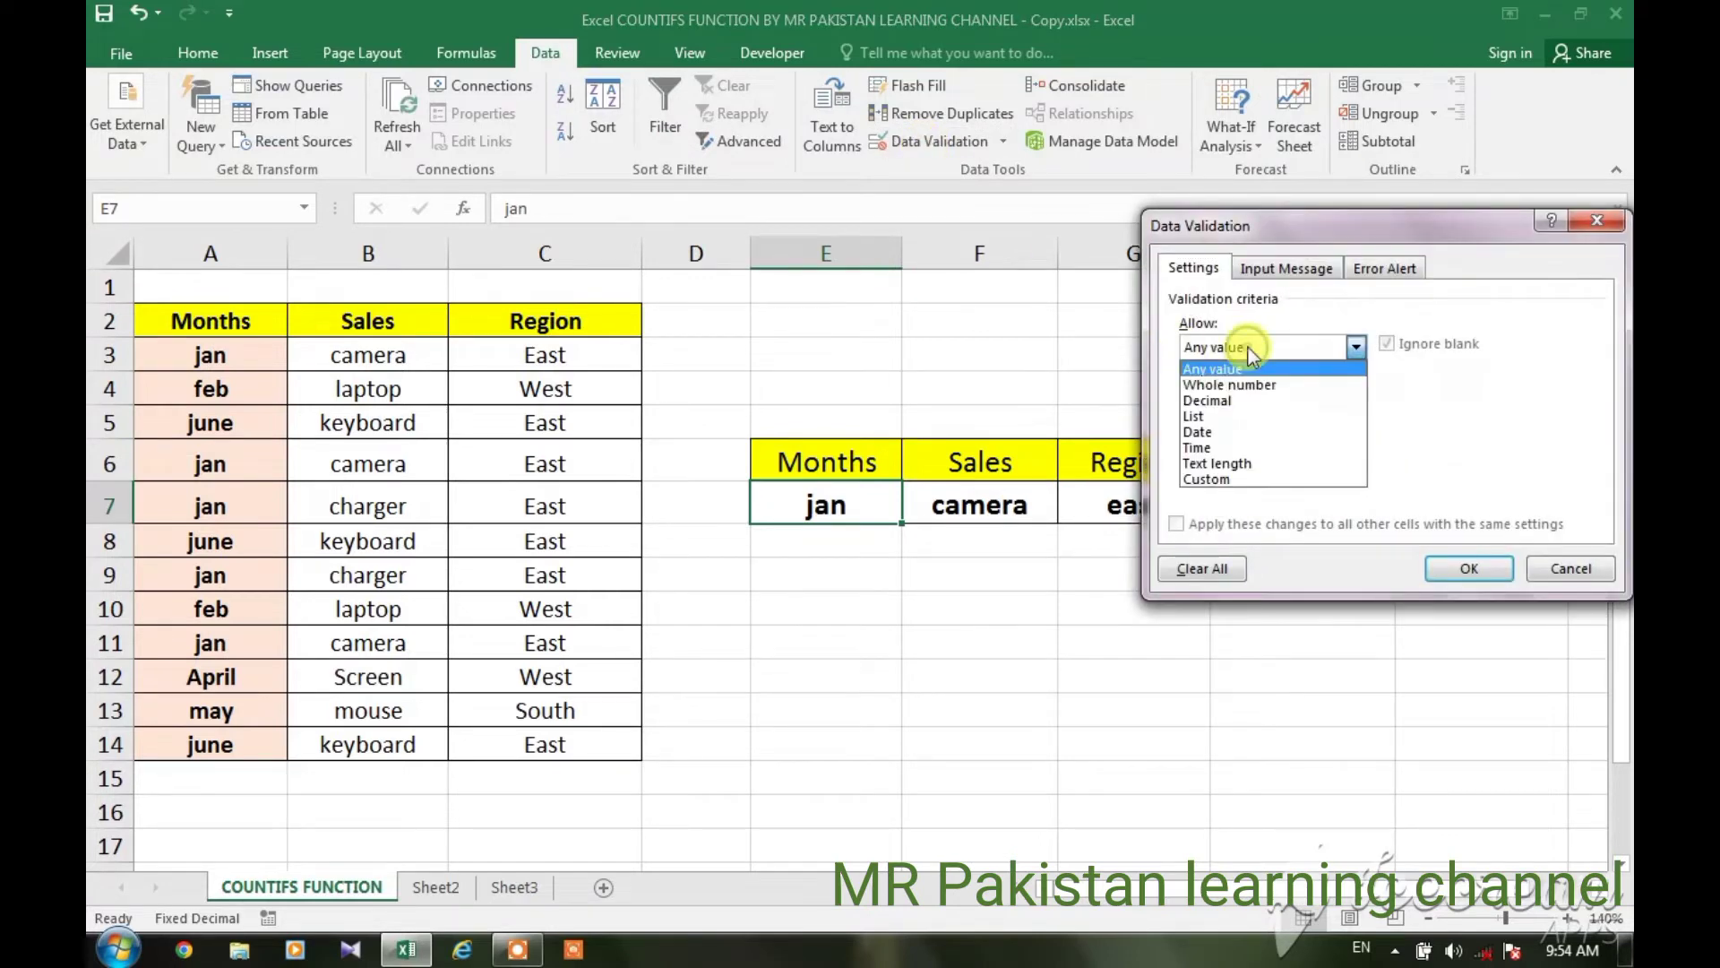
pyautogui.click(1200, 416)
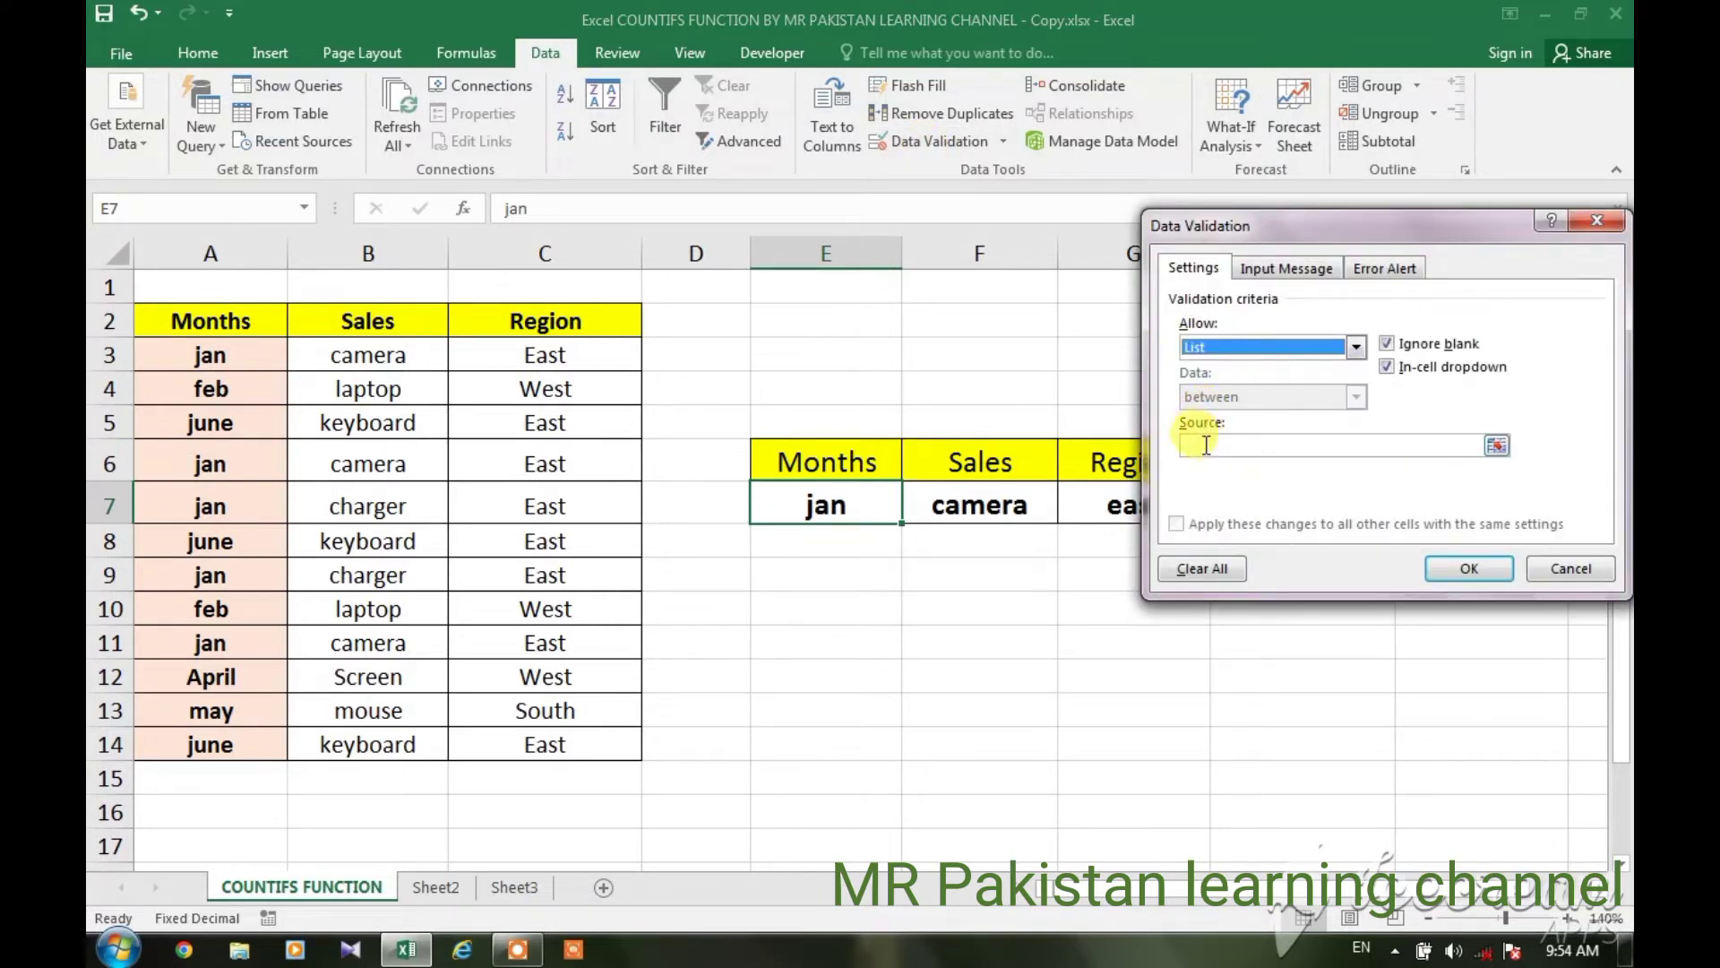
pyautogui.click(1206, 445)
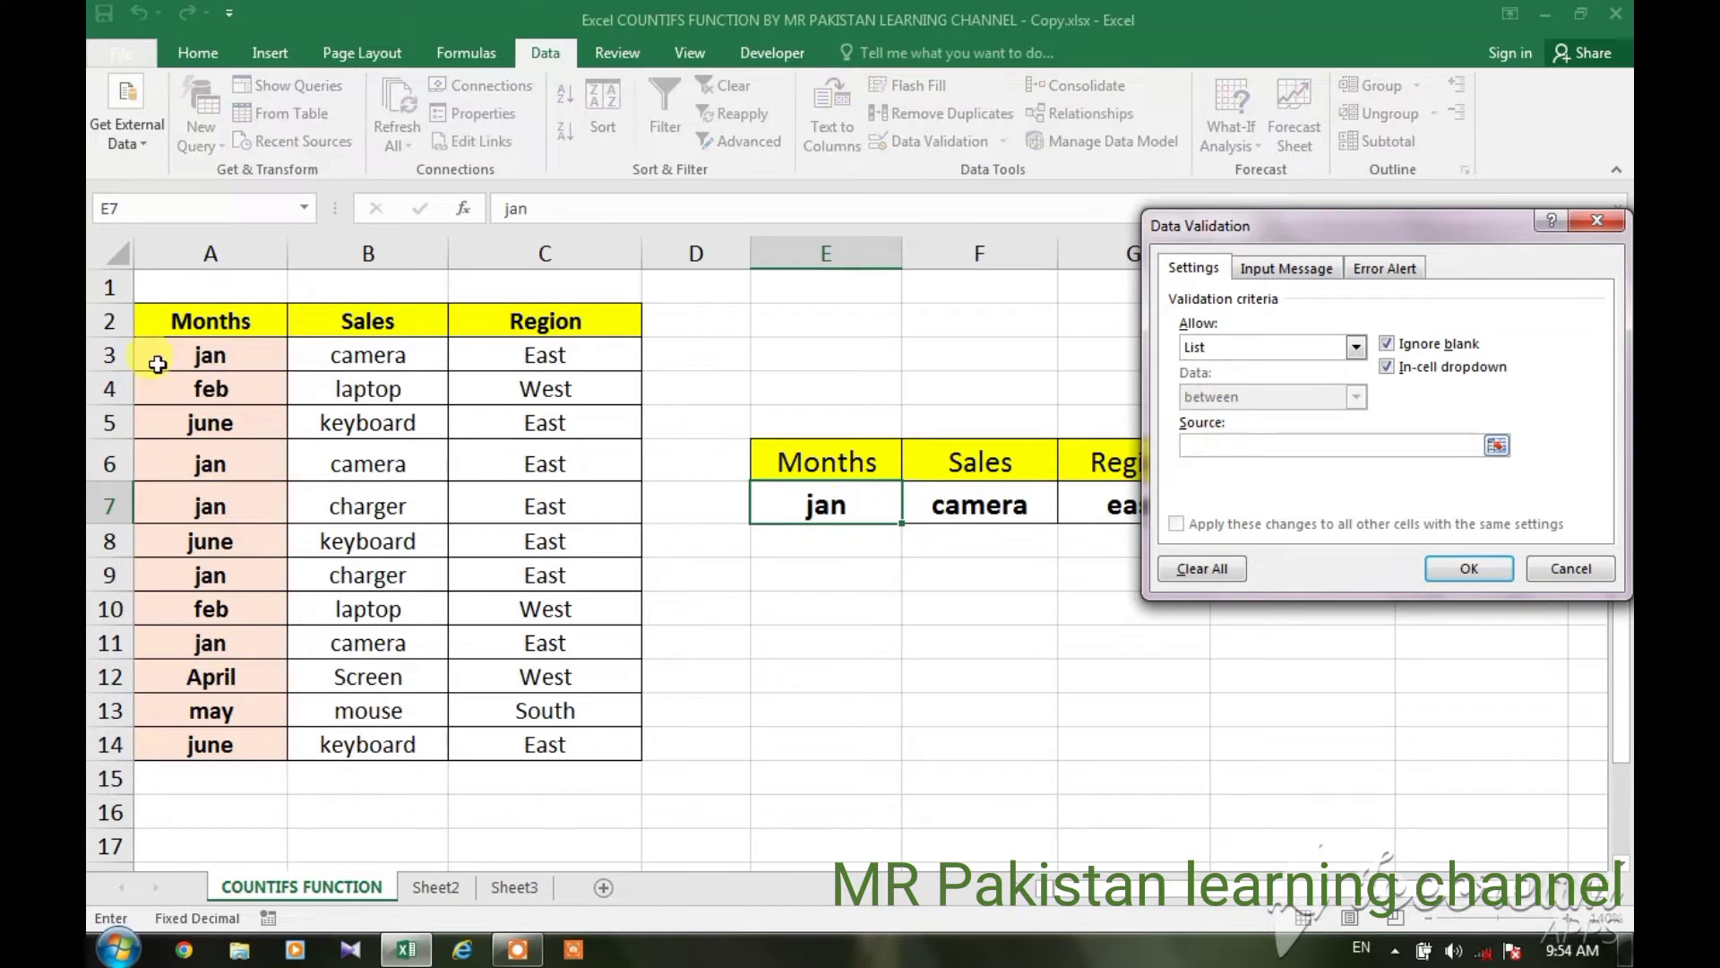
pyautogui.moveTo(166, 366); pyautogui.dragTo(235, 735)
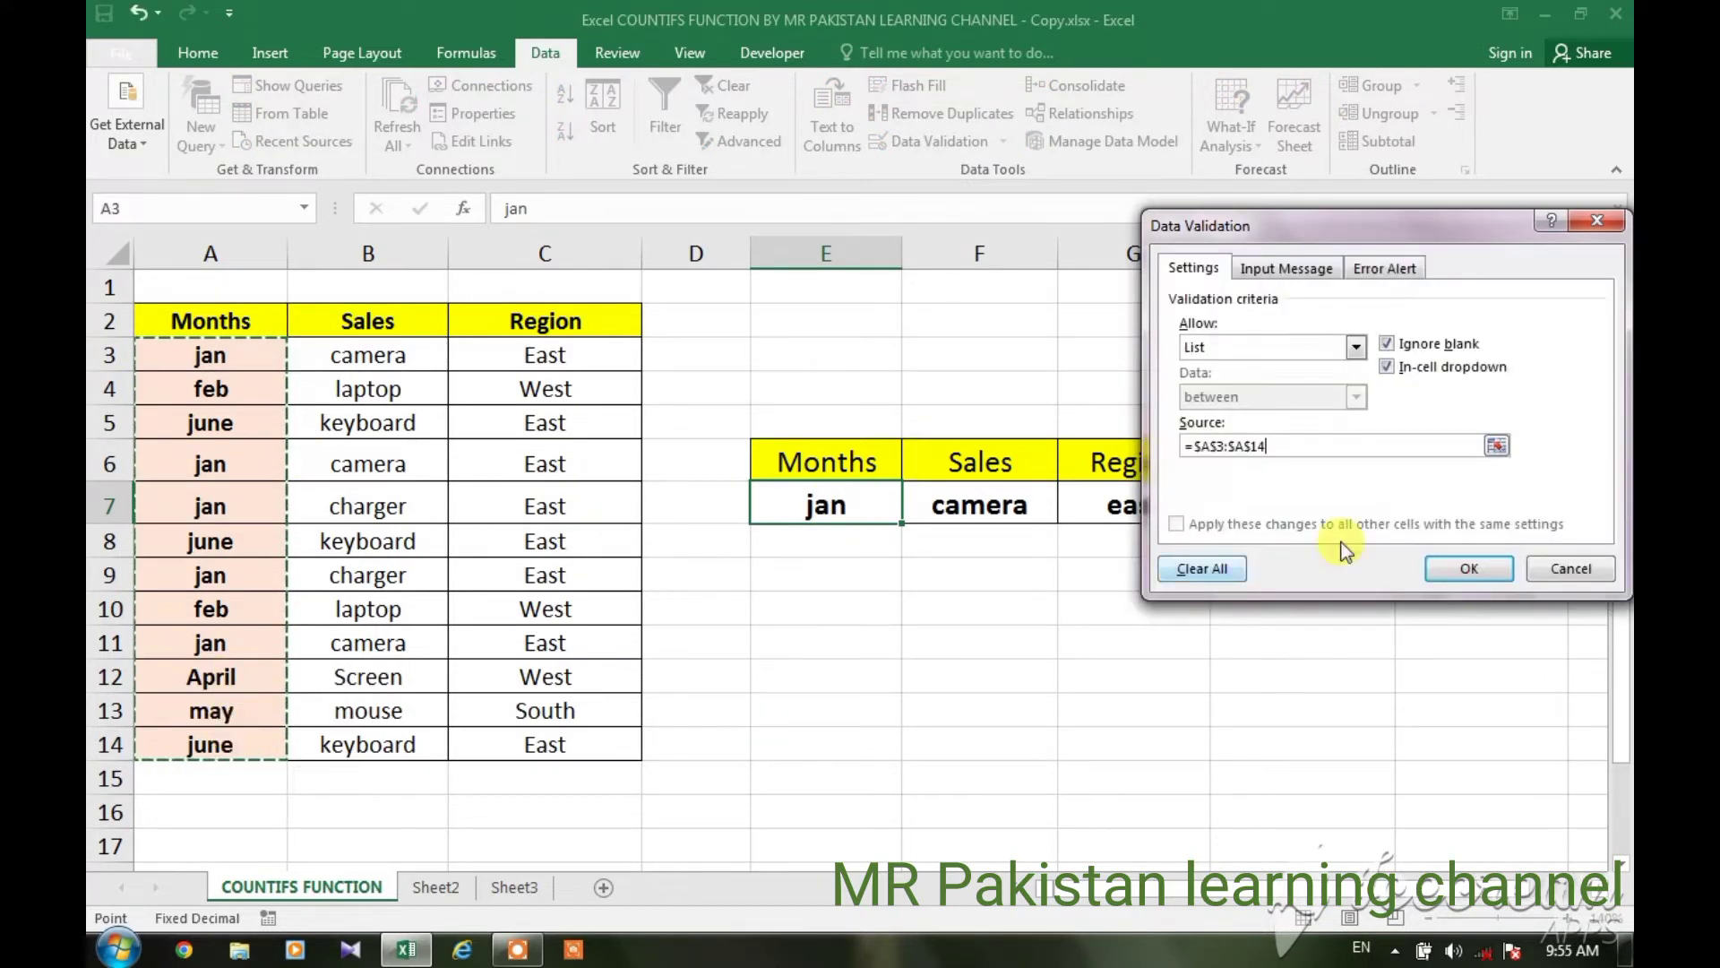
pyautogui.click(1445, 566)
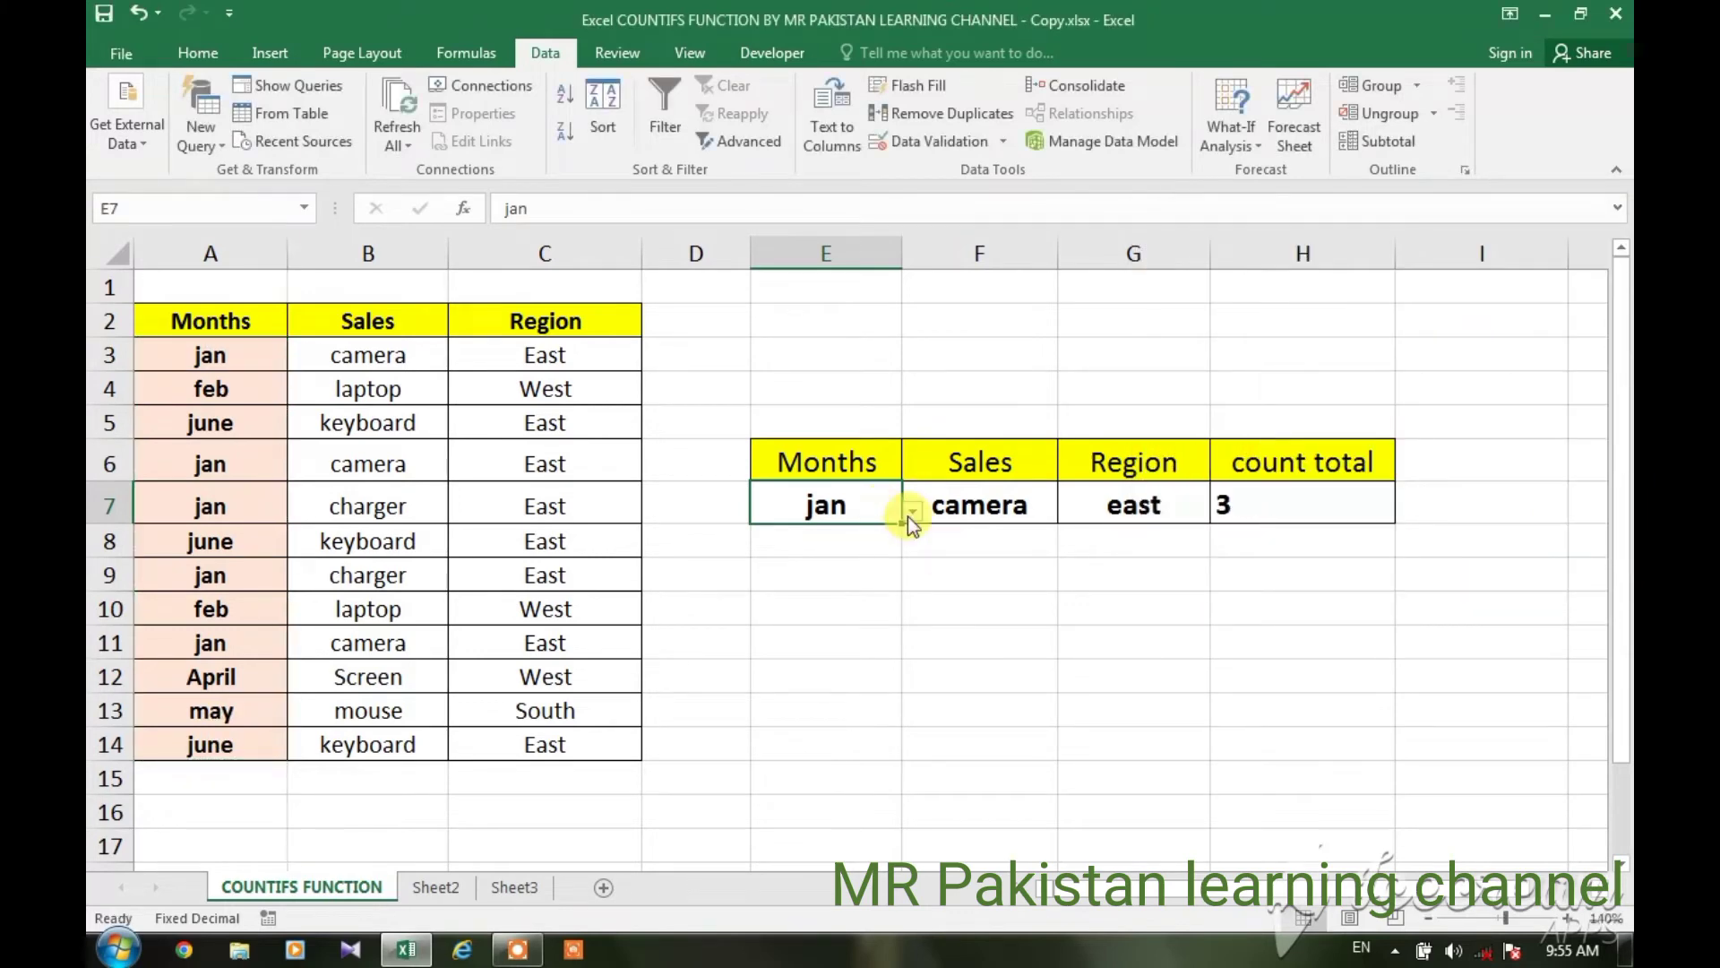
# Step: Add a List data validation to the Sales criterion cell F7 with source =$B$3:$B$14
pyautogui.click(993, 507)
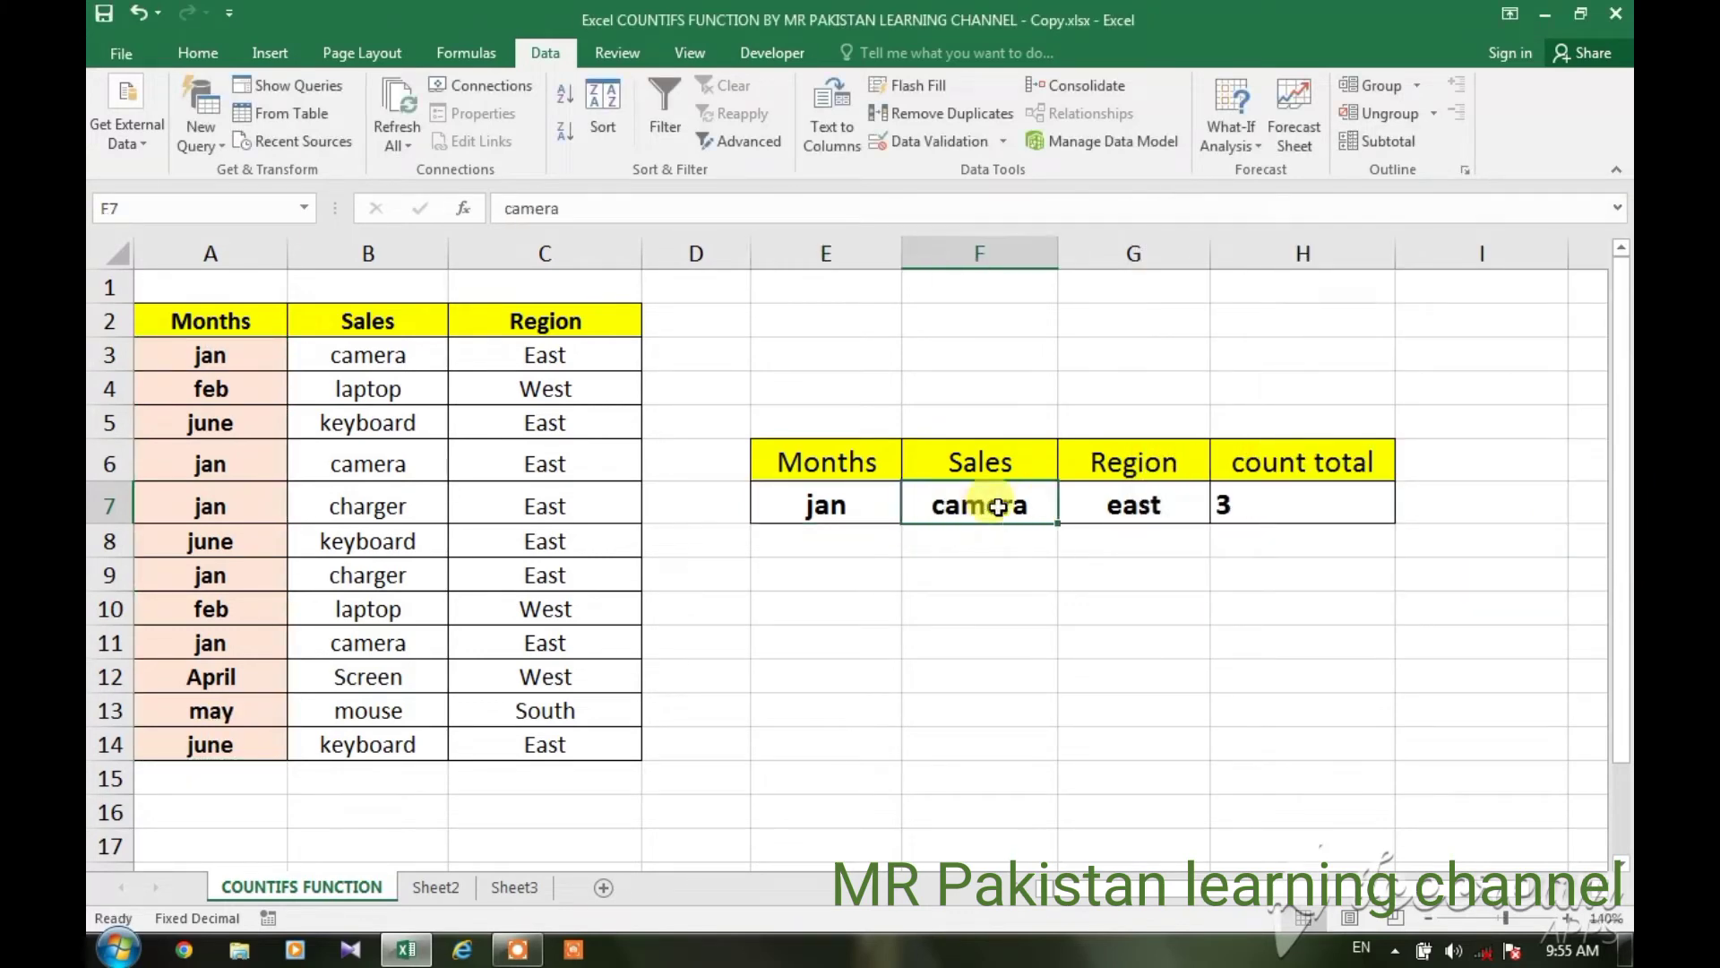
pyautogui.click(934, 144)
pyautogui.click(1206, 348)
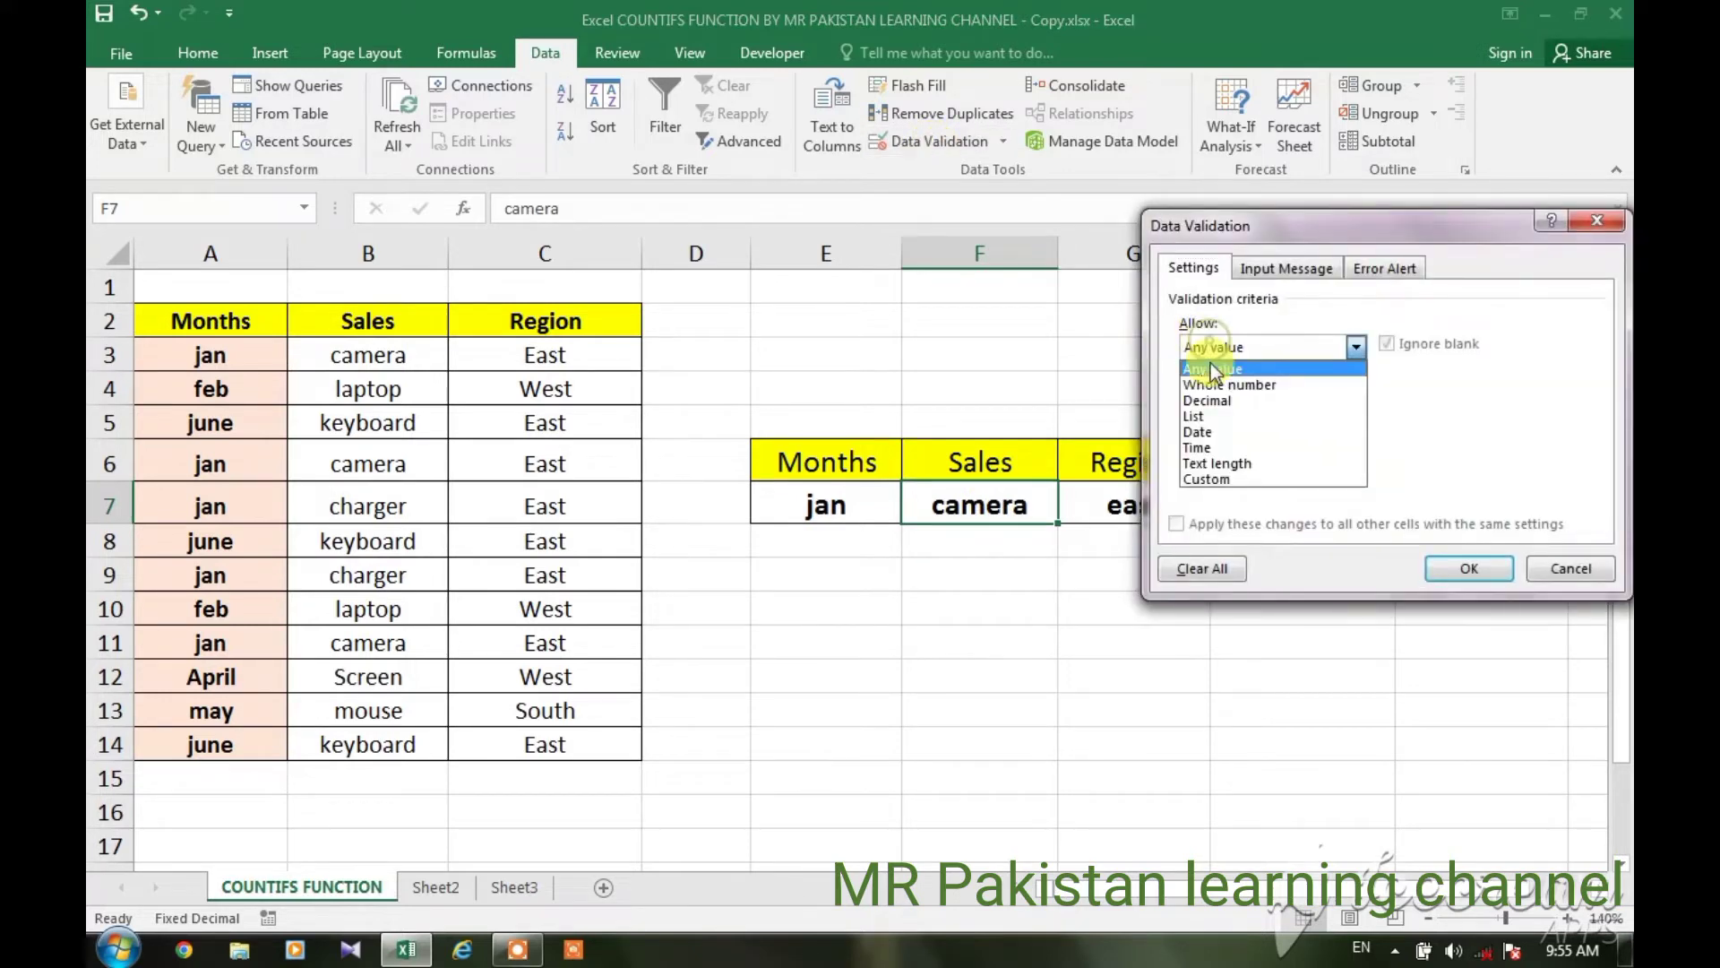
pyautogui.click(1208, 418)
pyautogui.click(1213, 444)
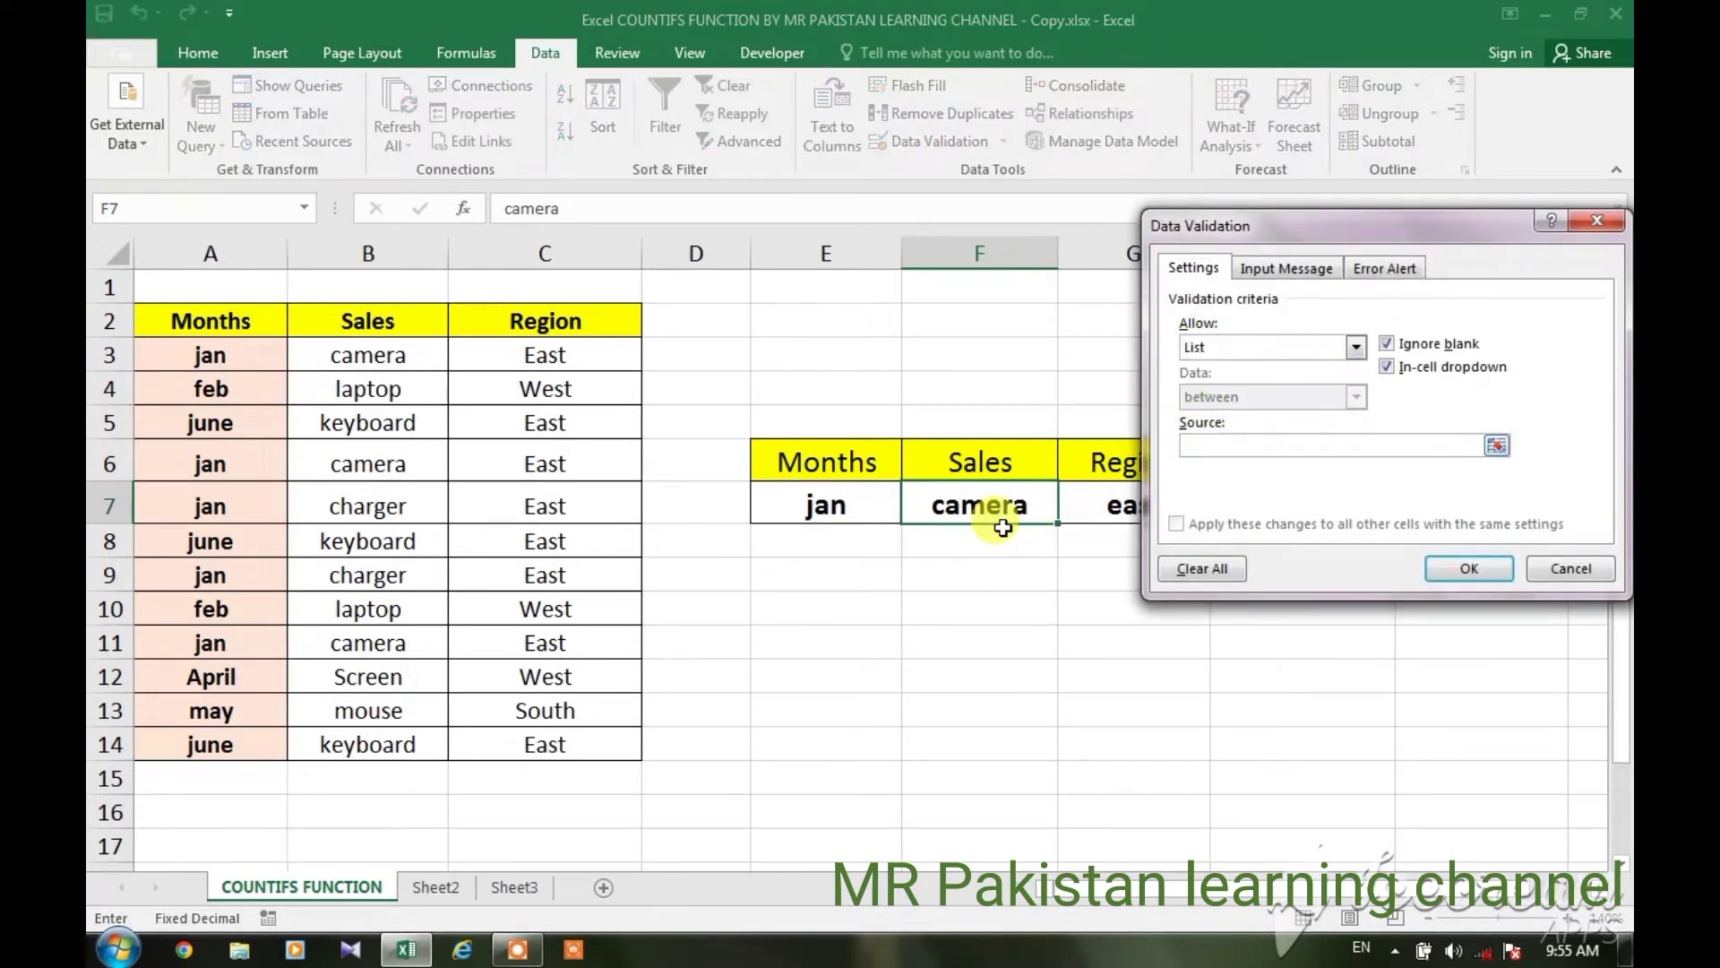
pyautogui.moveTo(409, 352); pyautogui.dragTo(397, 746)
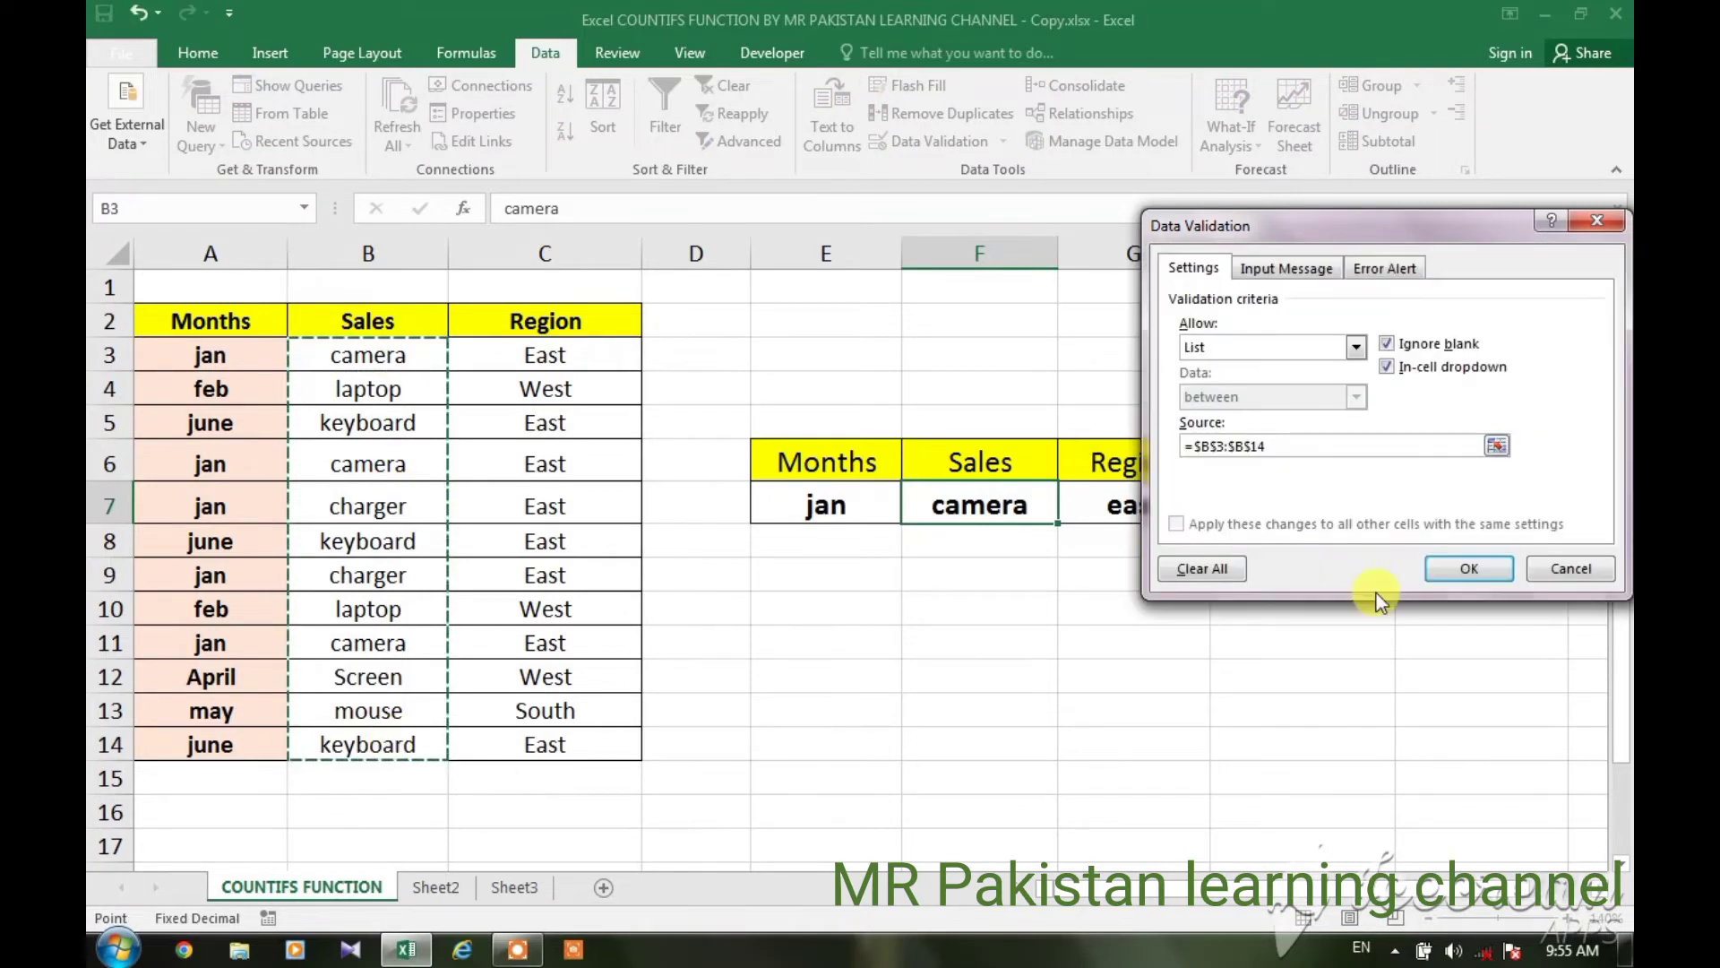
pyautogui.click(1469, 567)
# Step: Add a List data validation to the Region criterion cell G7 with source =$C$3:$C$14
pyautogui.click(1131, 514)
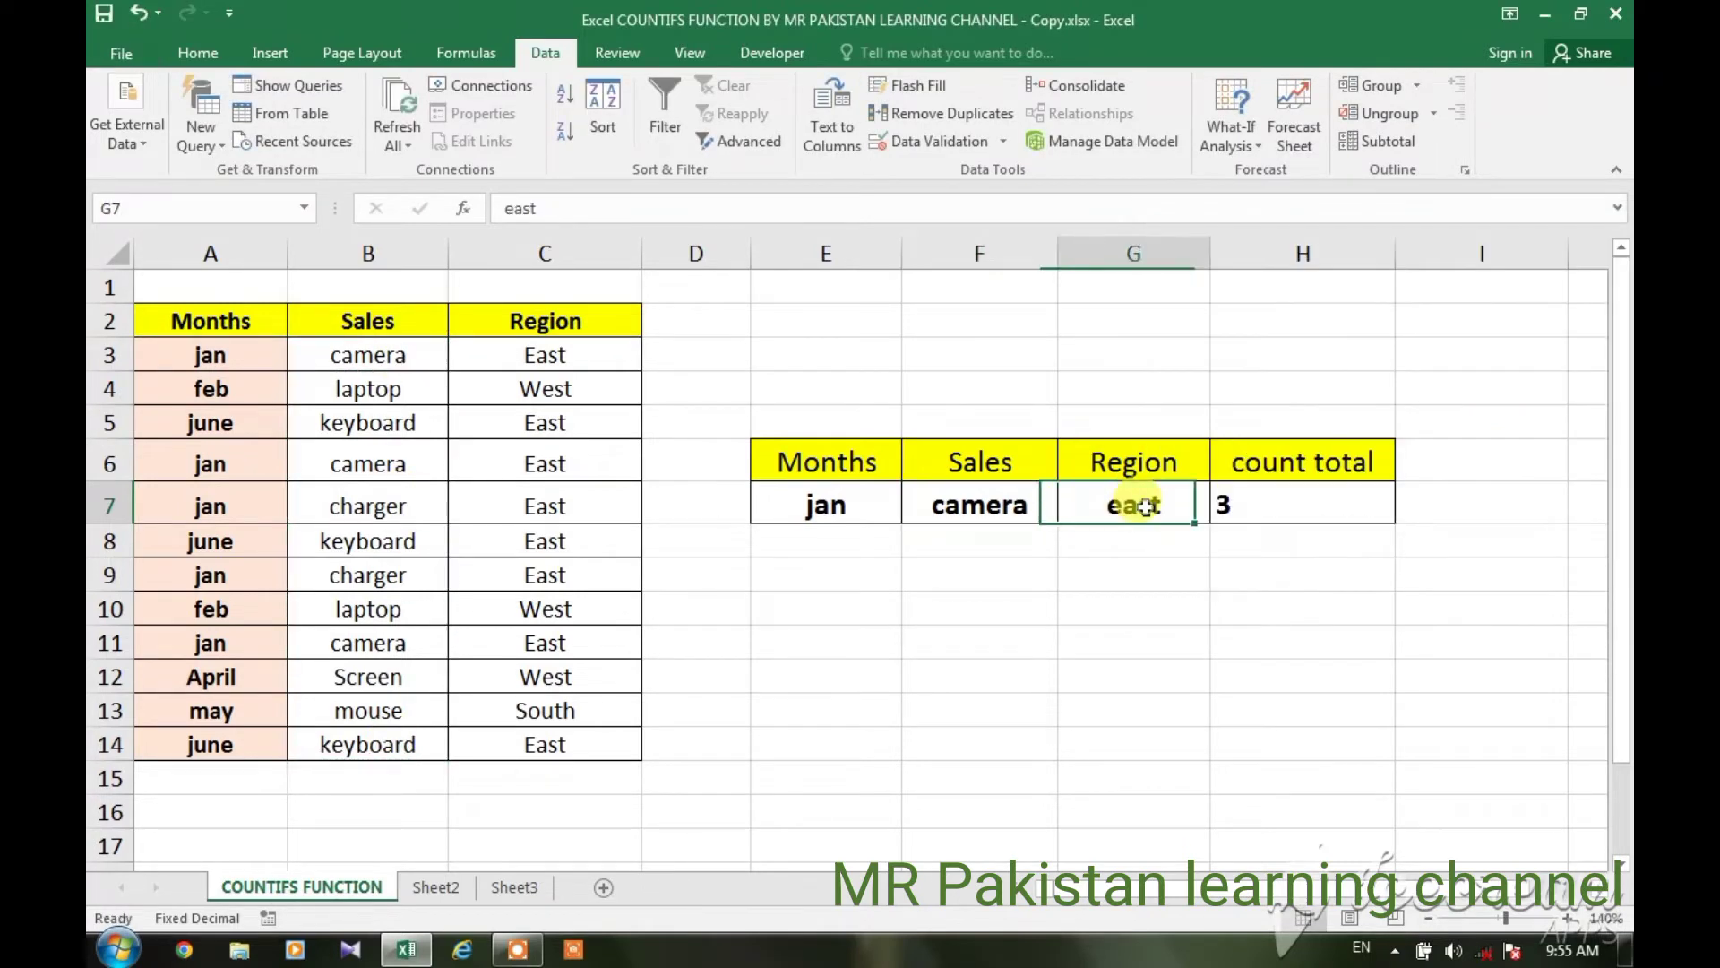
pyautogui.click(951, 152)
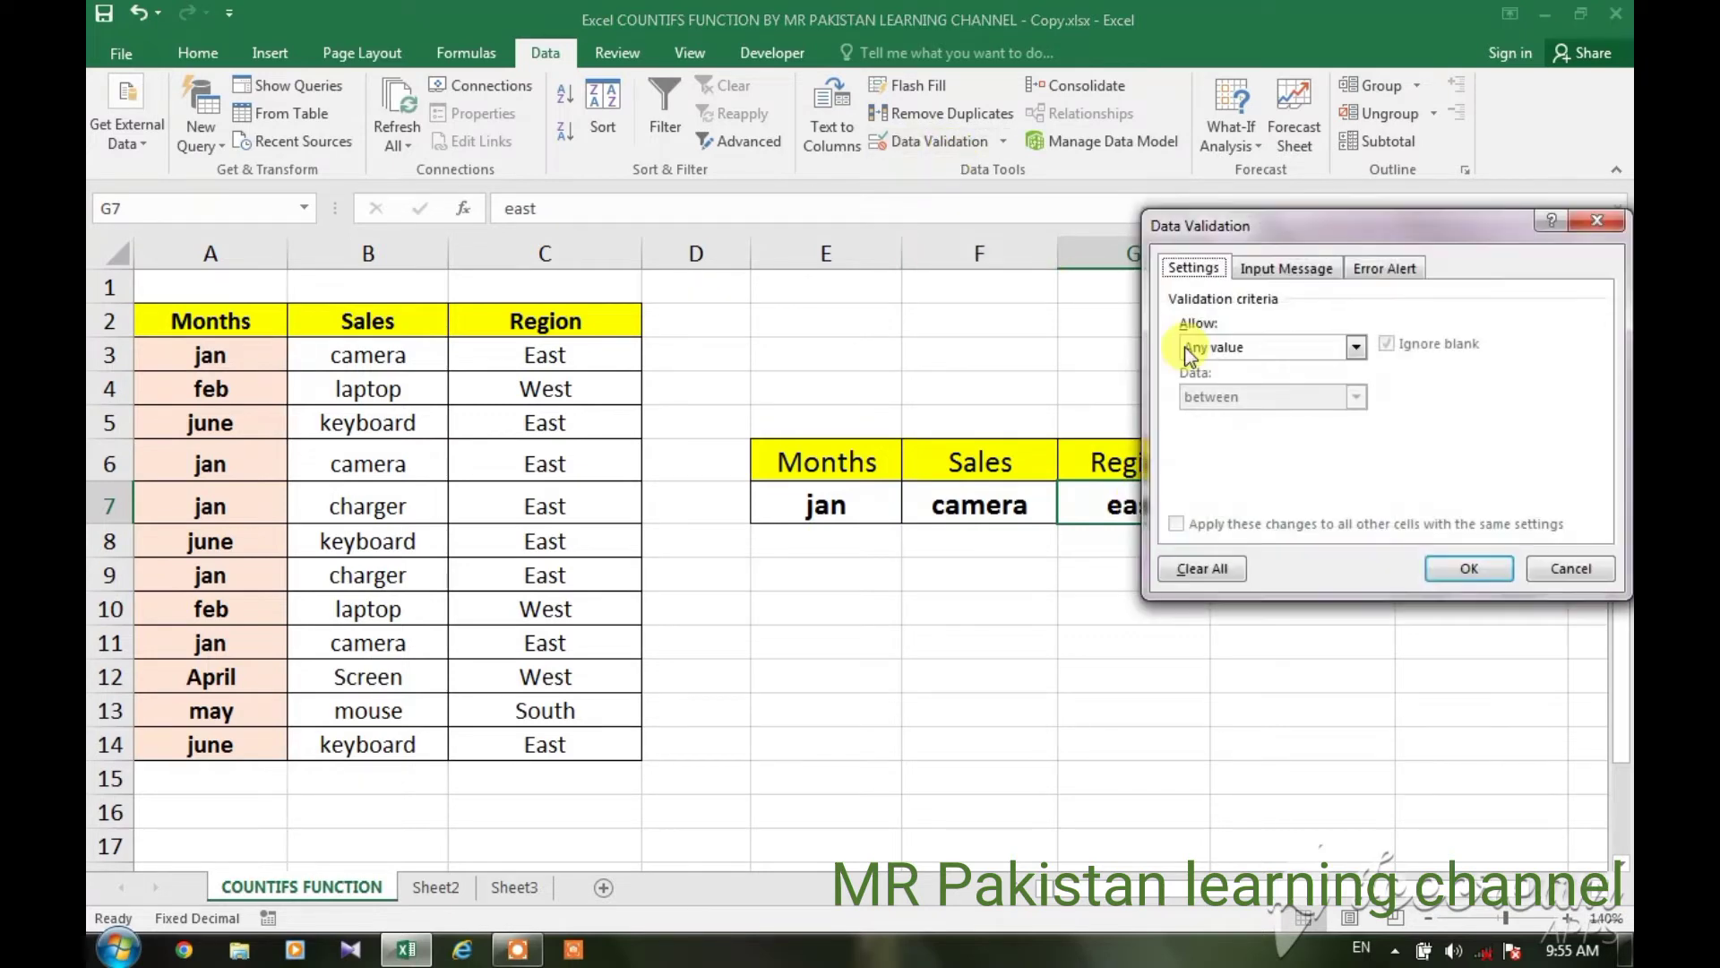
pyautogui.click(1236, 355)
pyautogui.click(1195, 419)
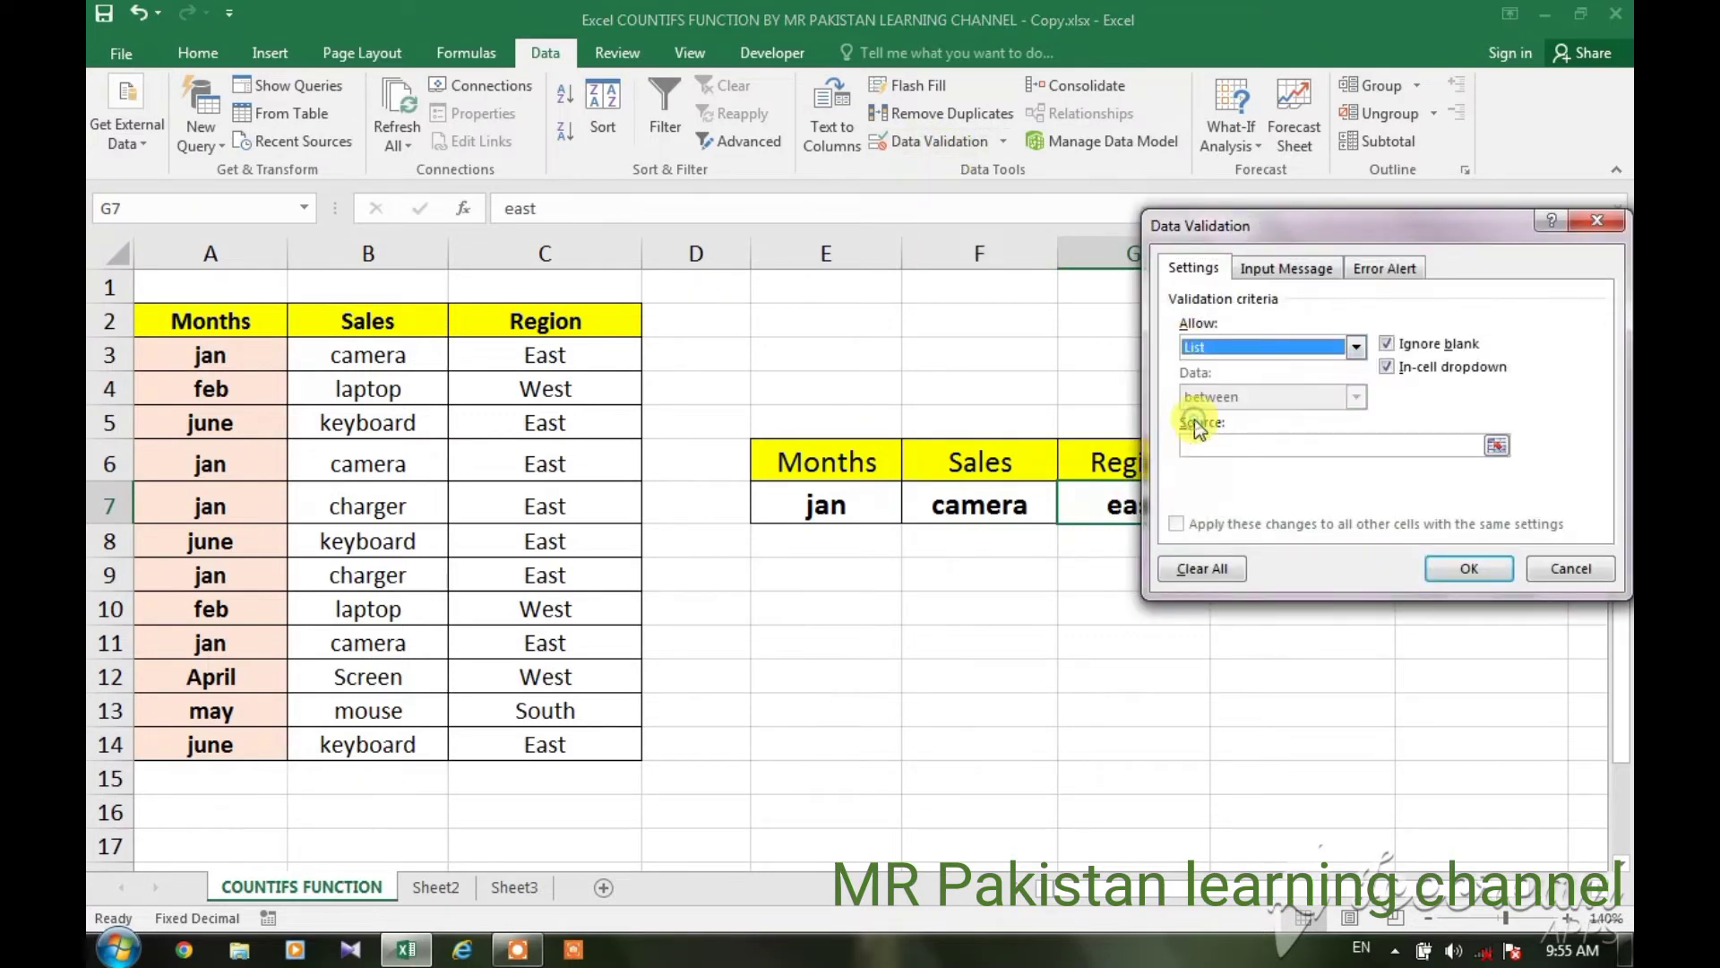
pyautogui.click(1219, 441)
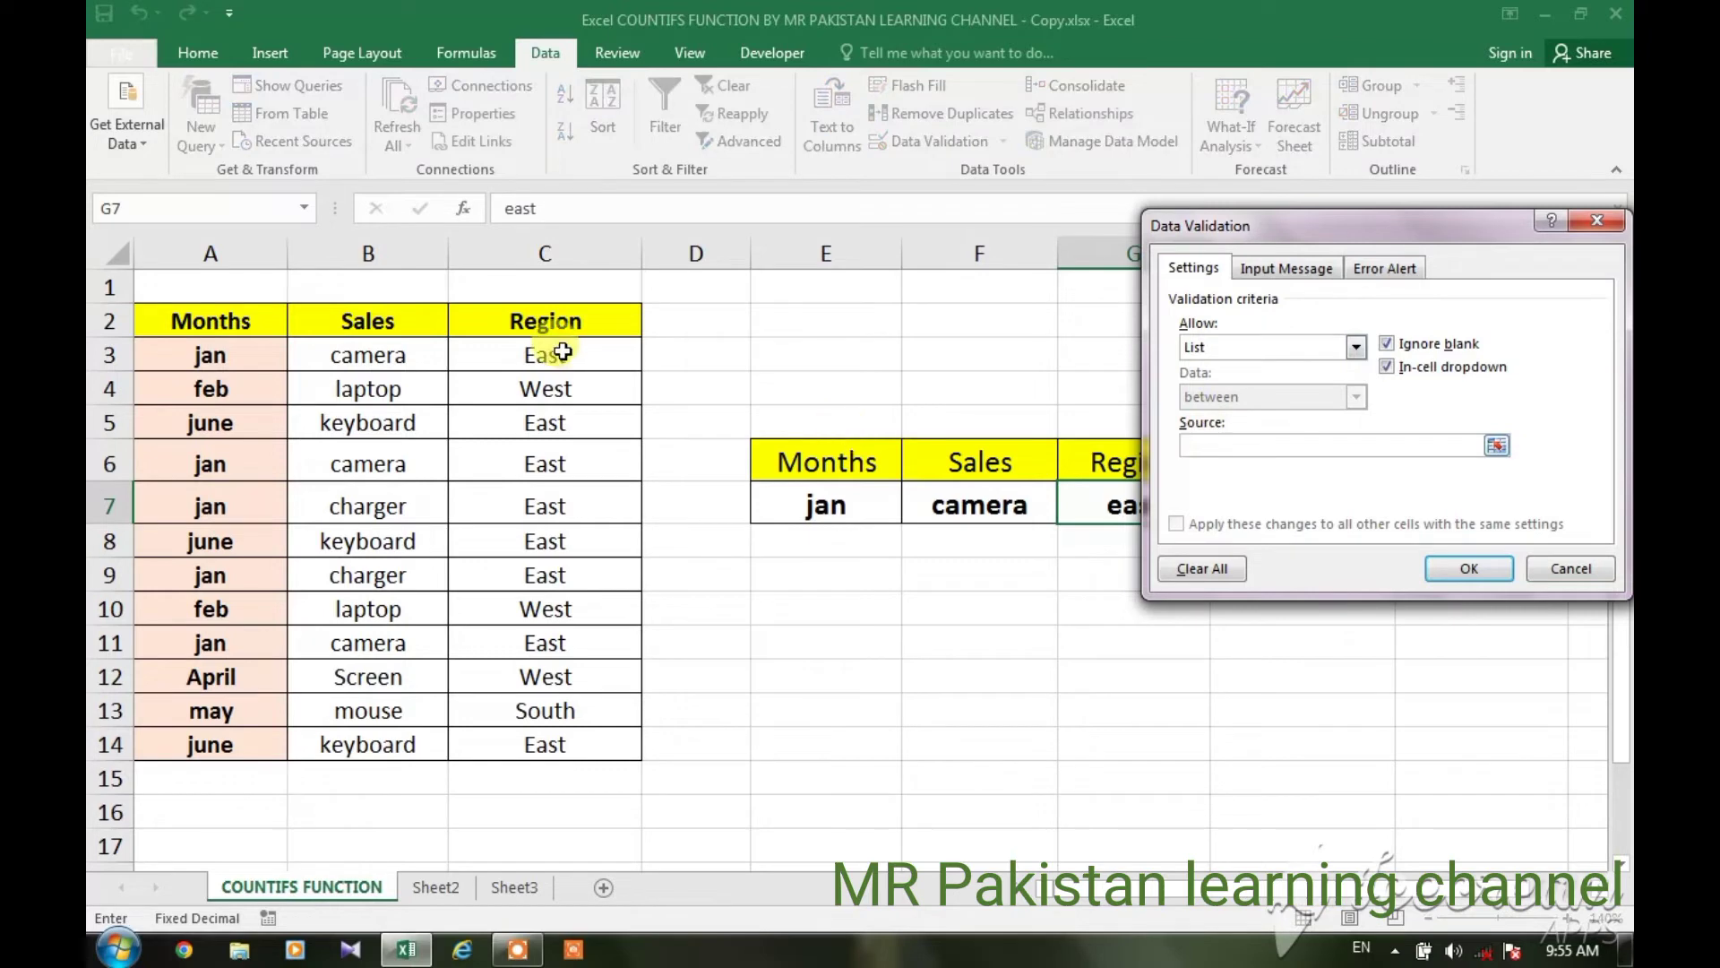
pyautogui.moveTo(565, 348); pyautogui.dragTo(561, 744)
pyautogui.click(1466, 566)
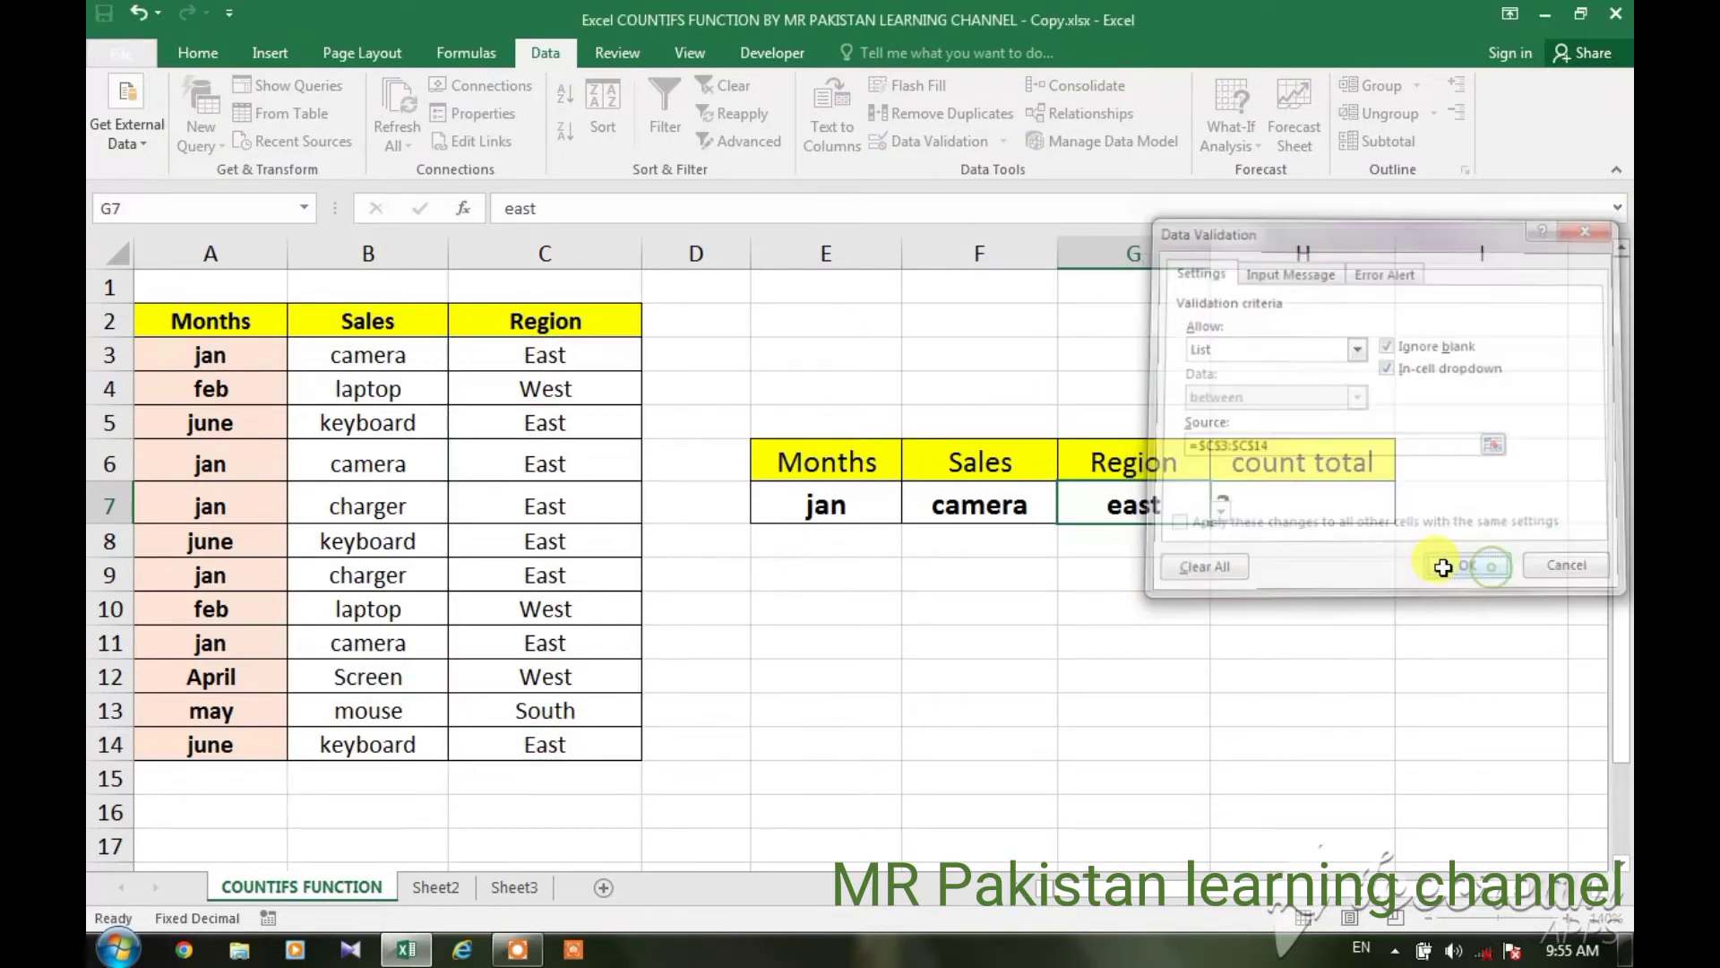
# Step: Choose june for the Months criterion in E7 and keyboard for the Sales criterion in F7 from their drop-down lists
pyautogui.click(826, 502)
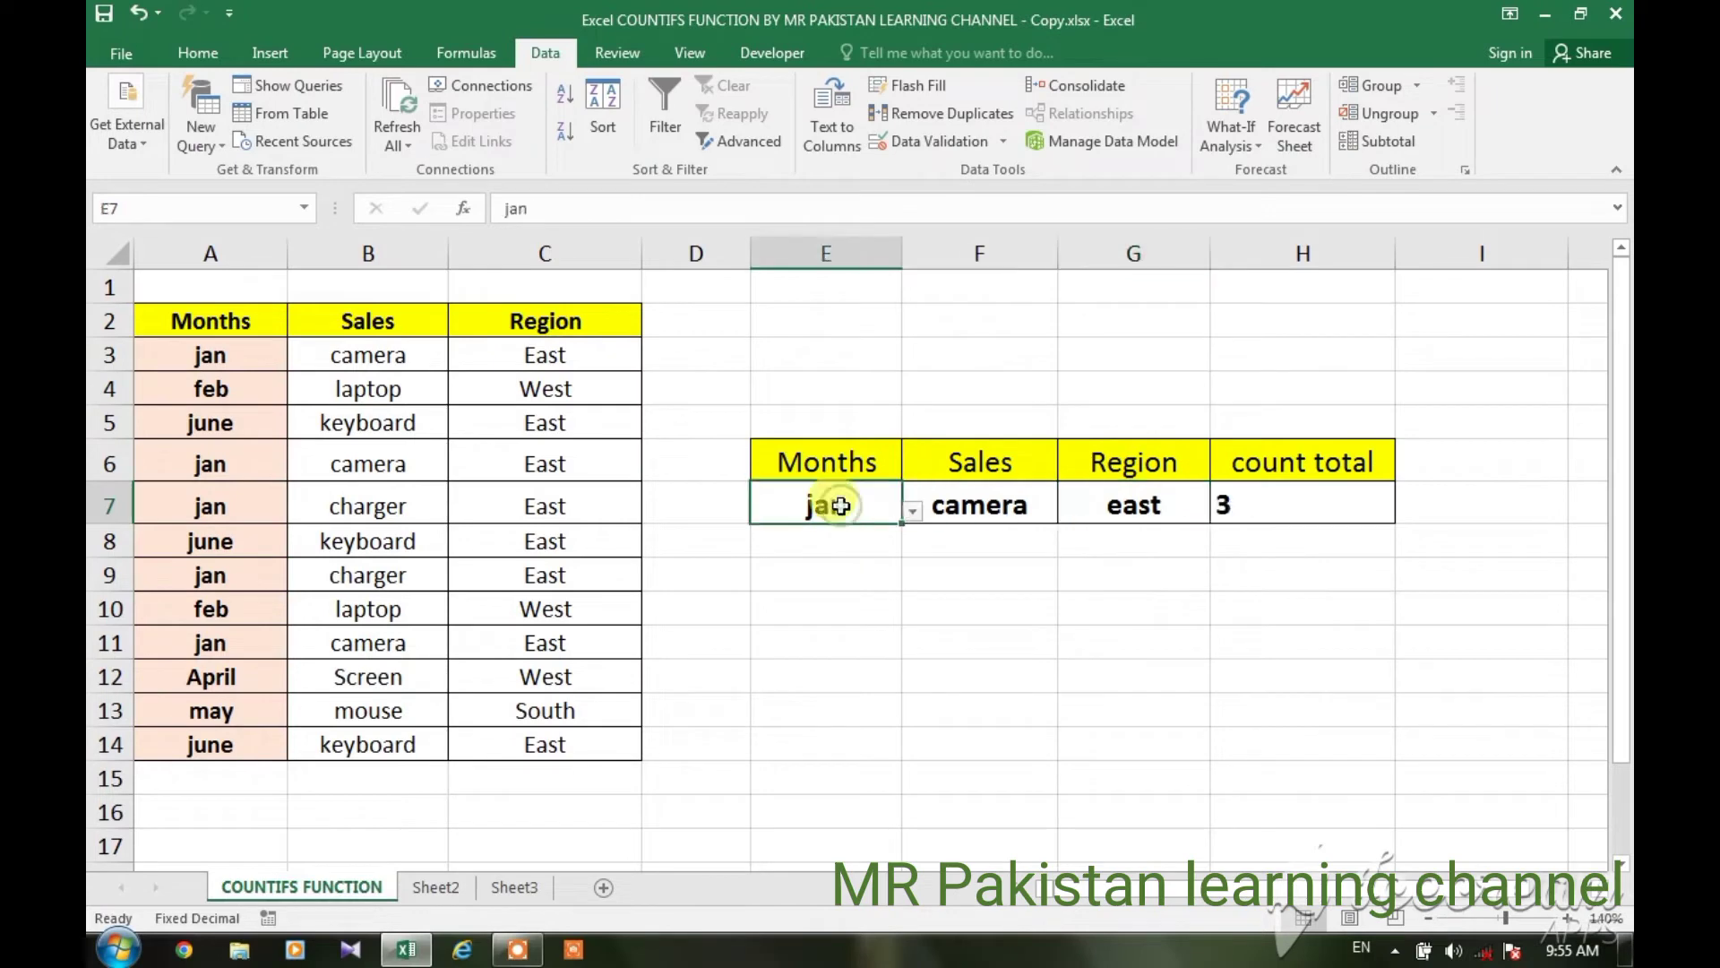
pyautogui.click(973, 506)
pyautogui.click(1136, 504)
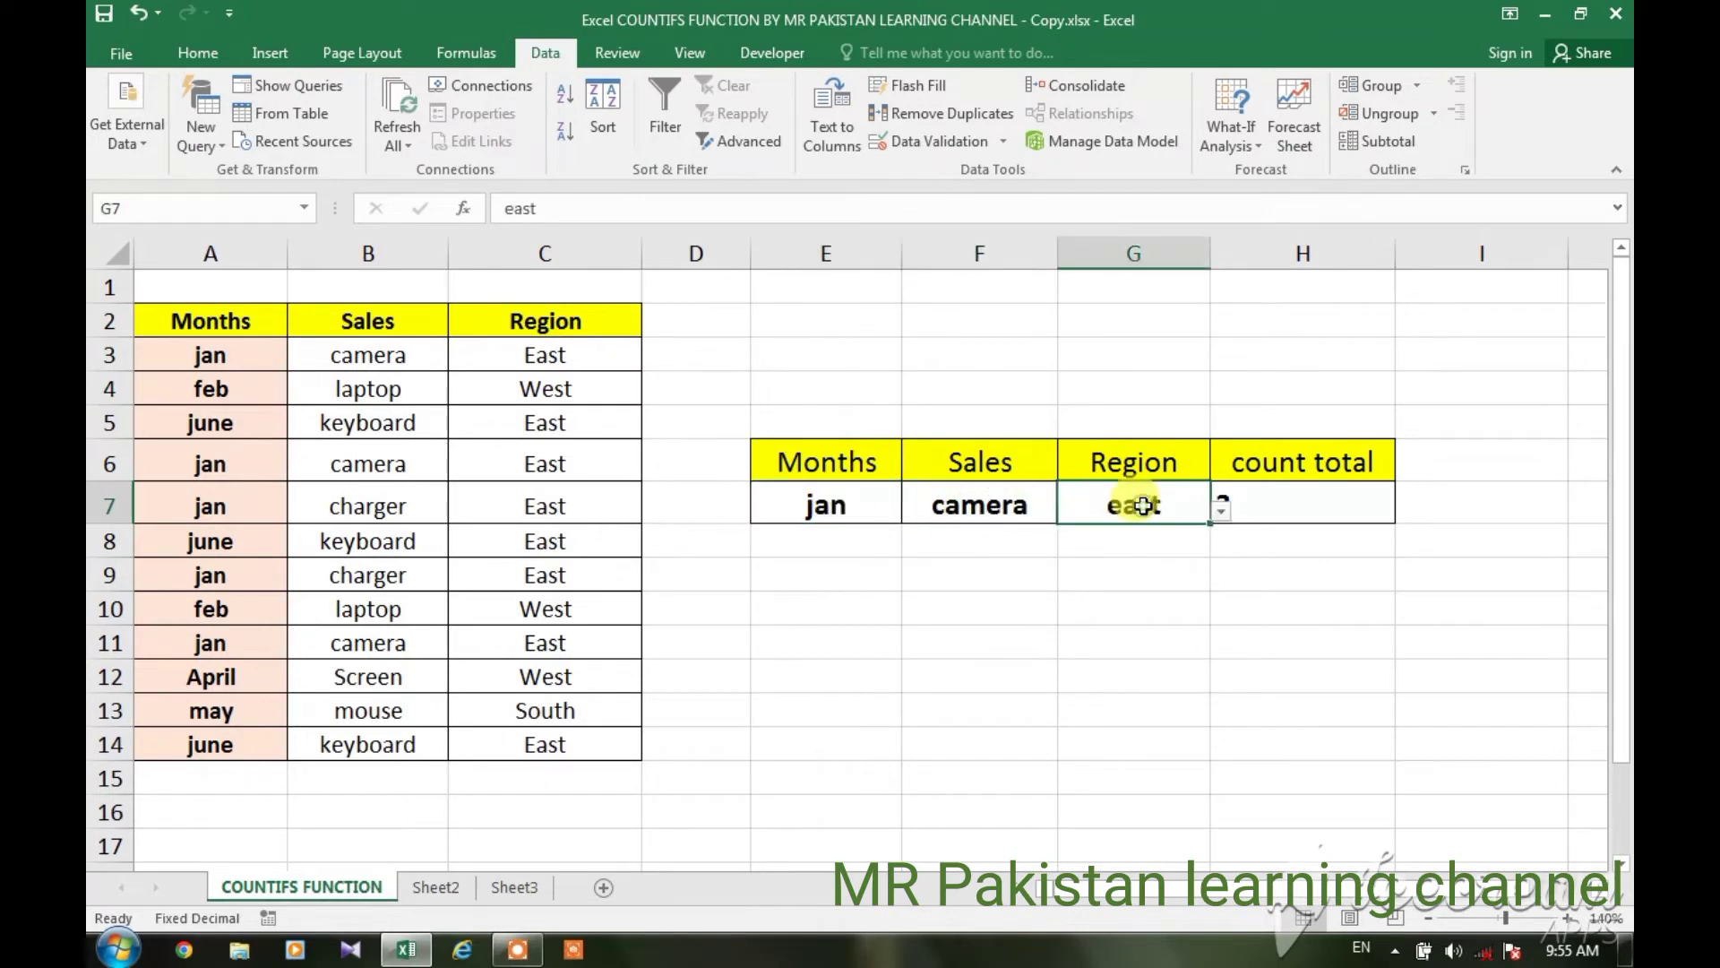
pyautogui.click(879, 506)
pyautogui.click(913, 510)
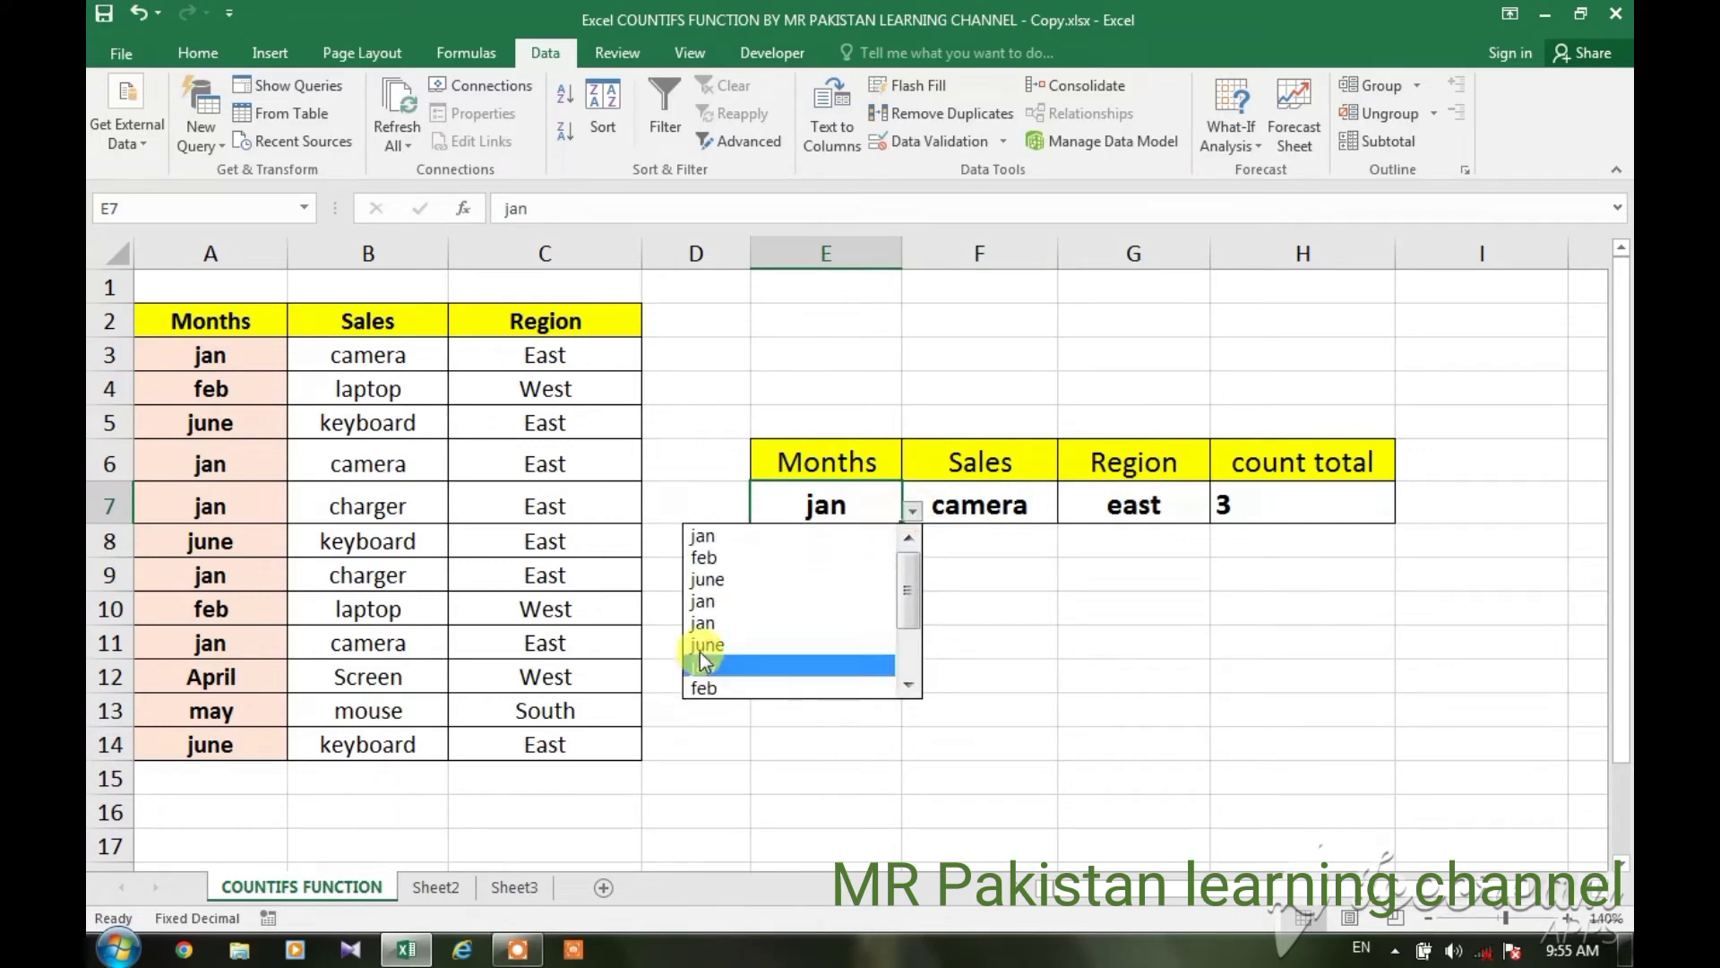
pyautogui.click(701, 643)
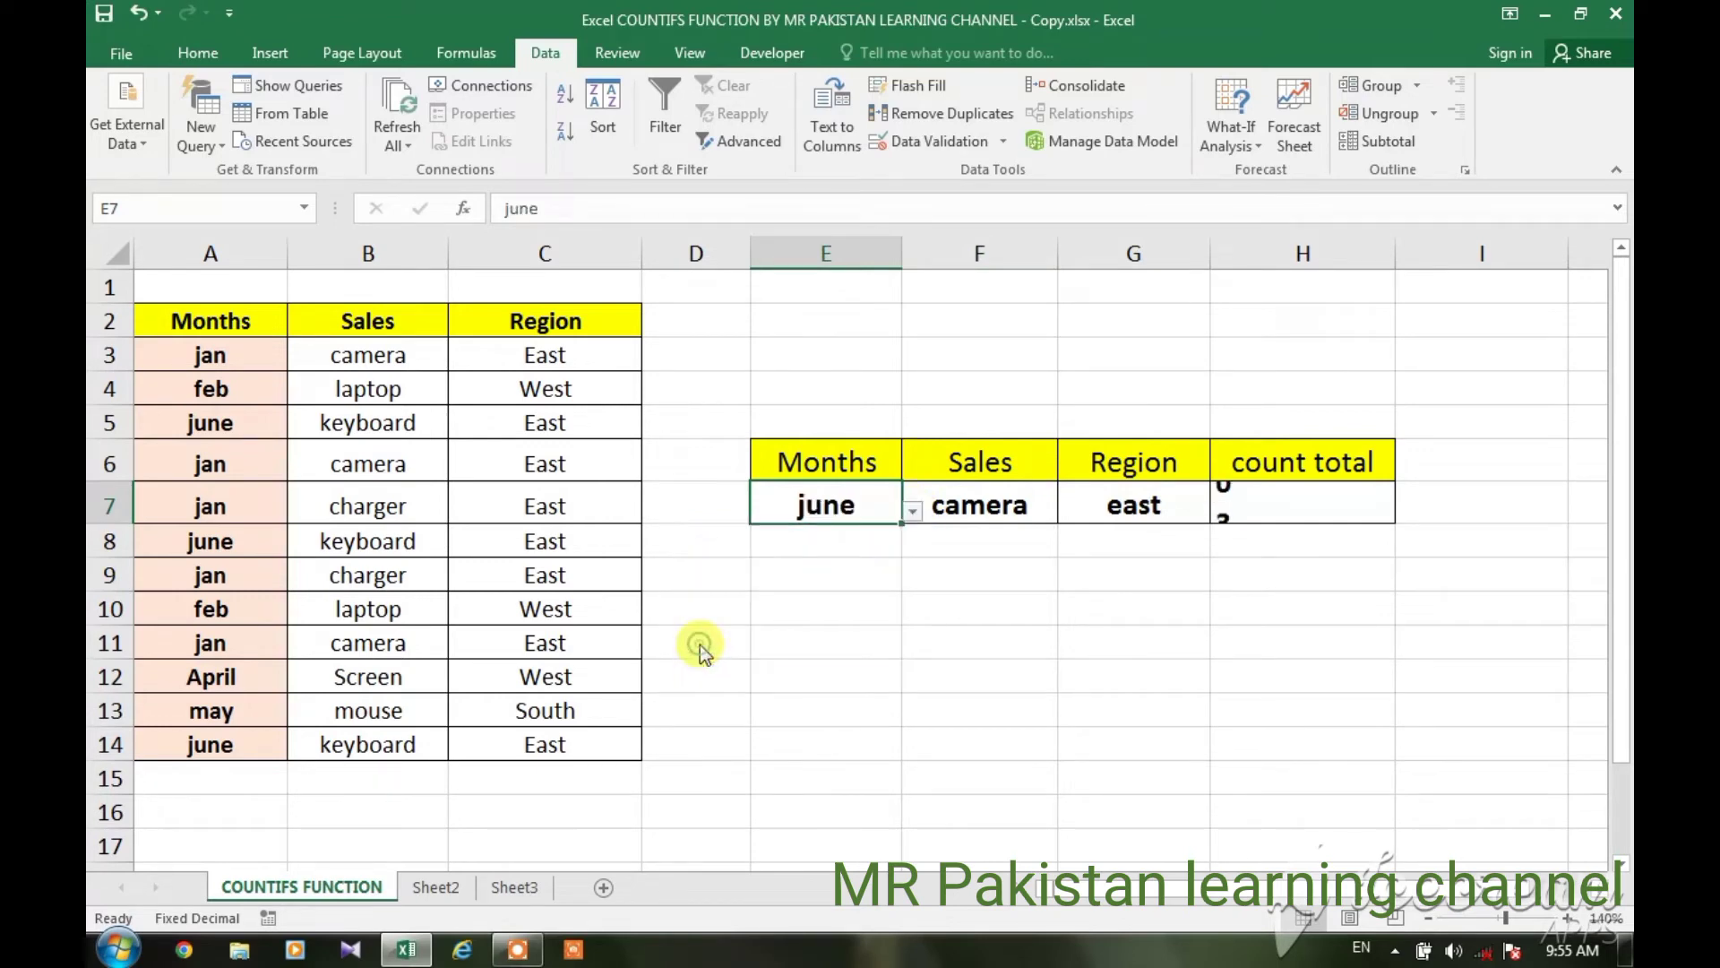
pyautogui.click(989, 510)
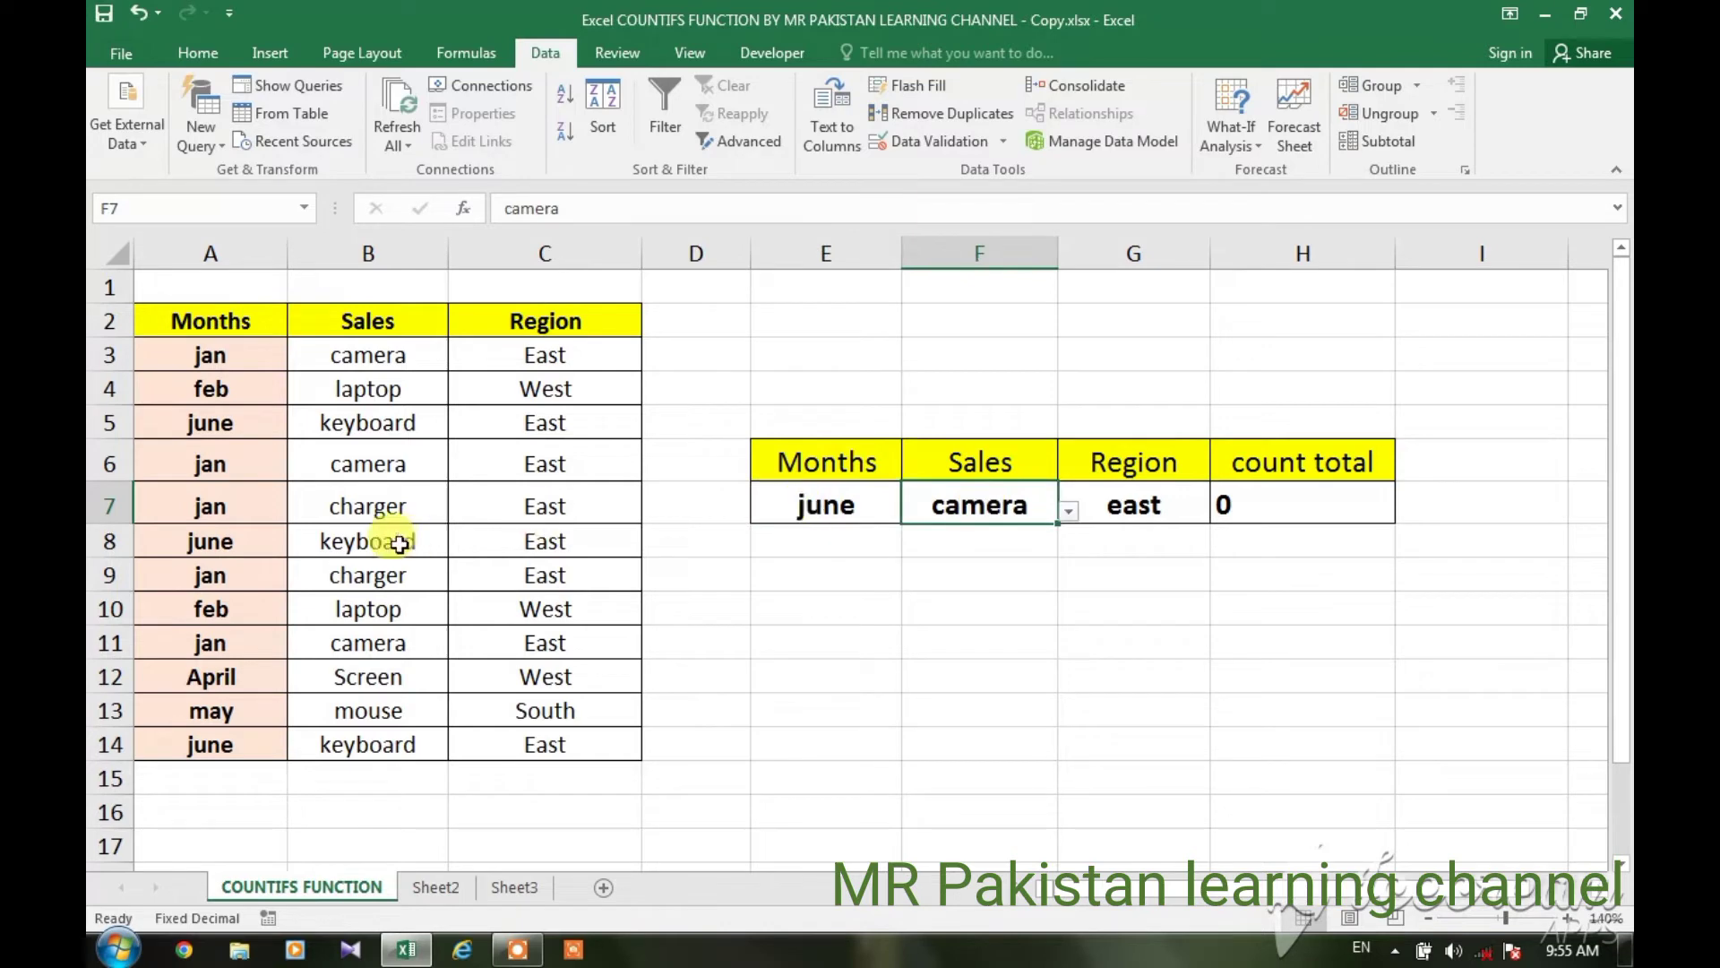
pyautogui.click(1068, 510)
pyautogui.click(911, 578)
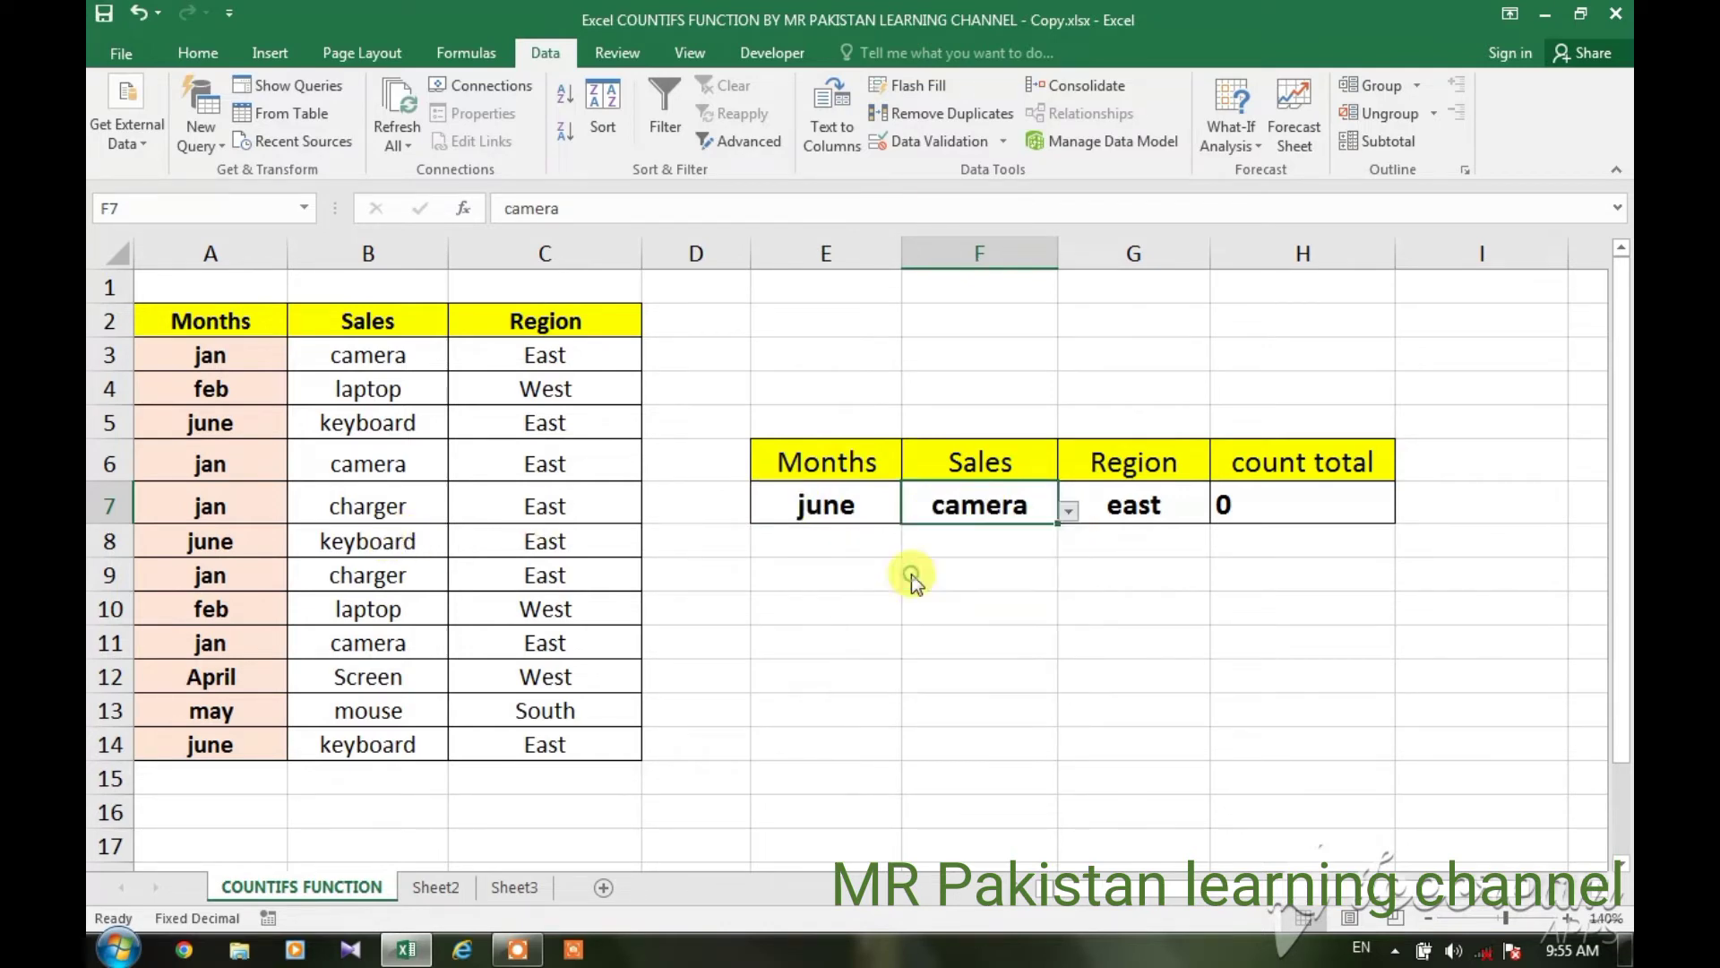
# Step: Check the count total in H7 against the june, keyboard, East rows of the data table
pyautogui.click(1136, 504)
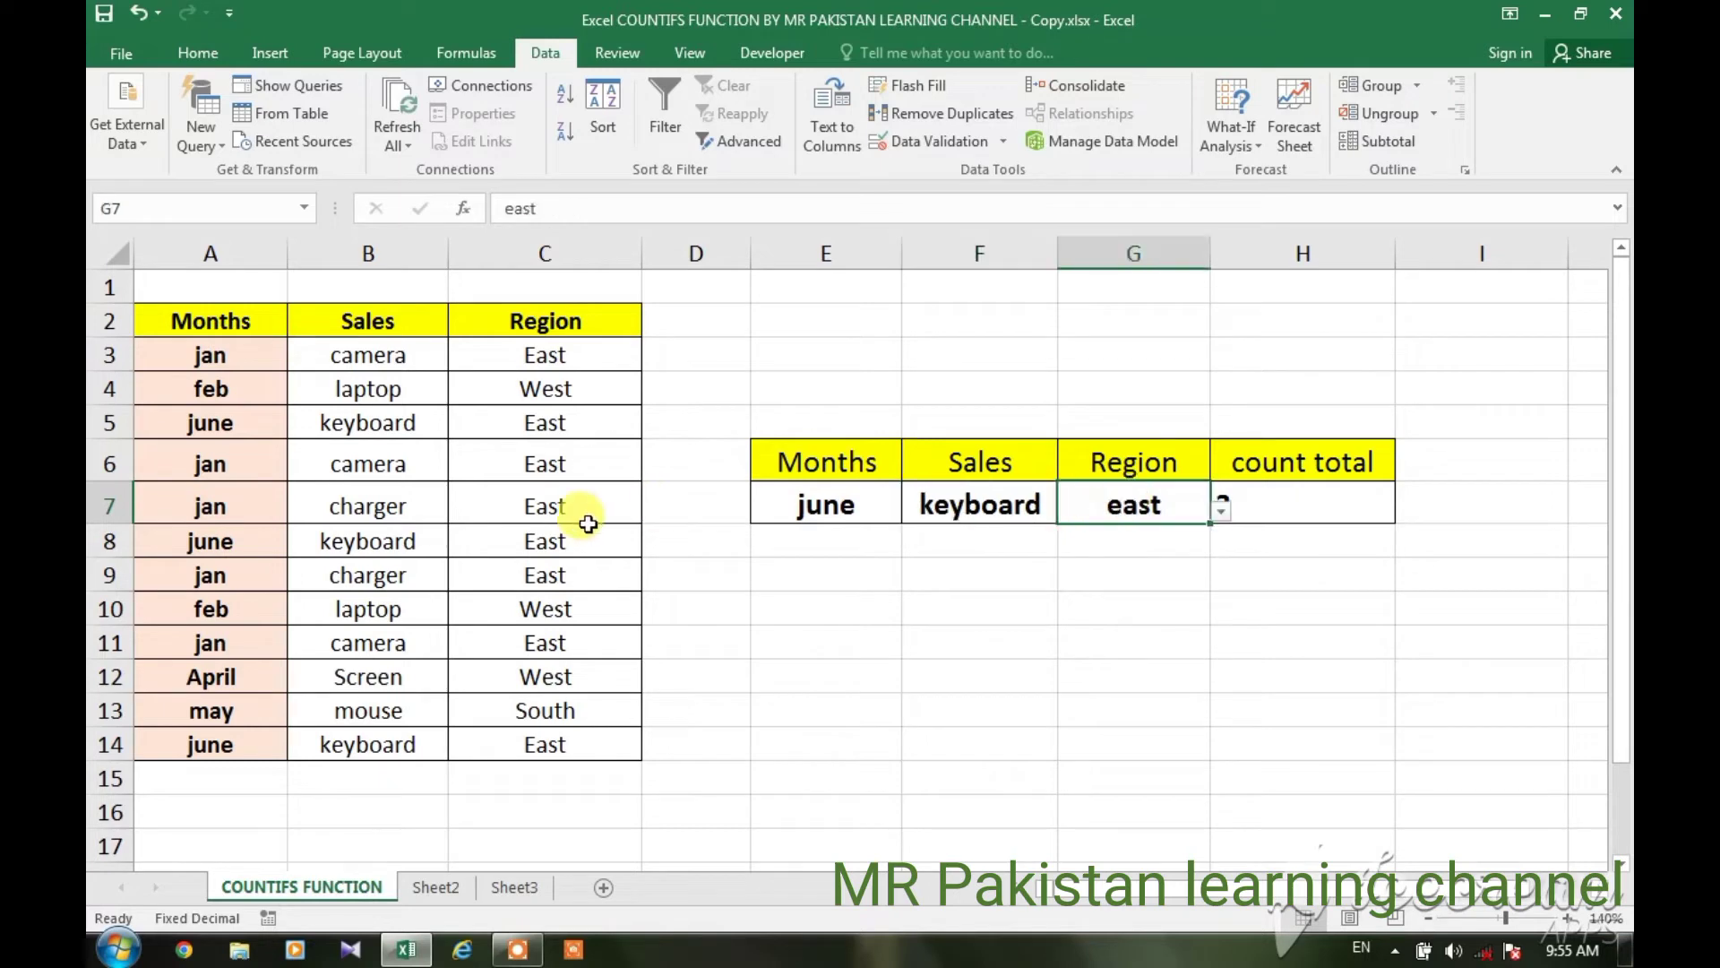
pyautogui.click(1071, 679)
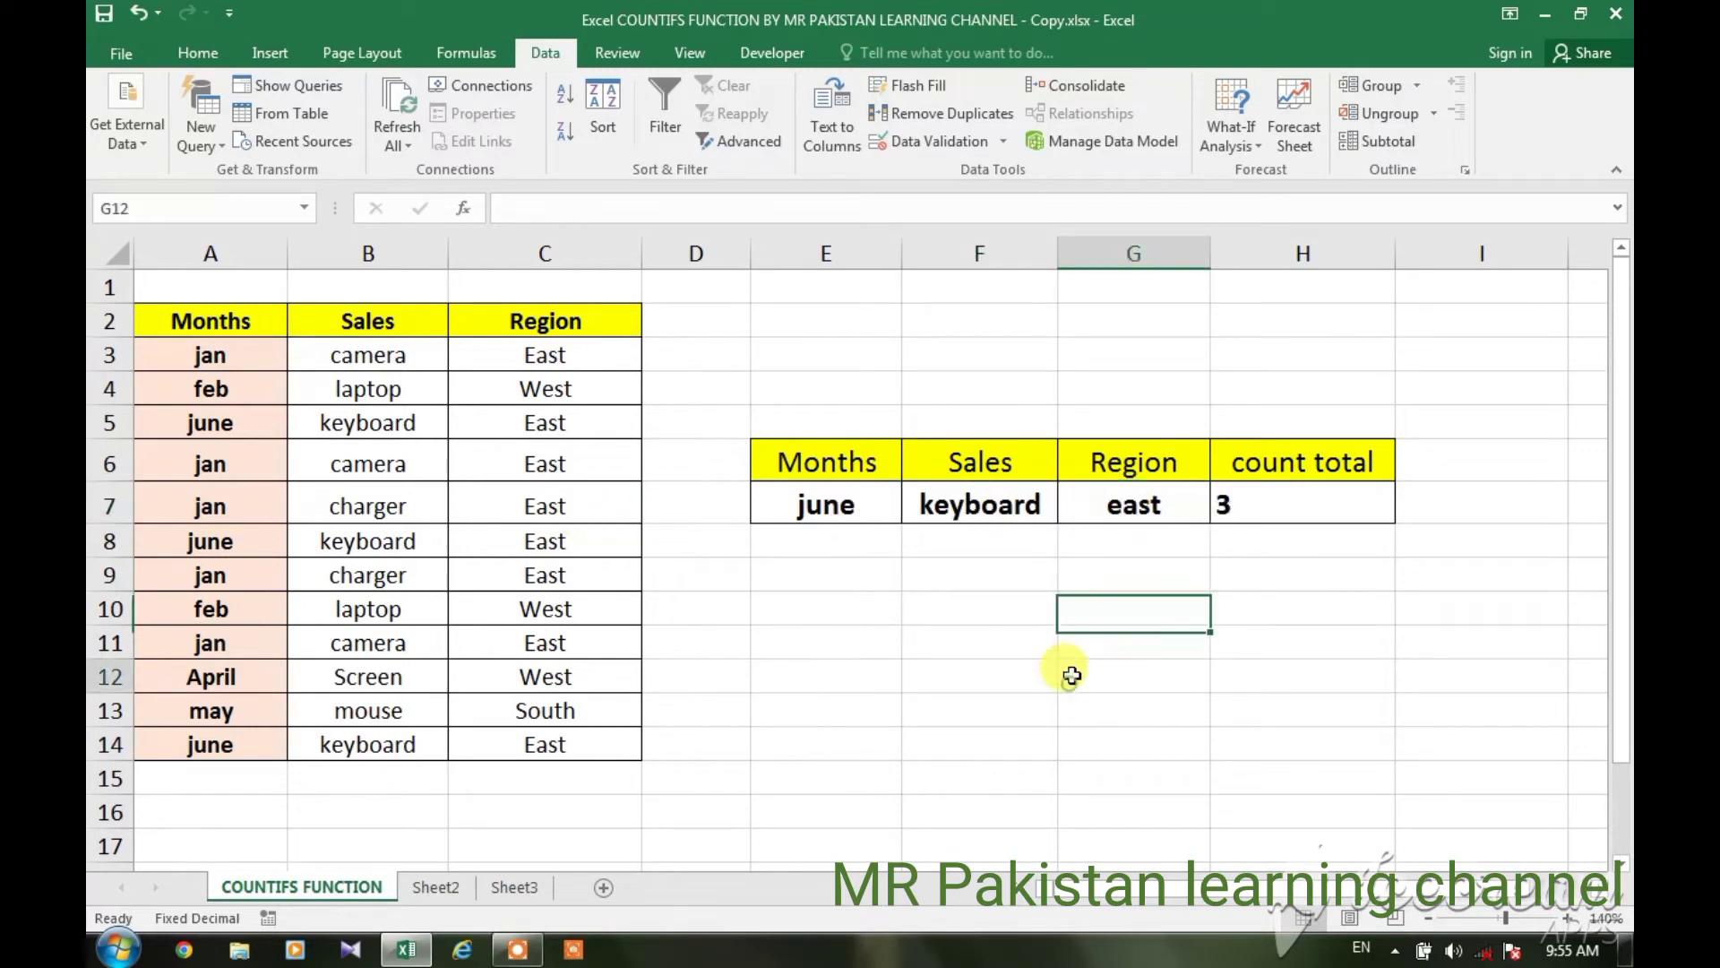
pyautogui.click(1262, 511)
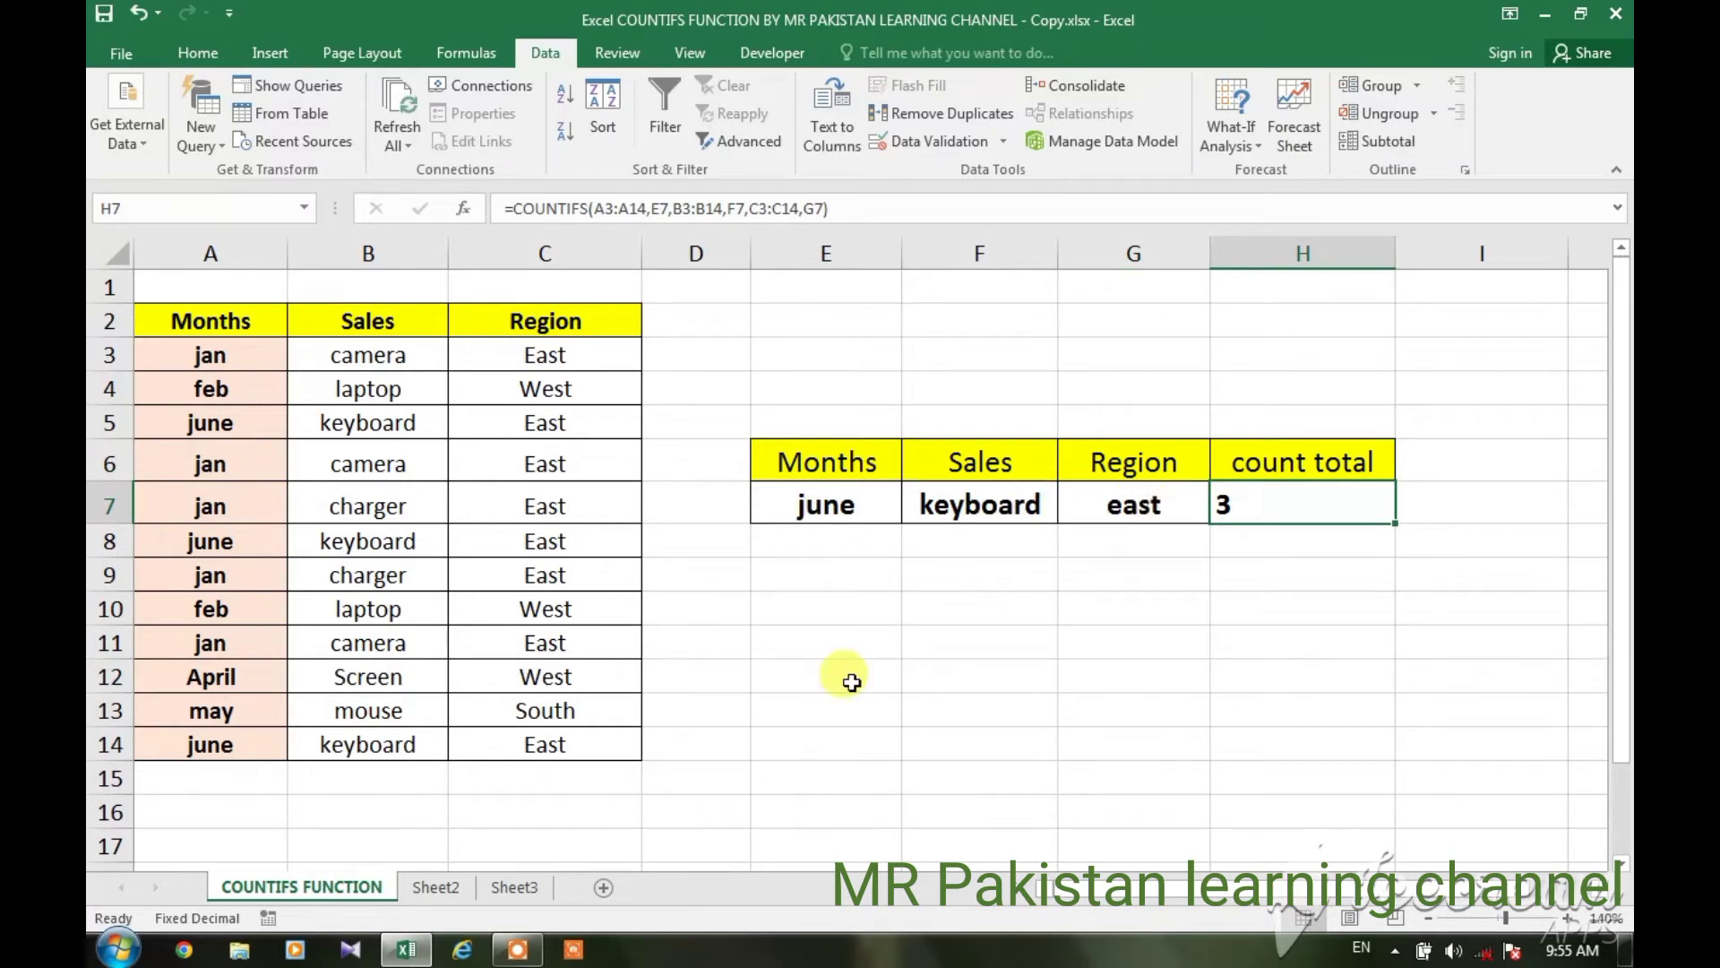
pyautogui.moveTo(180, 426); pyautogui.dragTo(498, 412)
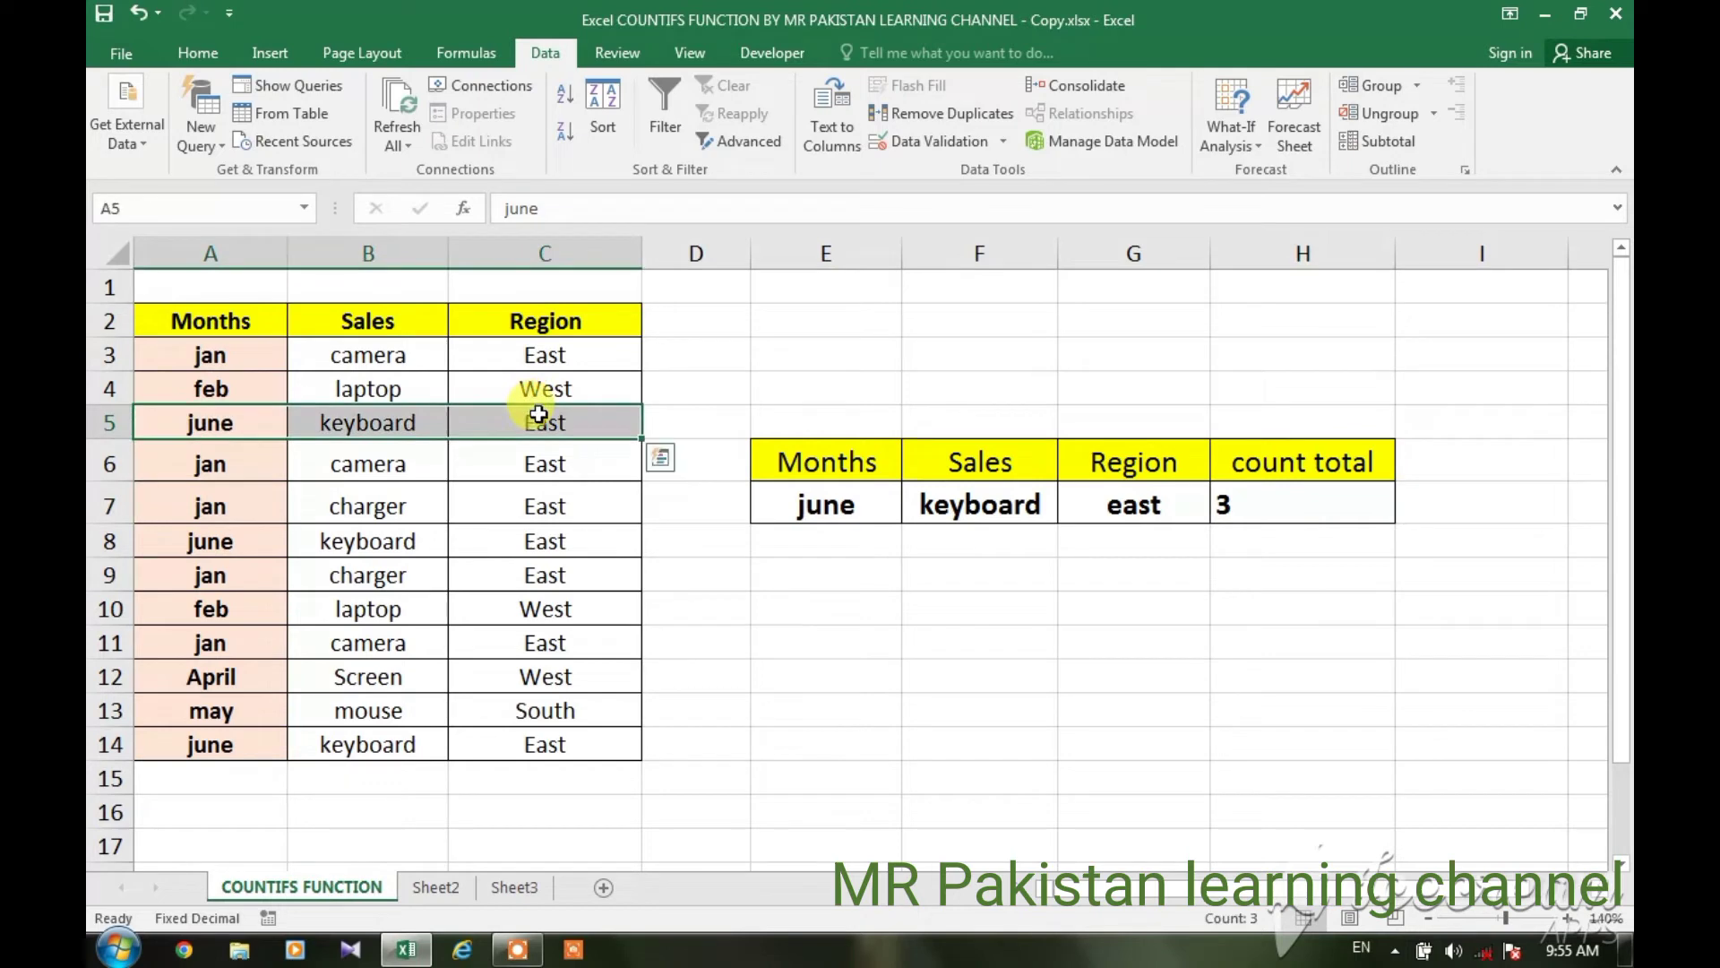
pyautogui.moveTo(176, 547); pyautogui.dragTo(520, 536)
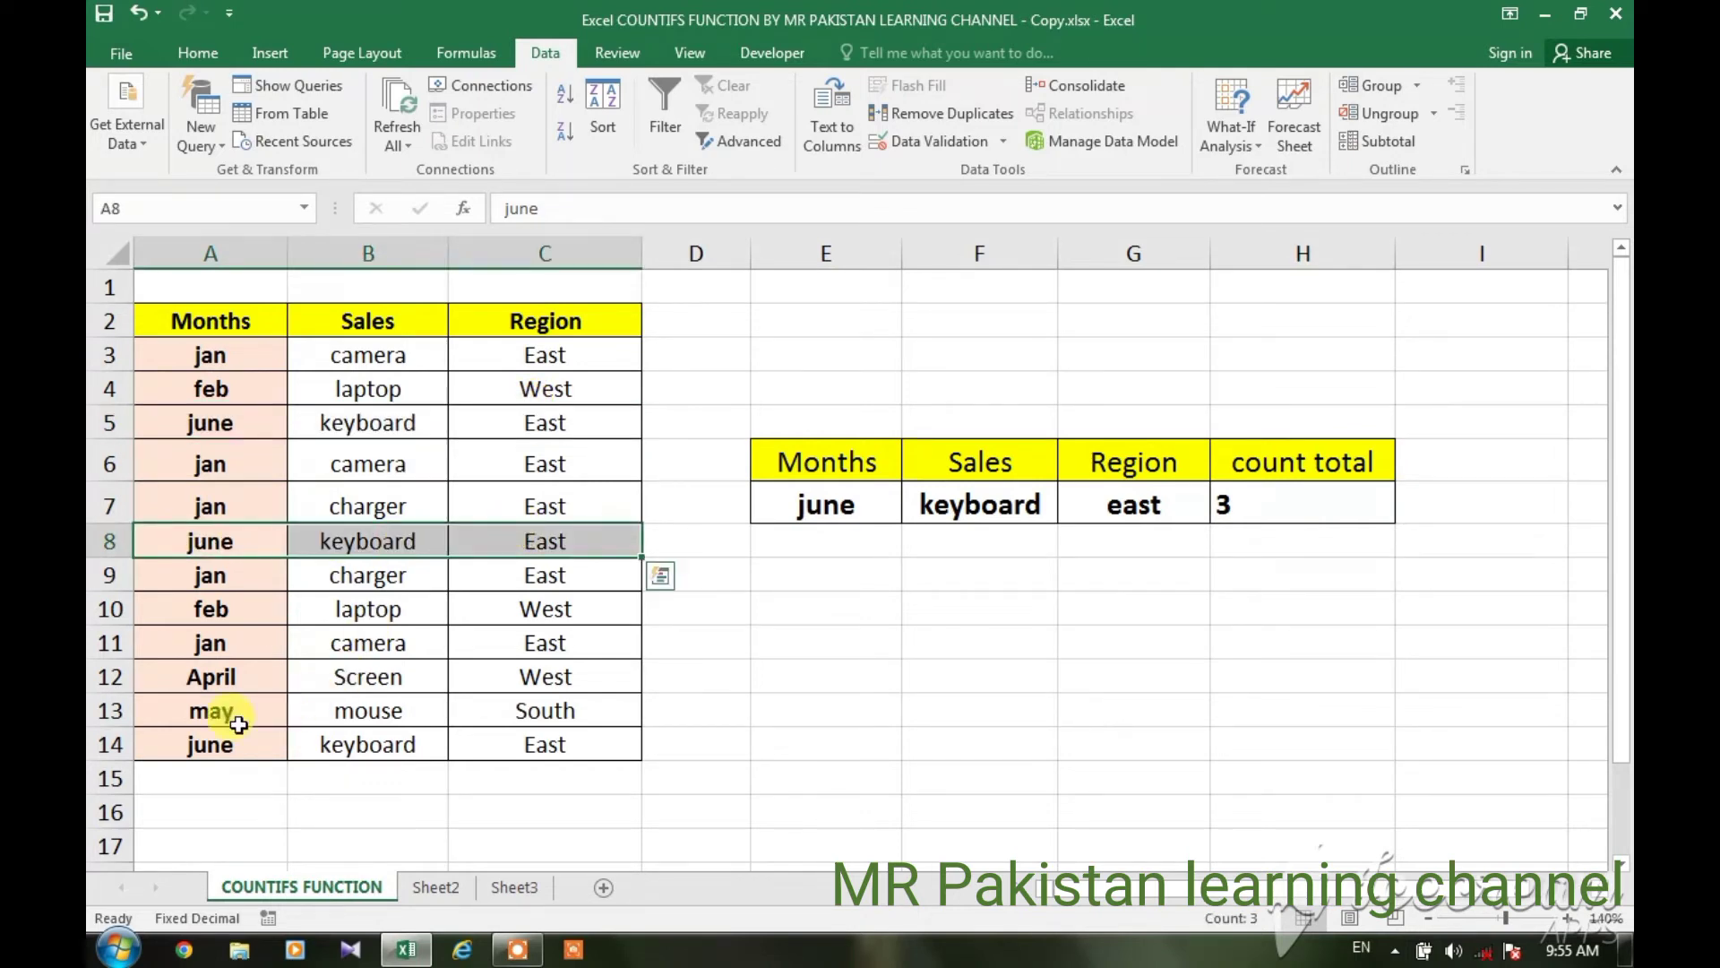
pyautogui.moveTo(193, 747); pyautogui.dragTo(559, 743)
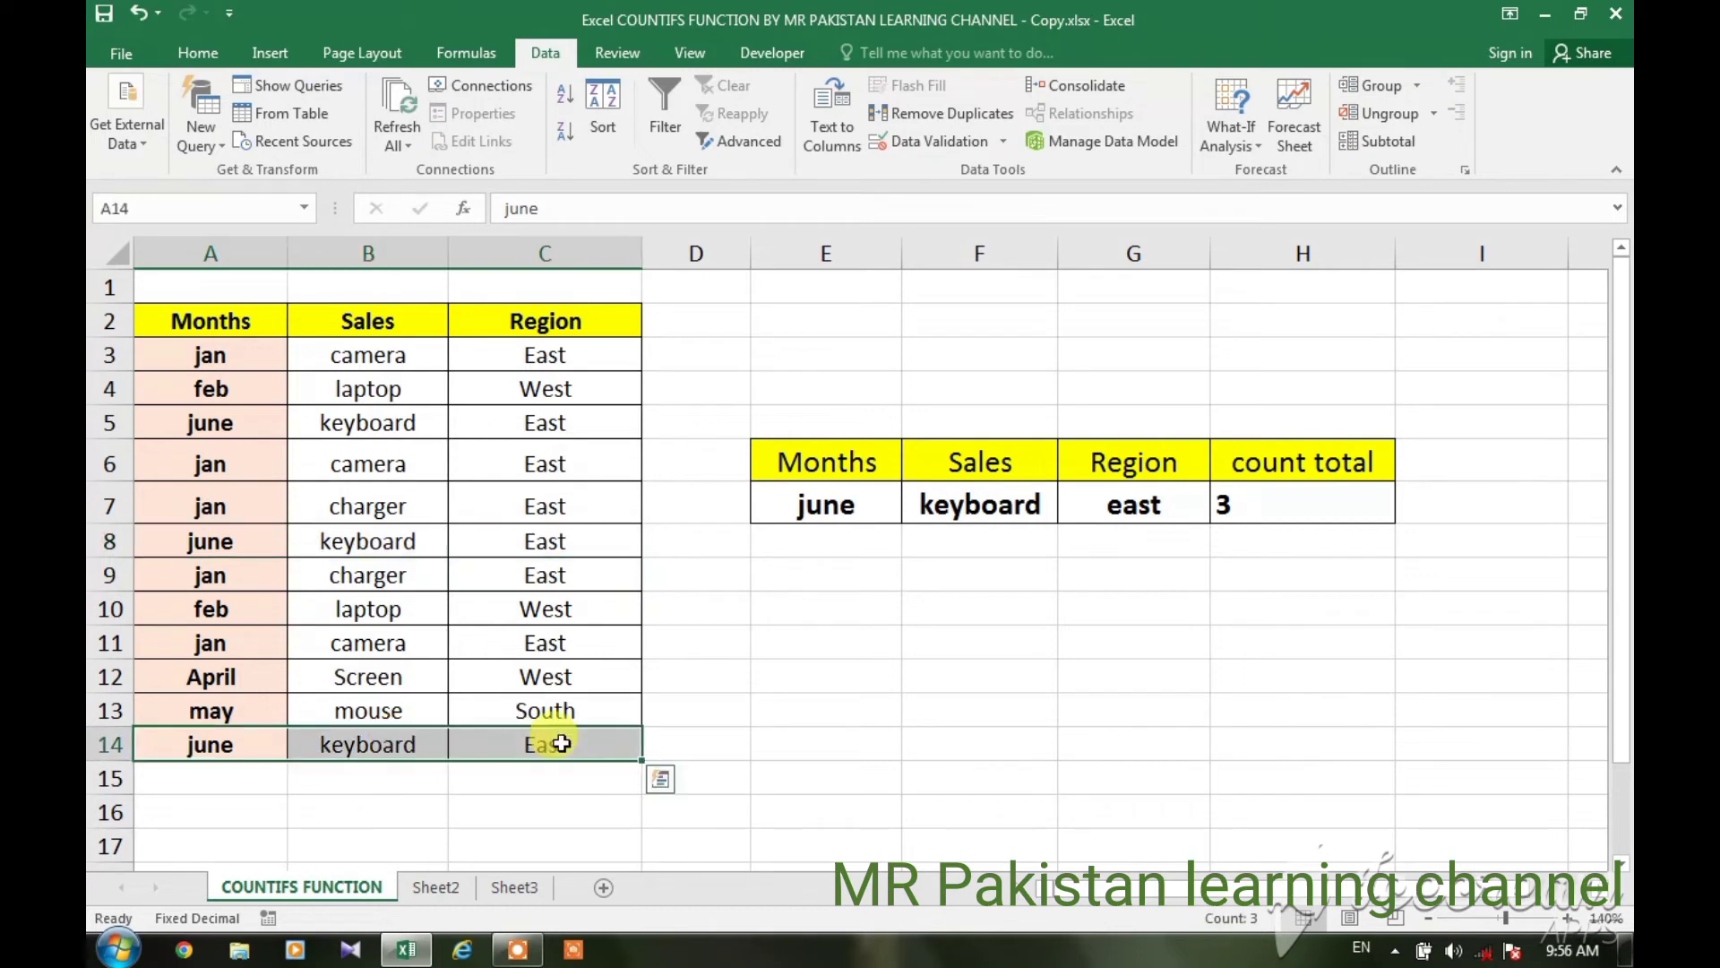
pyautogui.click(906, 712)
# Step: Choose jan for the Months criterion in E7 and charger for the Sales criterion in F7 from their drop-down lists
pyautogui.click(854, 501)
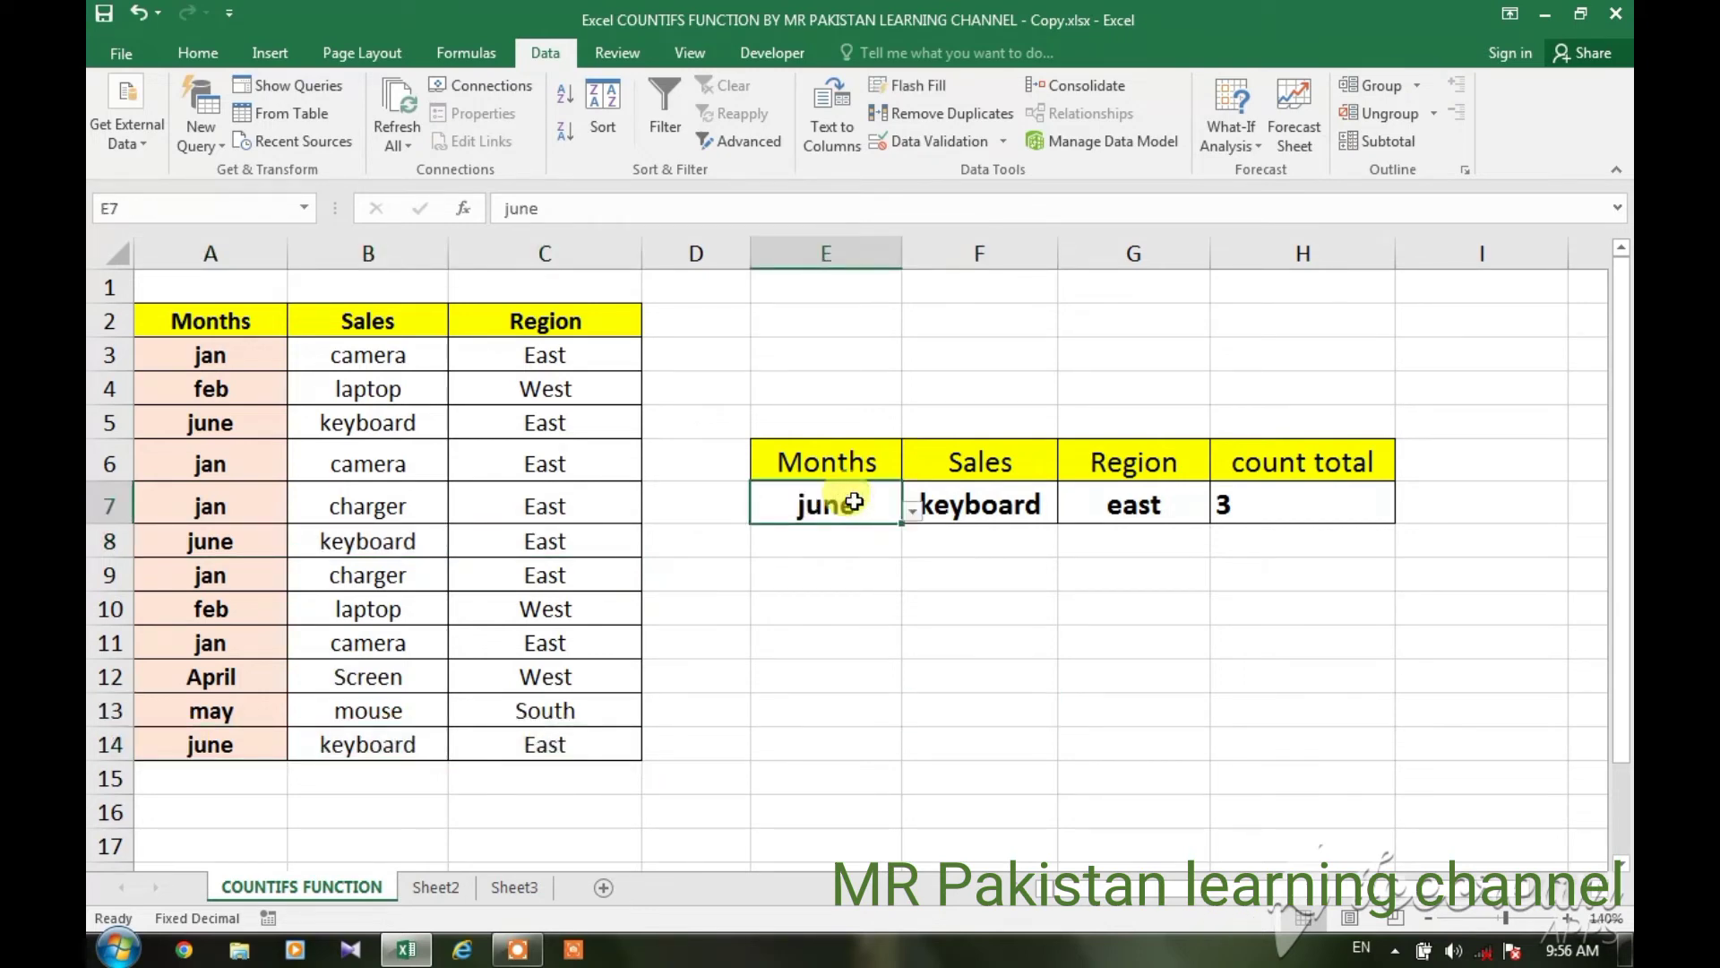
pyautogui.click(914, 515)
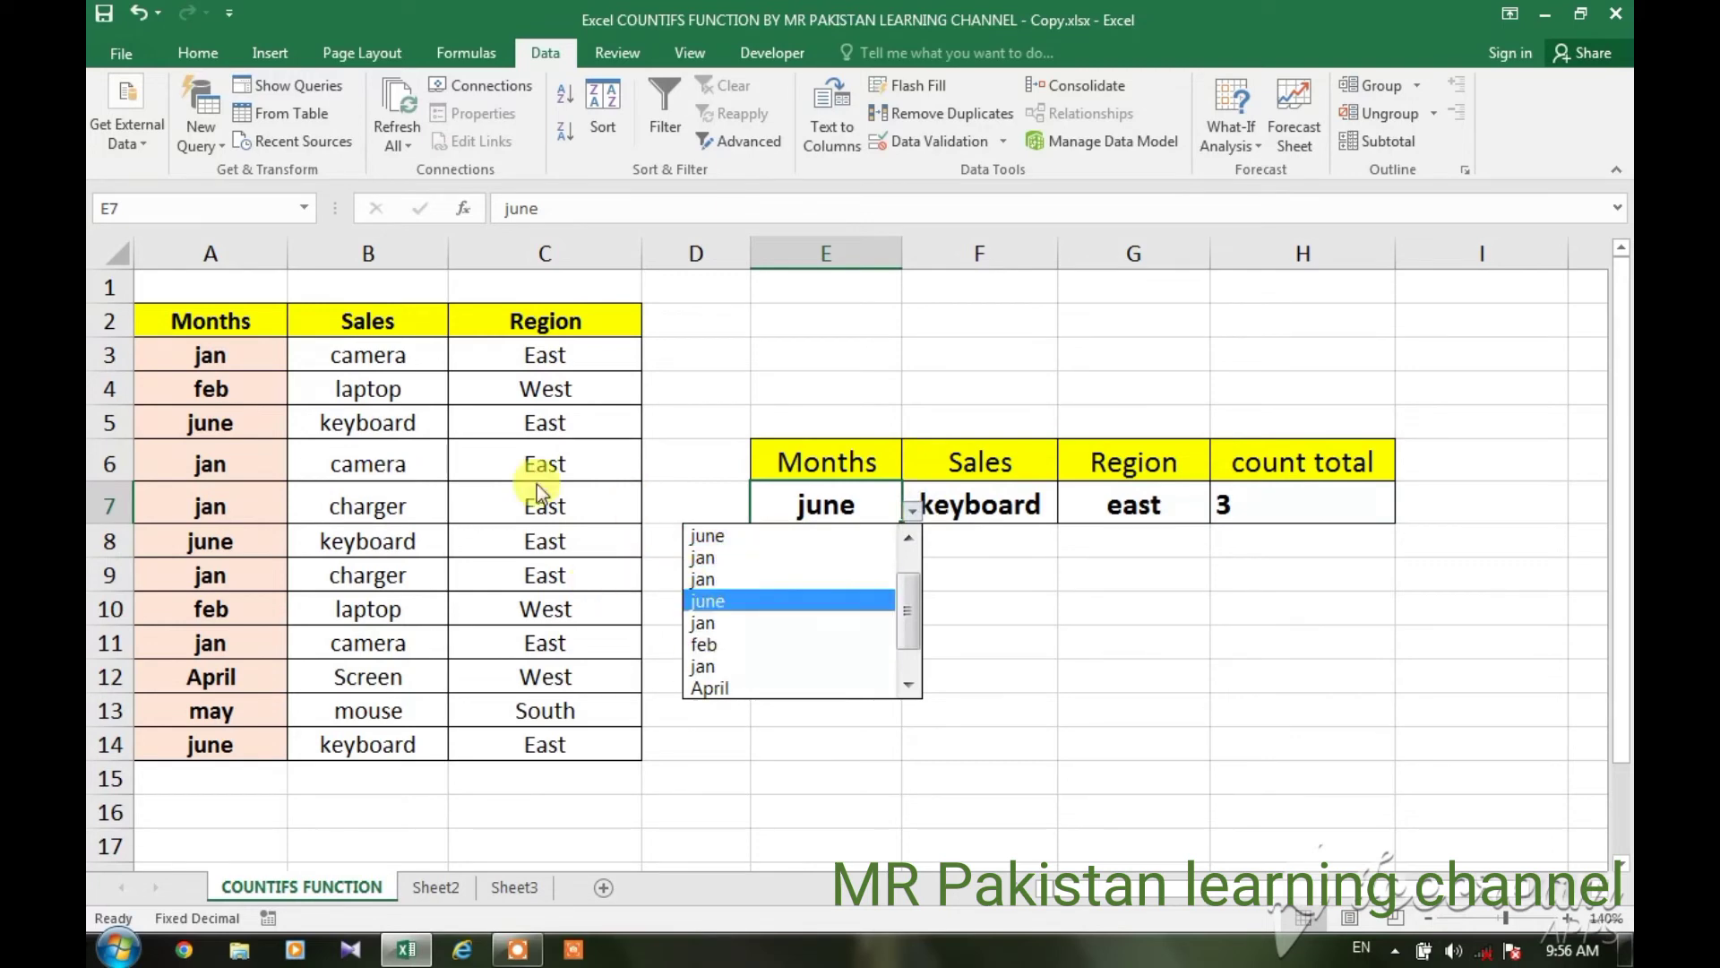
pyautogui.click(700, 580)
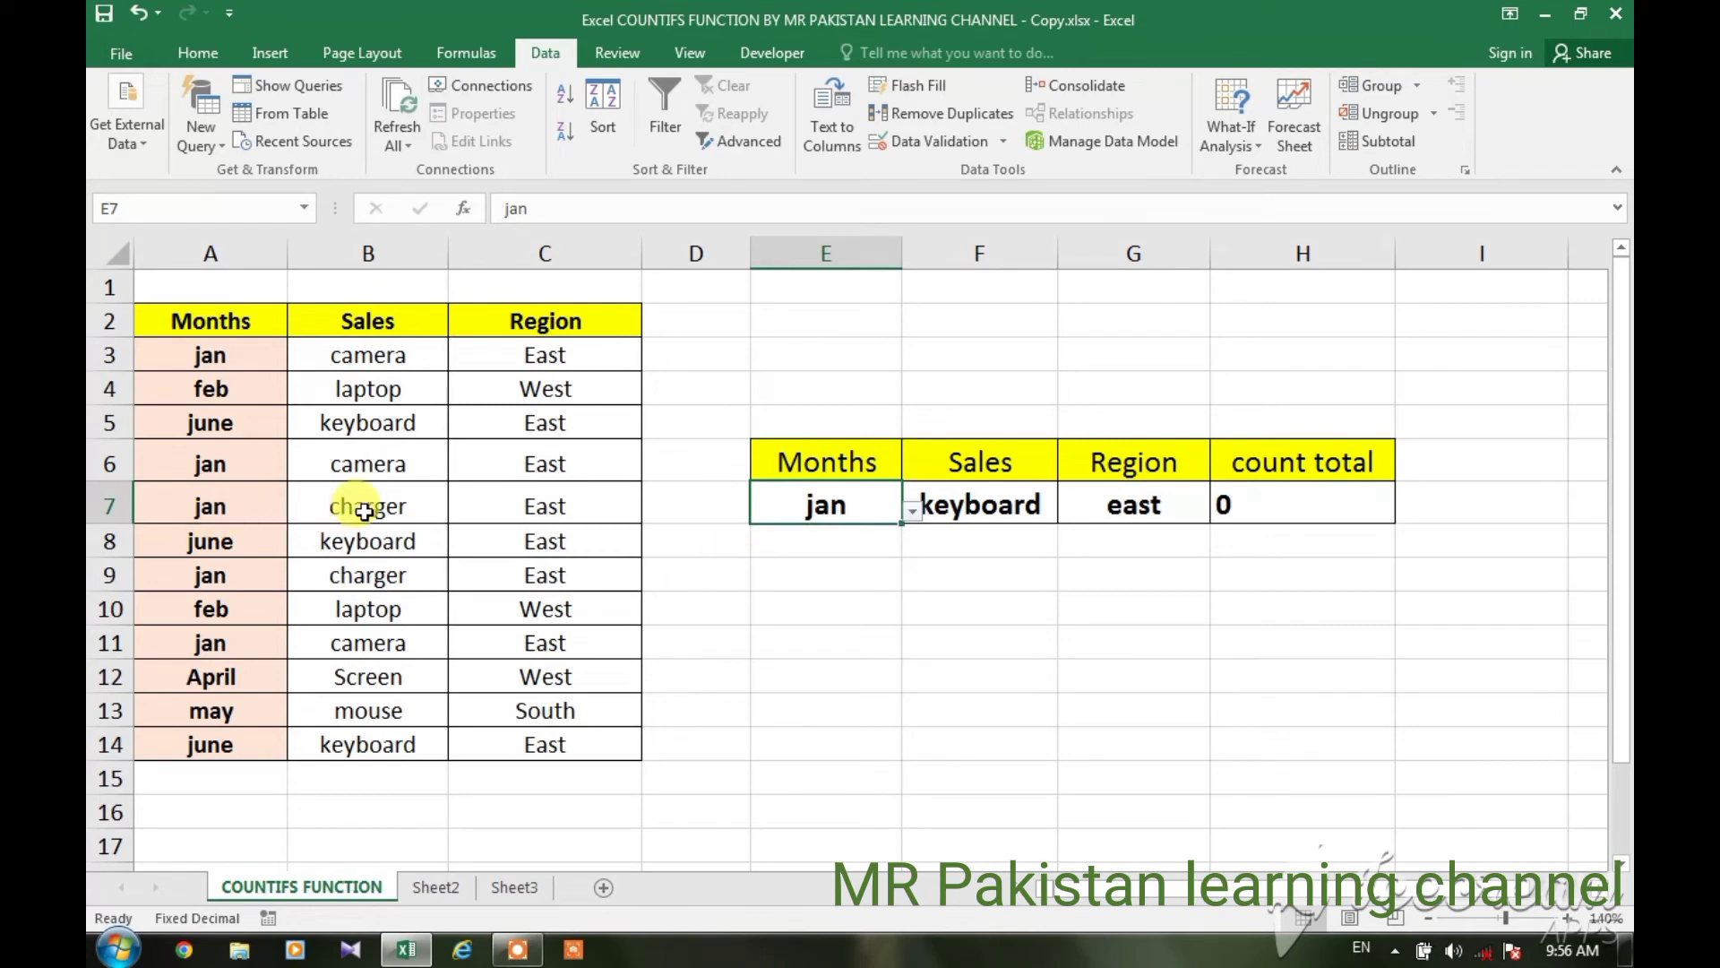
pyautogui.click(979, 511)
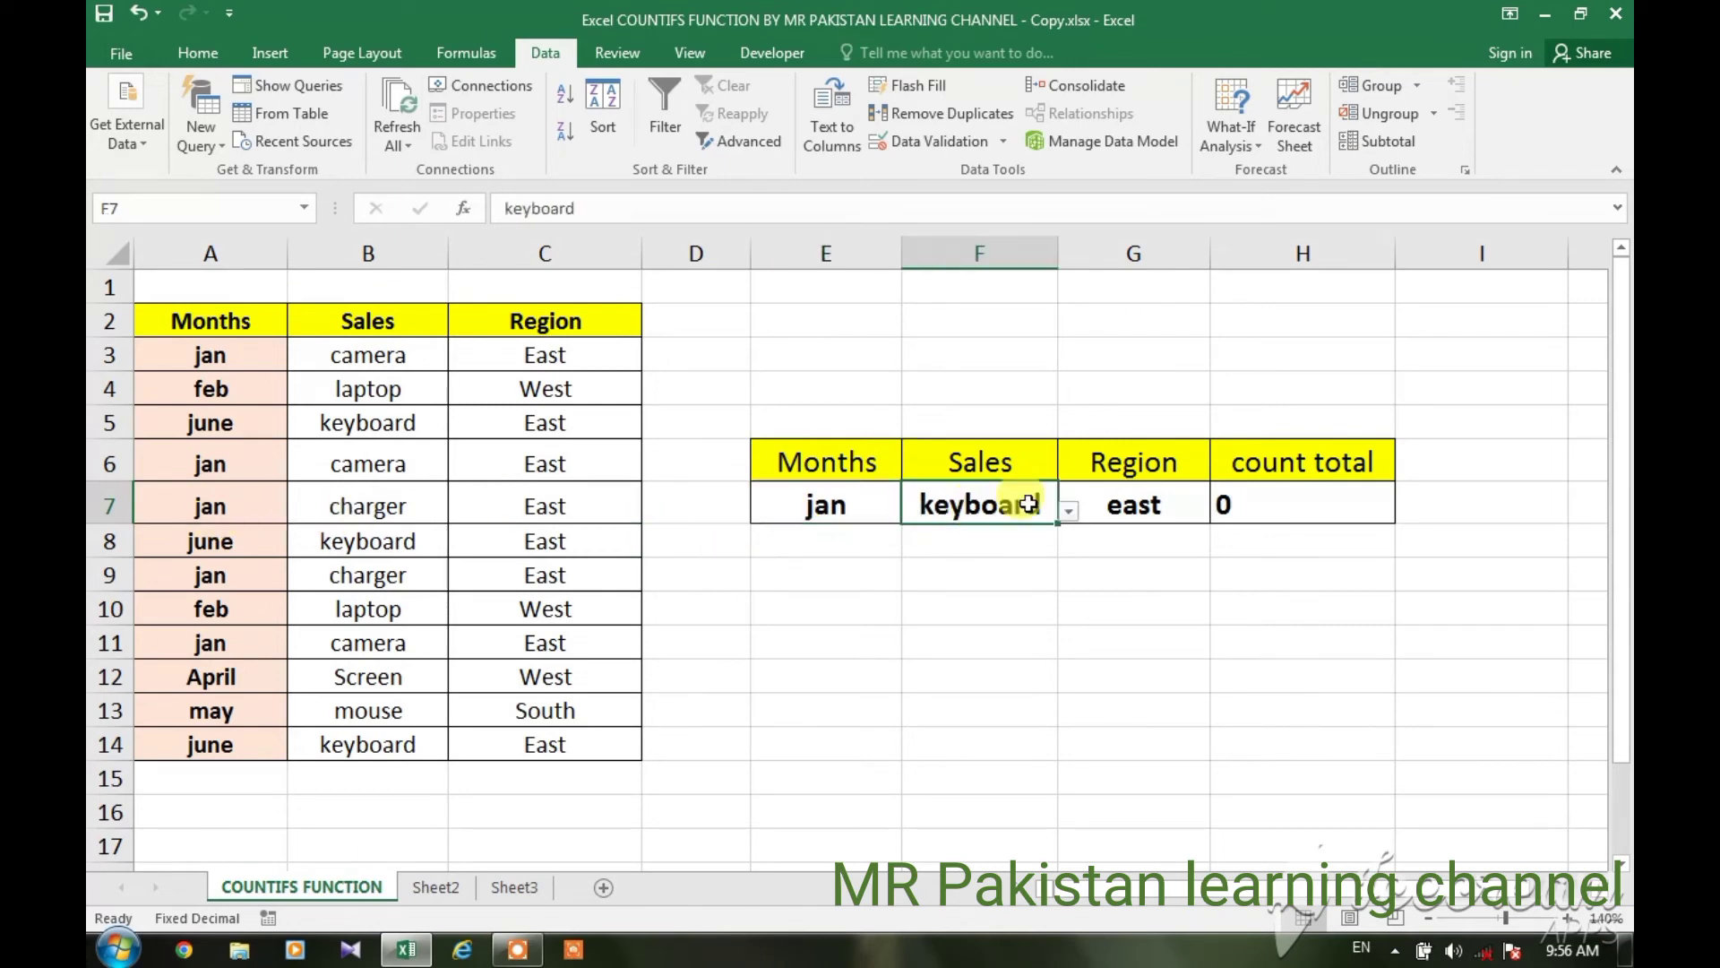
pyautogui.click(1062, 511)
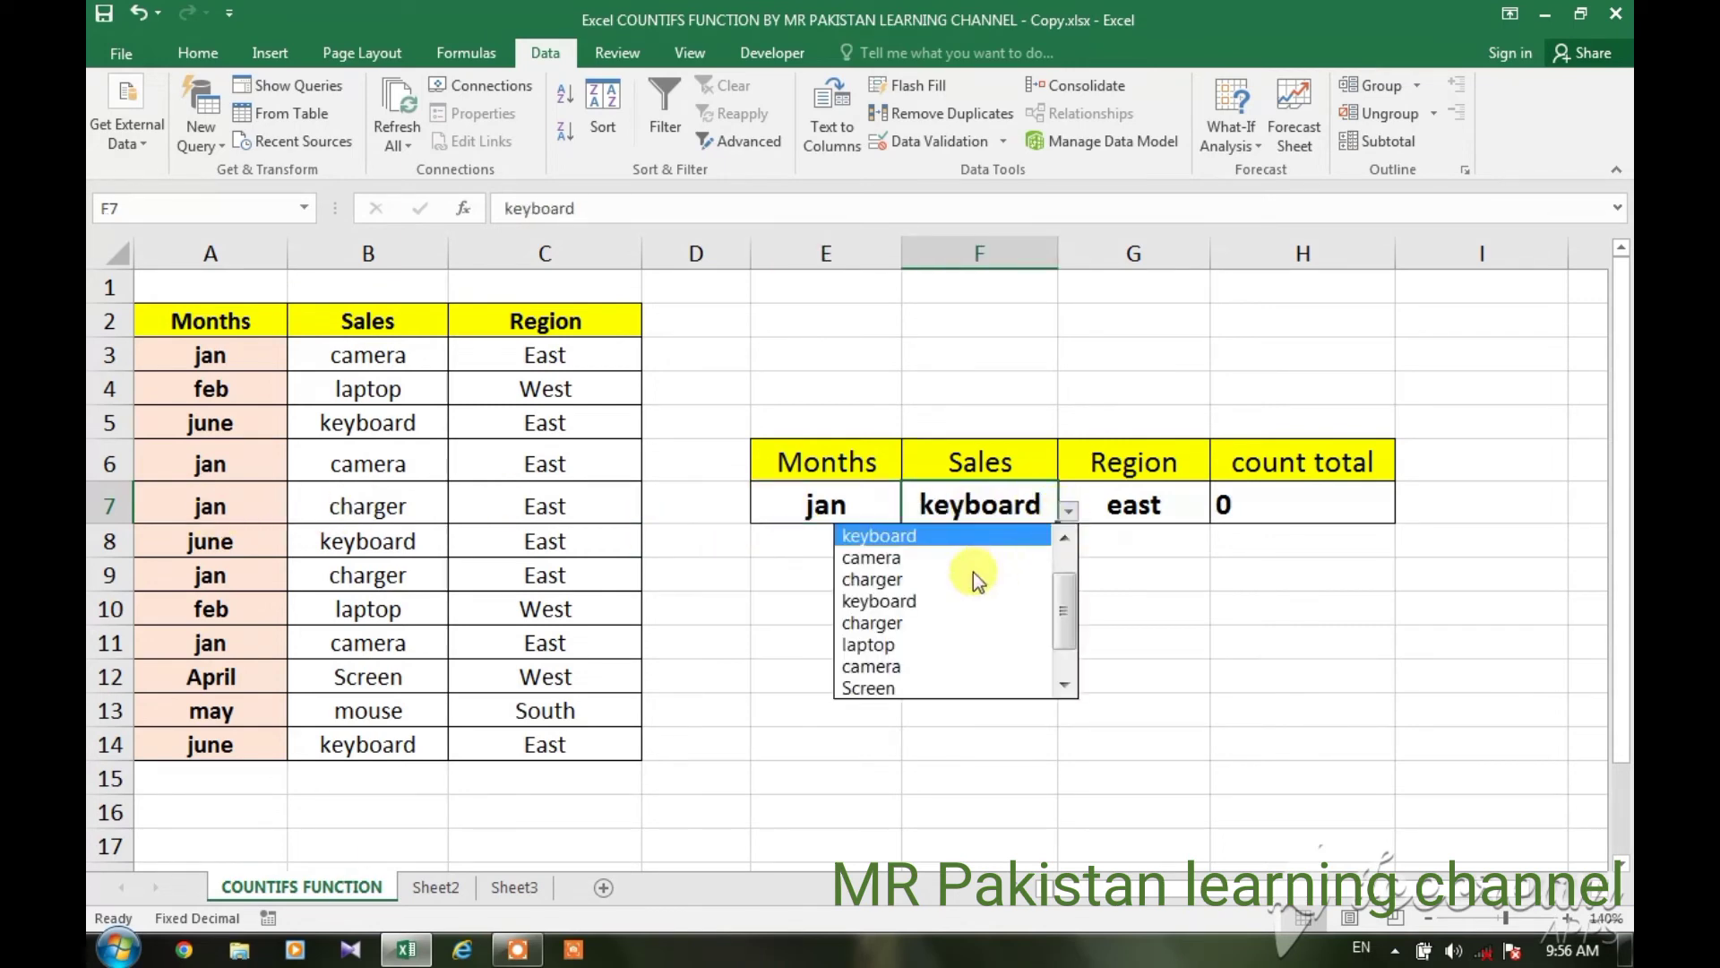
pyautogui.click(887, 618)
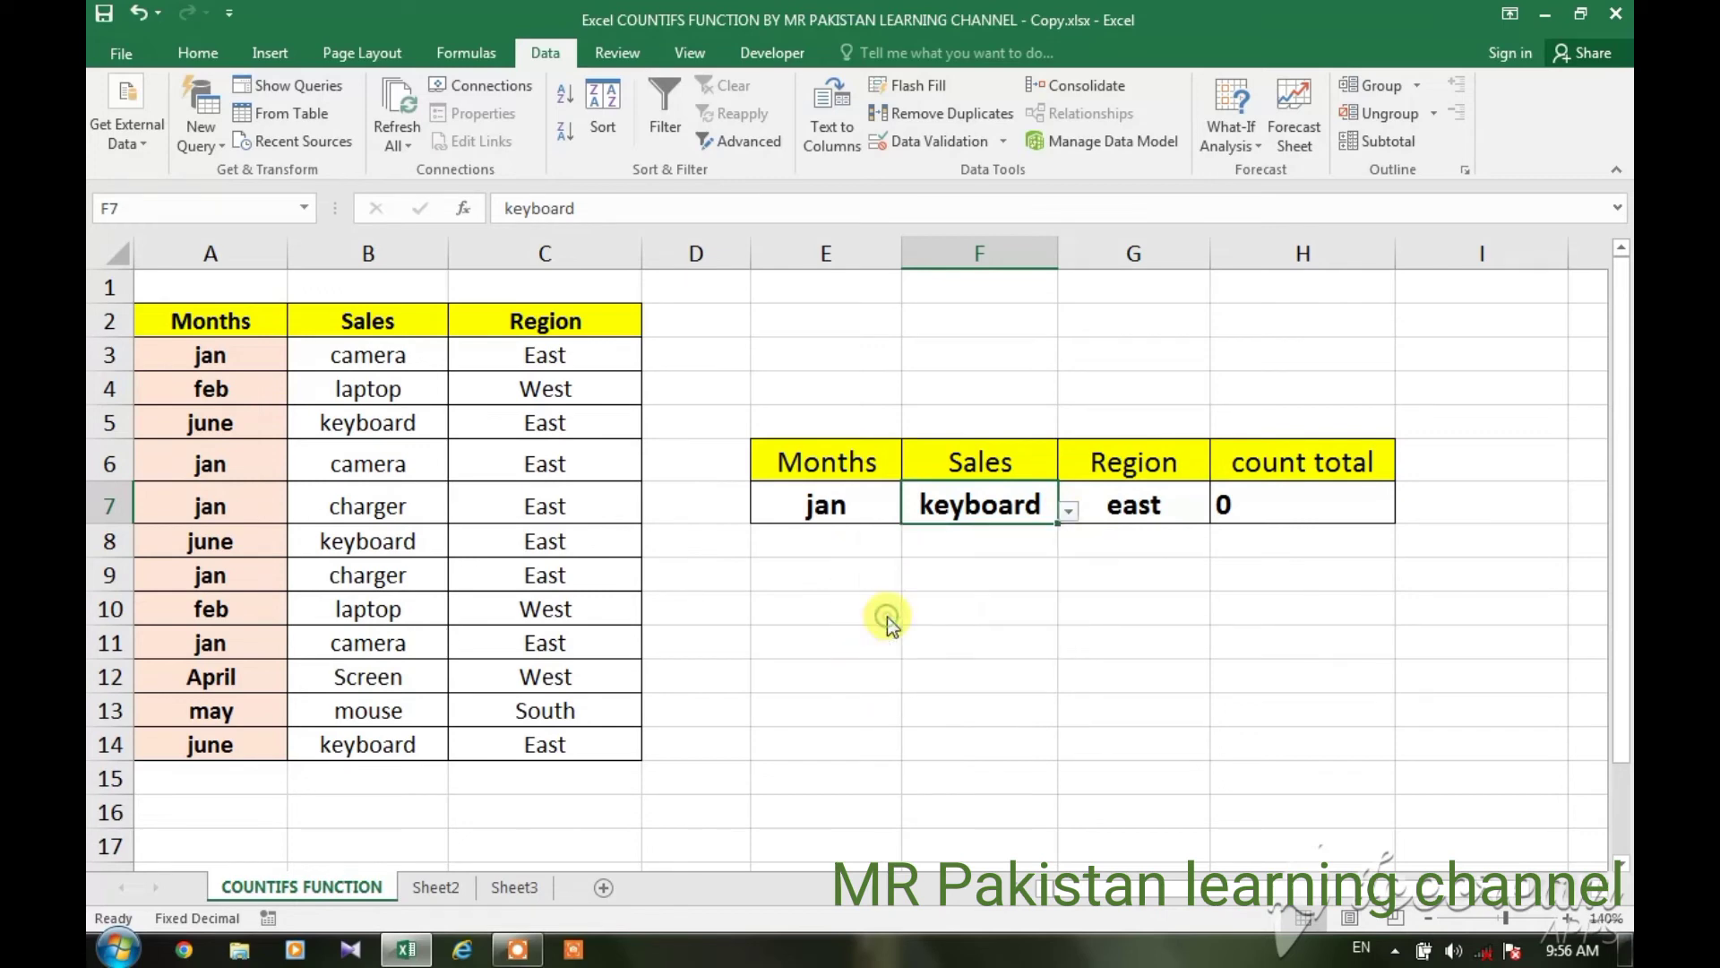
# Step: Check the count total in H7 against the jan, charger, East rows of the data table and its criteria cells
pyautogui.click(1140, 511)
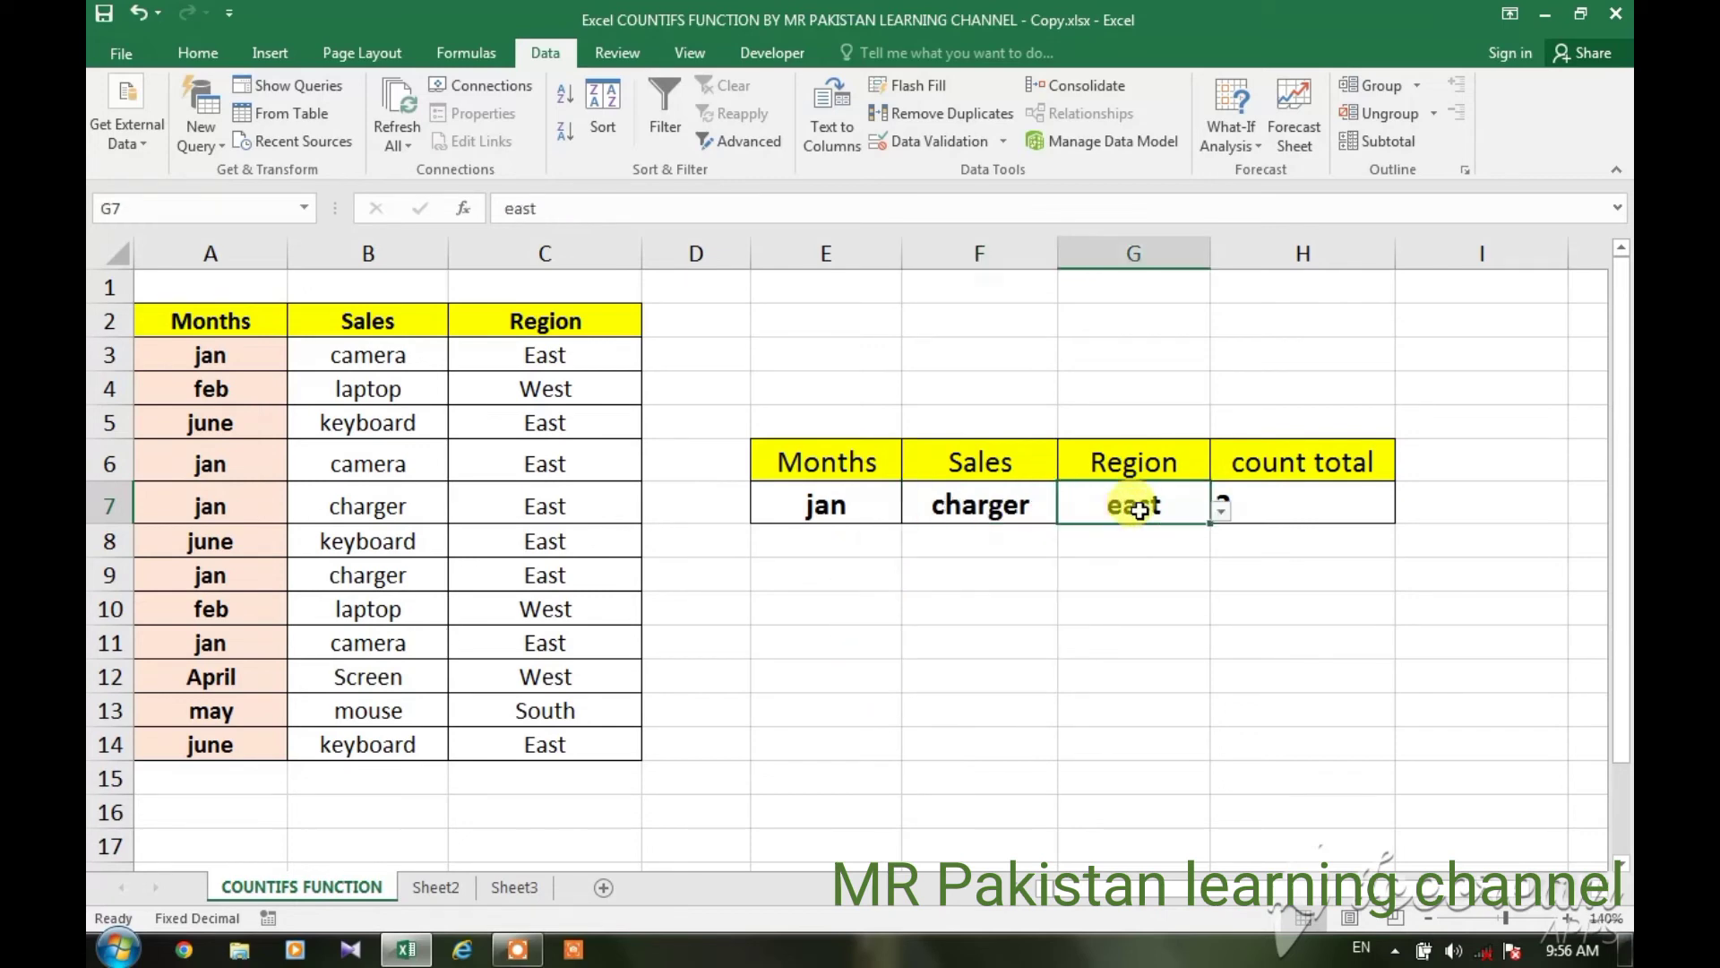
pyautogui.click(1136, 597)
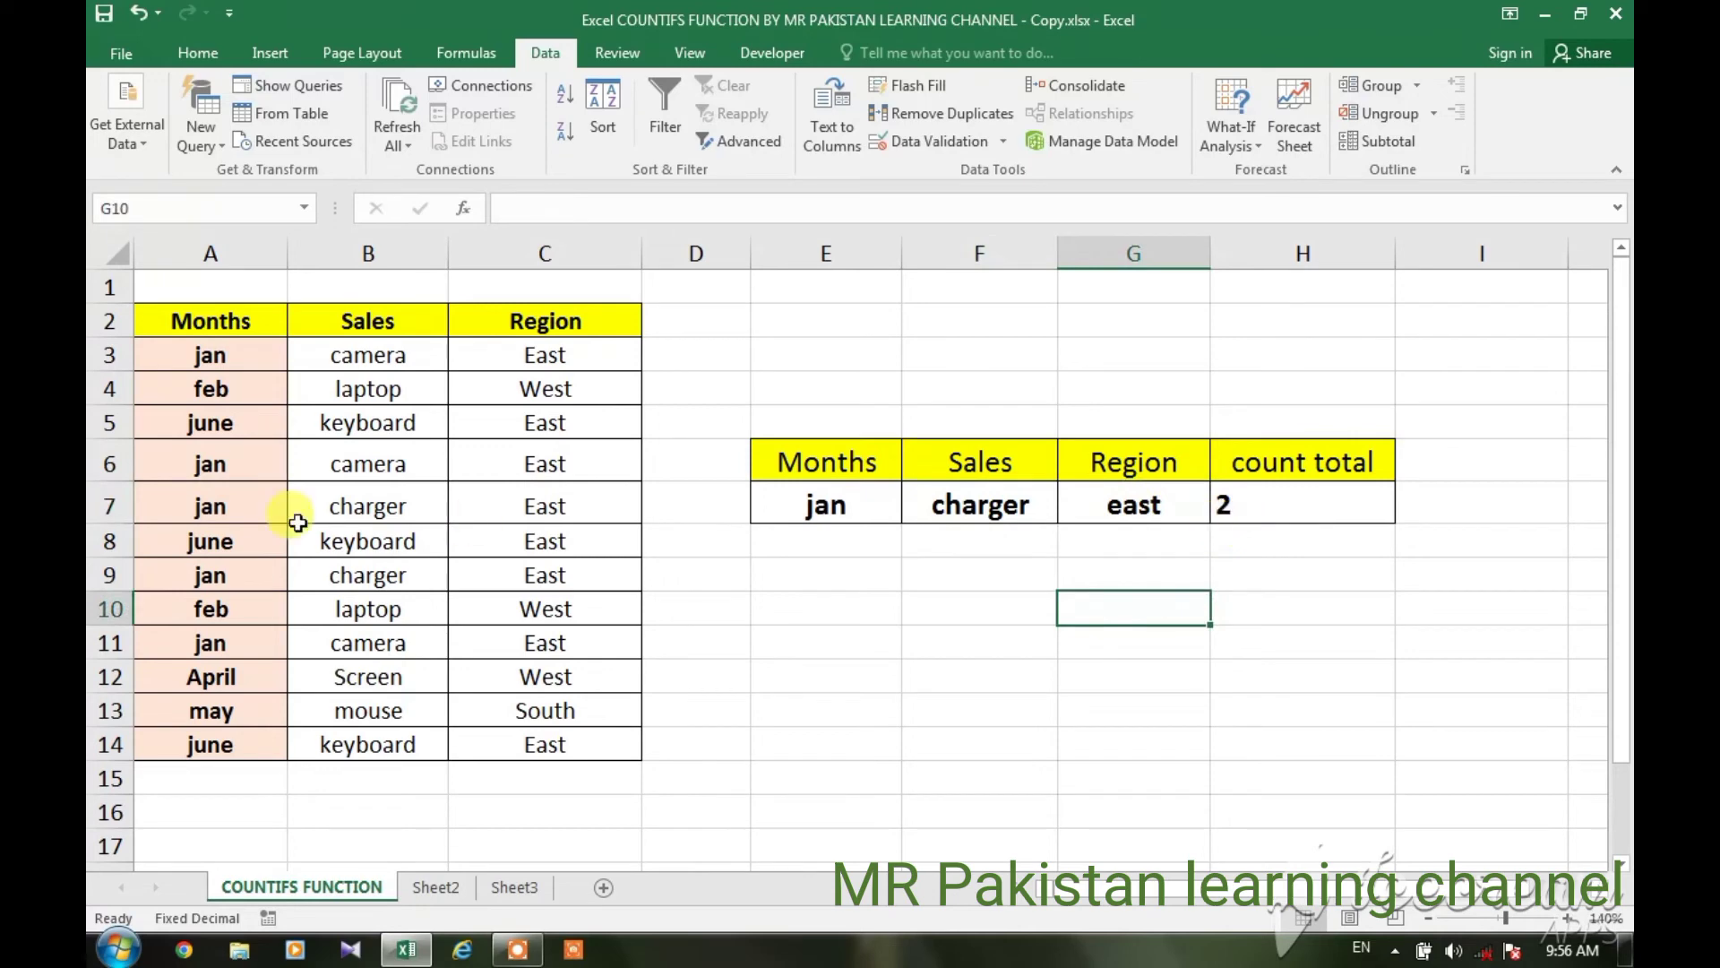
pyautogui.click(167, 504)
pyautogui.moveTo(167, 504); pyautogui.dragTo(522, 507)
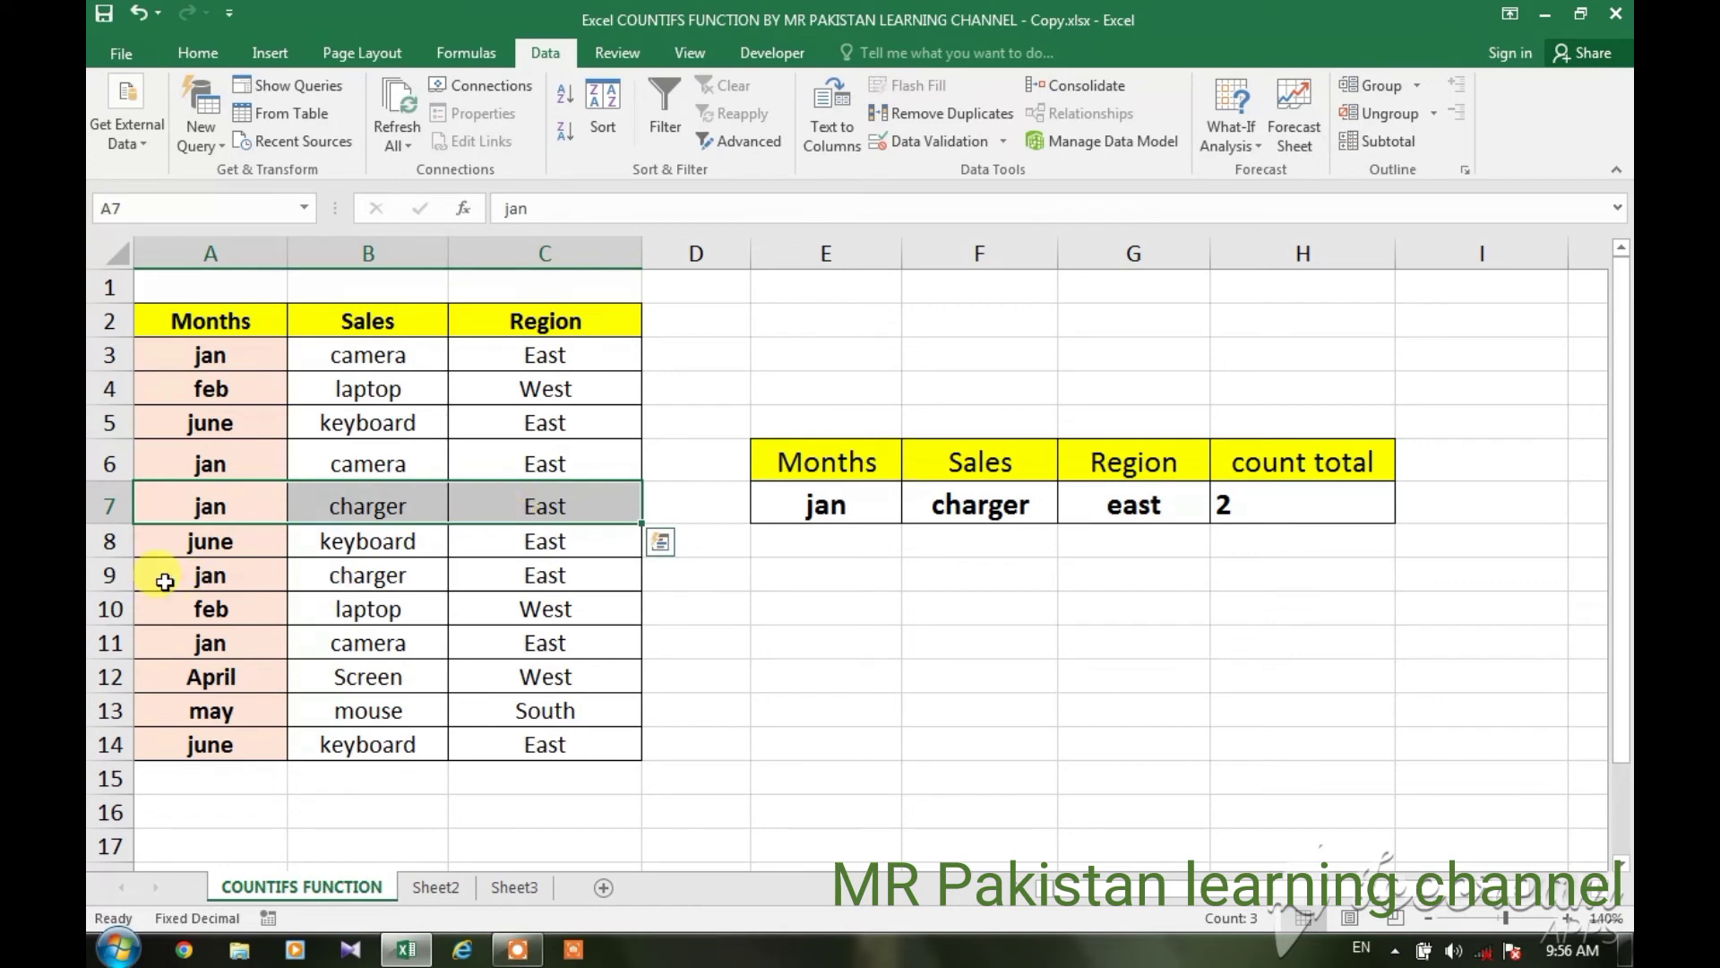
pyautogui.moveTo(220, 578); pyautogui.dragTo(546, 583)
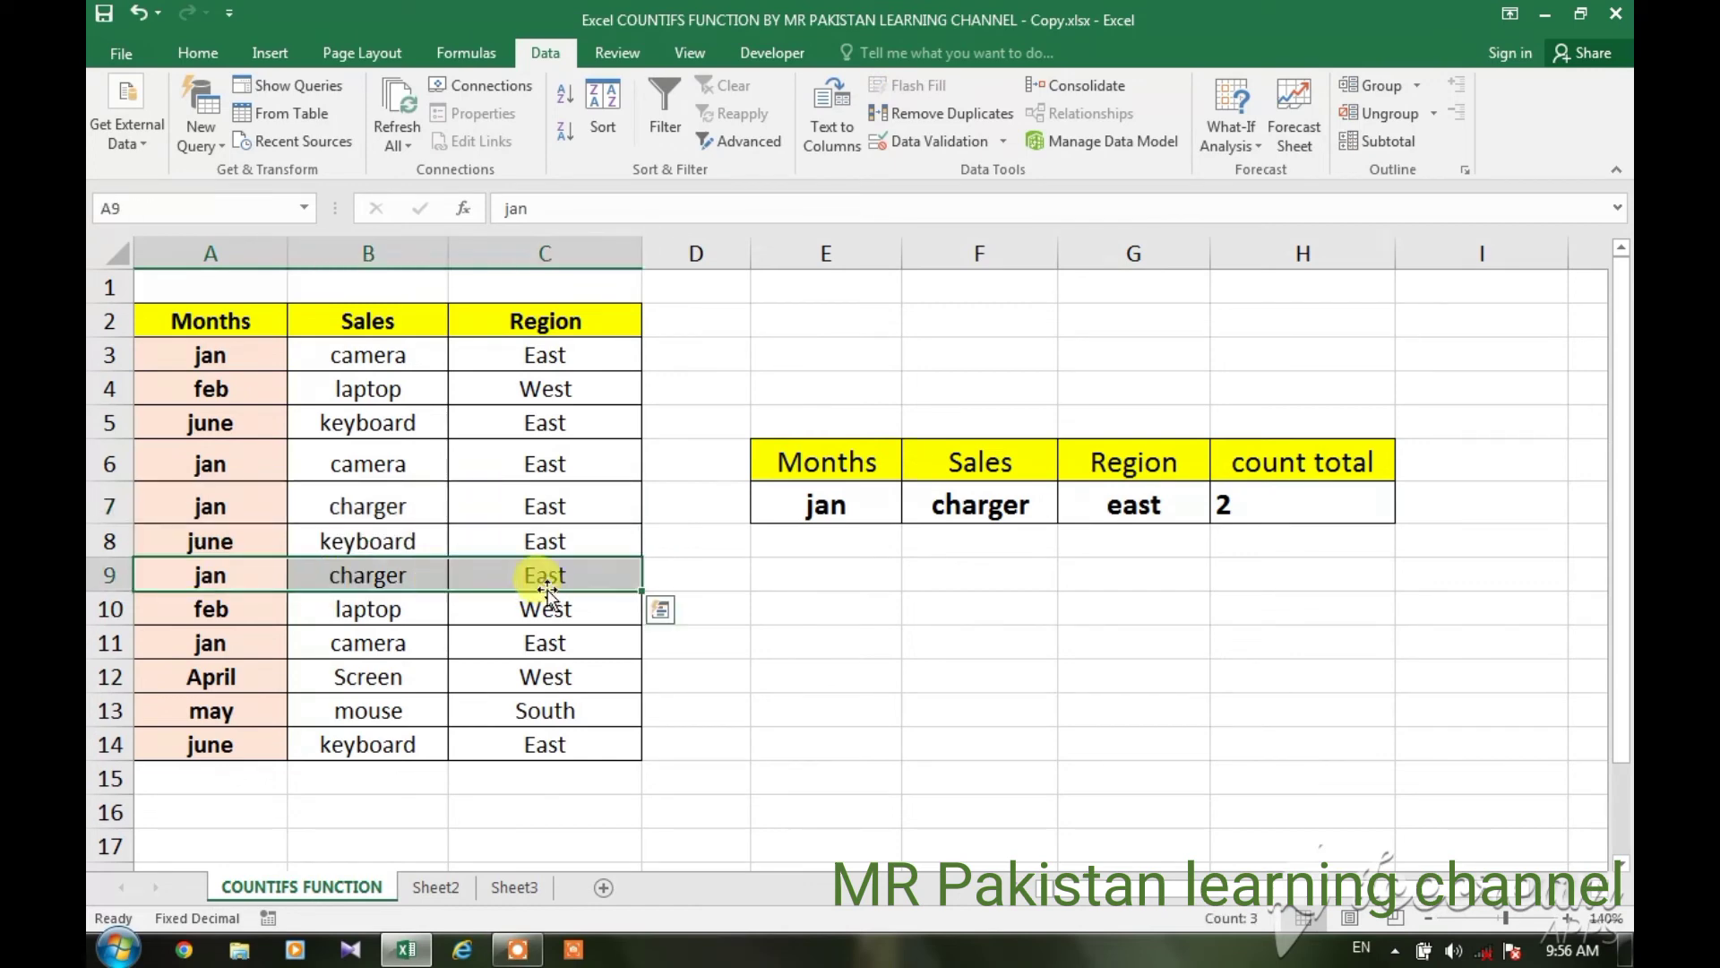
pyautogui.click(793, 602)
pyautogui.click(825, 513)
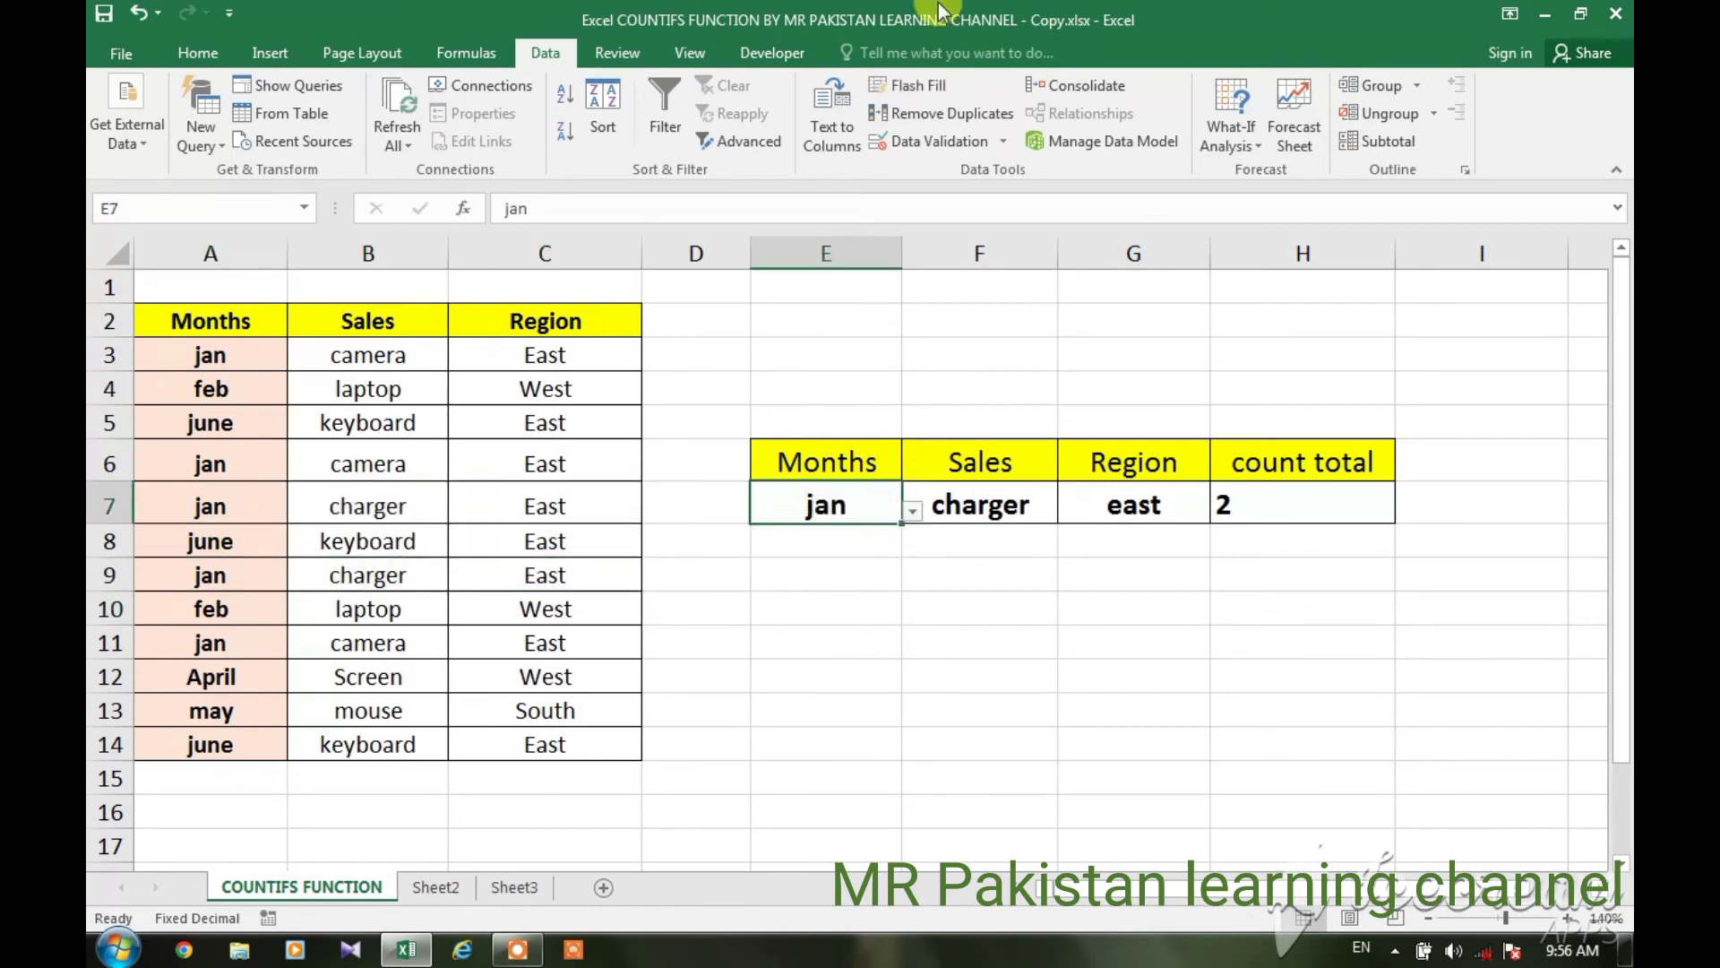
pyautogui.click(990, 501)
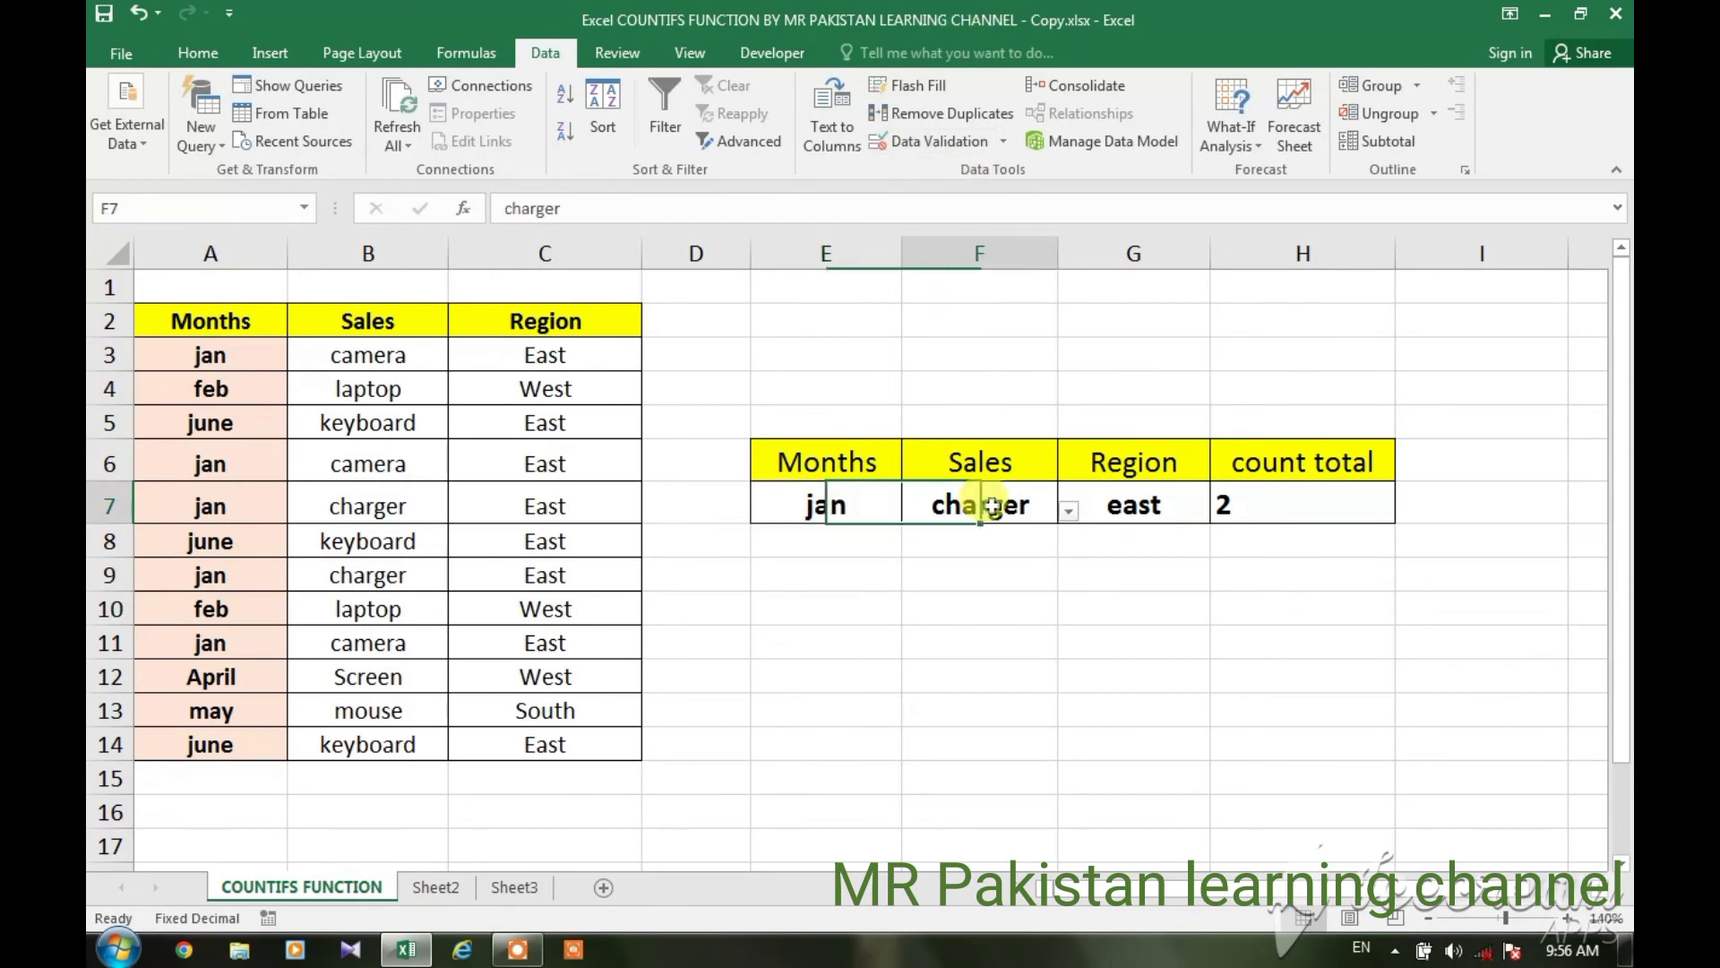
pyautogui.click(1138, 509)
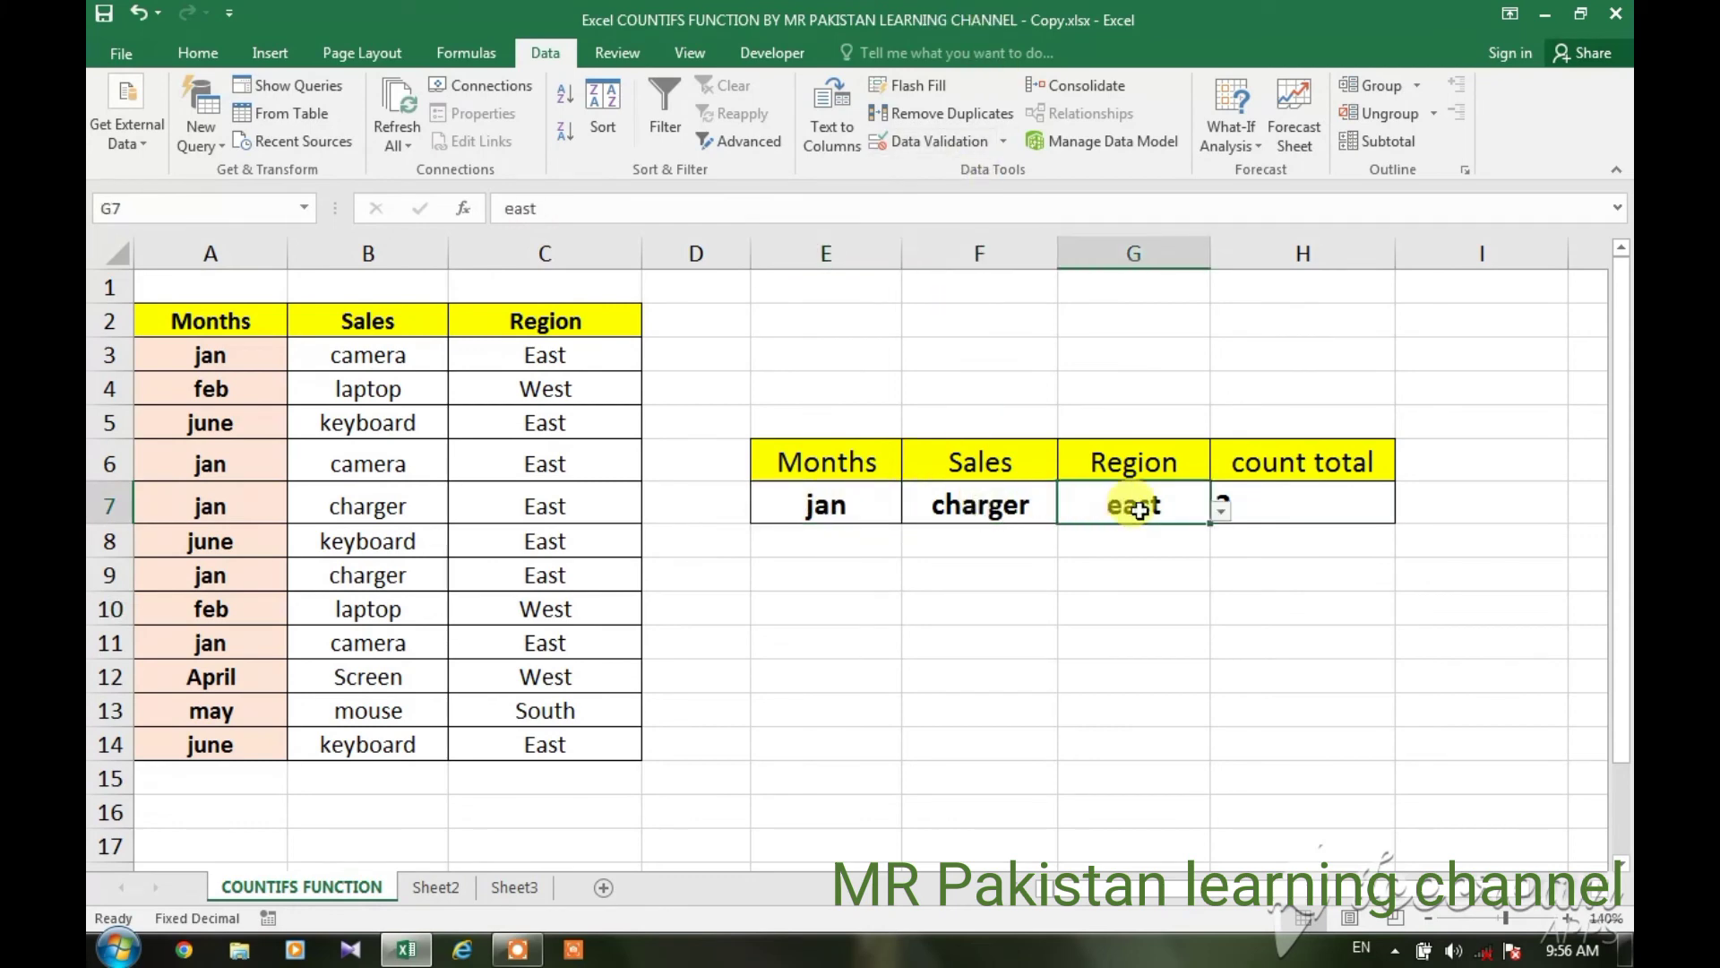
pyautogui.click(1296, 516)
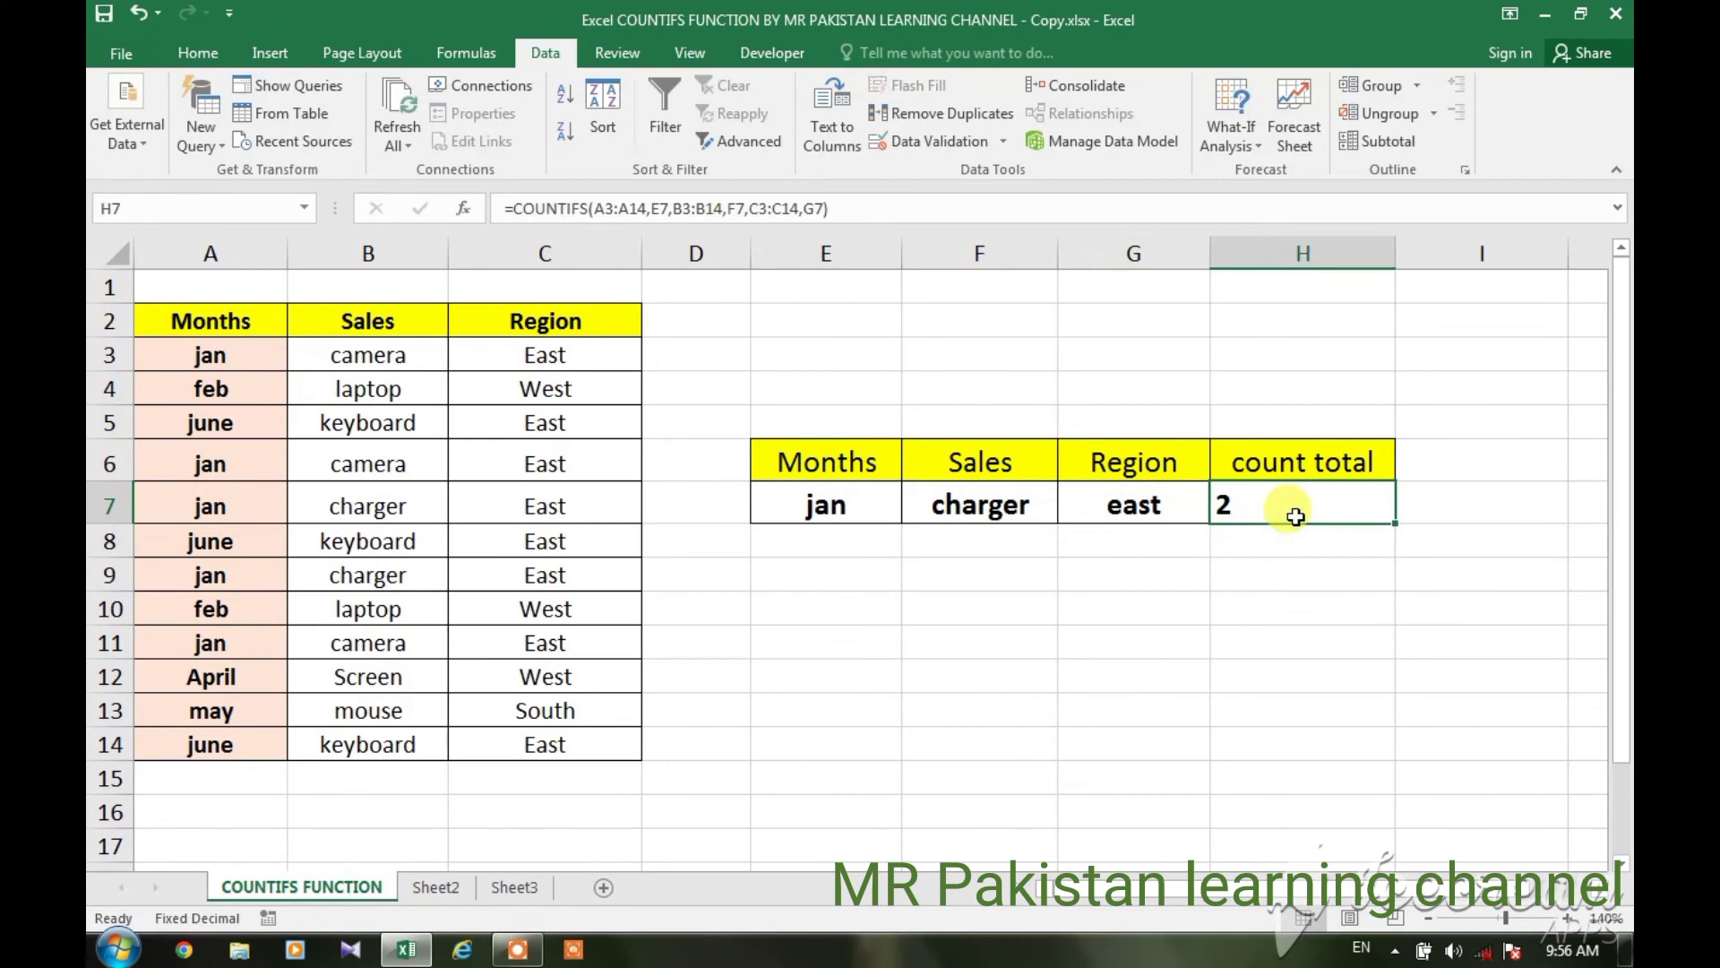